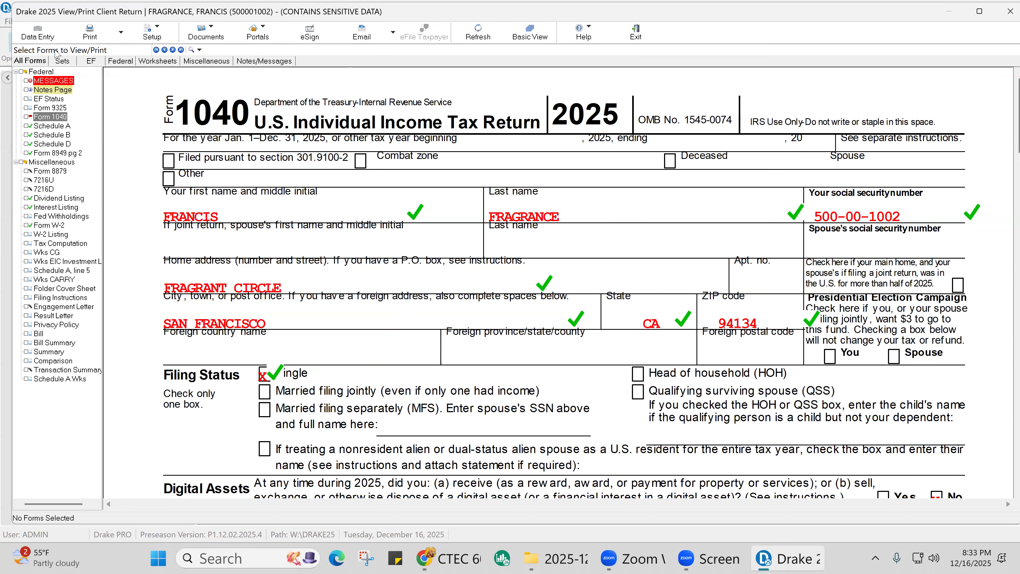
# Return to data entry for the client, open the Name and Address screen and select Single as the filing status
pyautogui.click(38, 33)
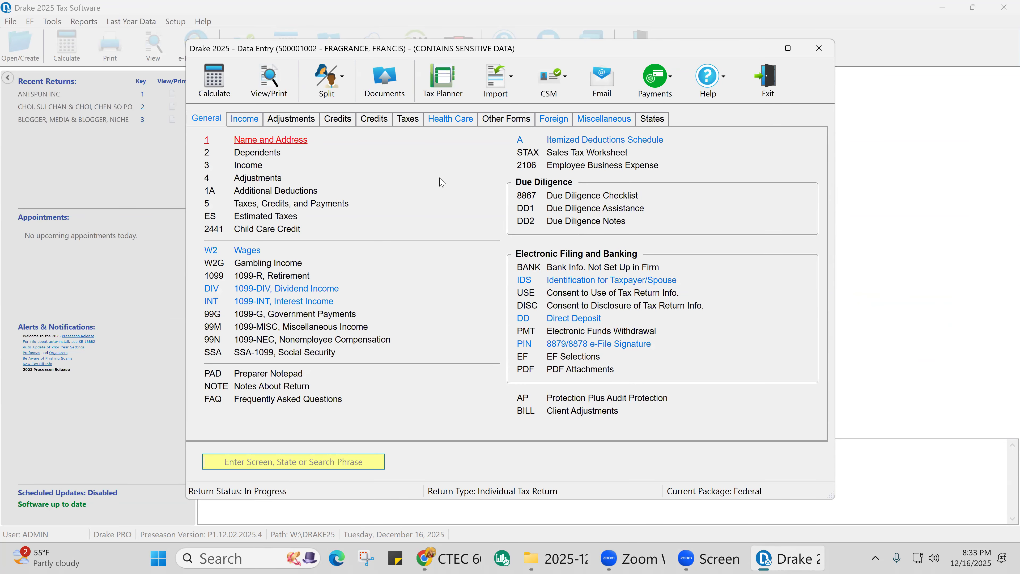
pyautogui.press('Return')
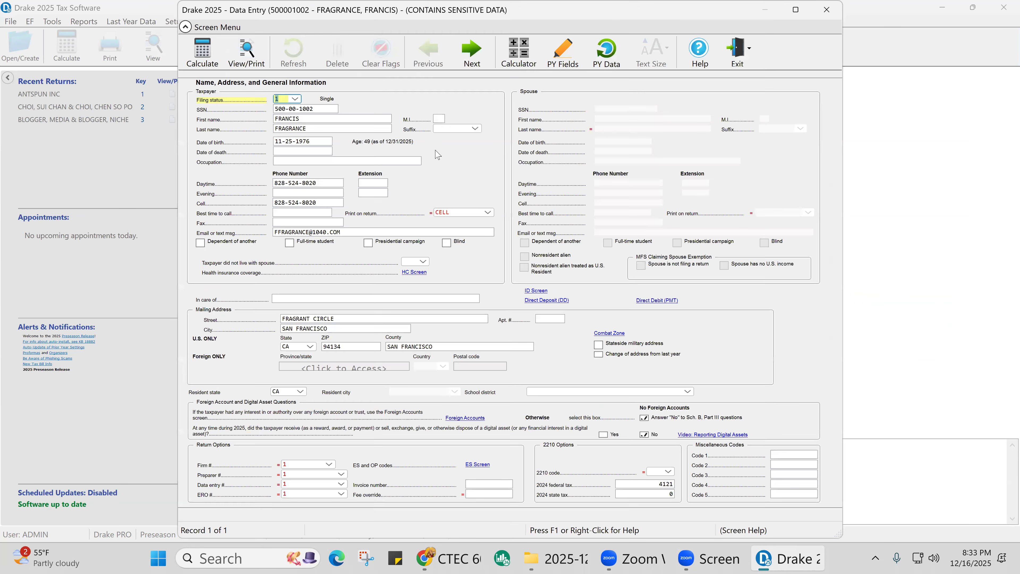
pyautogui.click(295, 100)
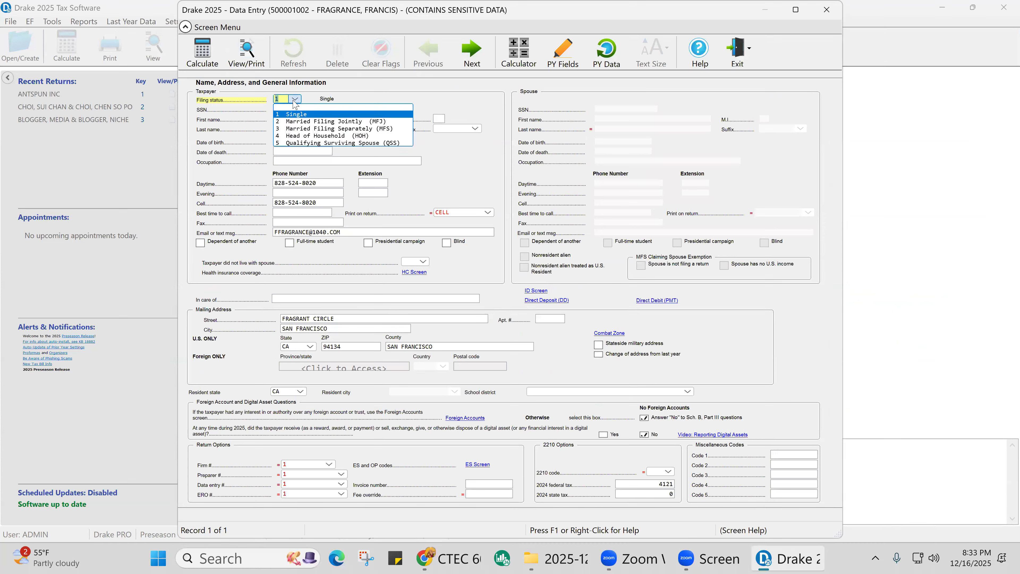
pyautogui.click(298, 114)
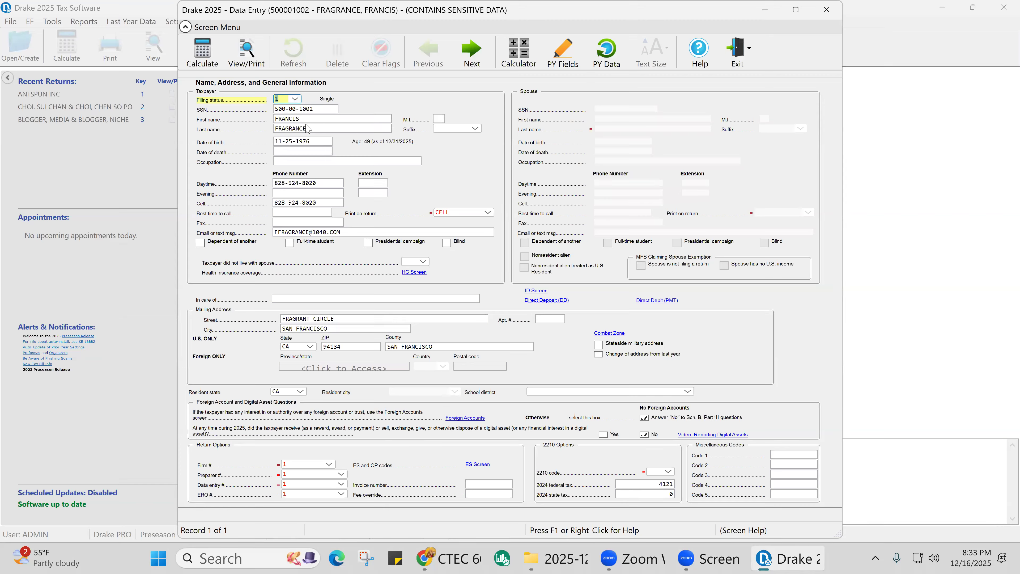
# Review the taxpayer's SSN, name, date of birth, phone numbers and email on the Name and Address screen
pyautogui.click(300, 109)
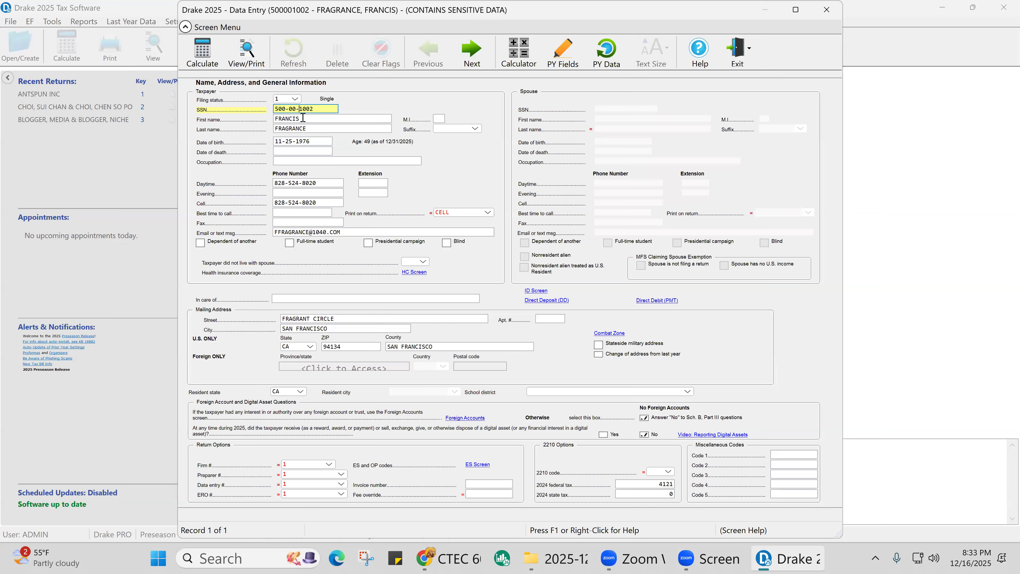
pyautogui.click(303, 118)
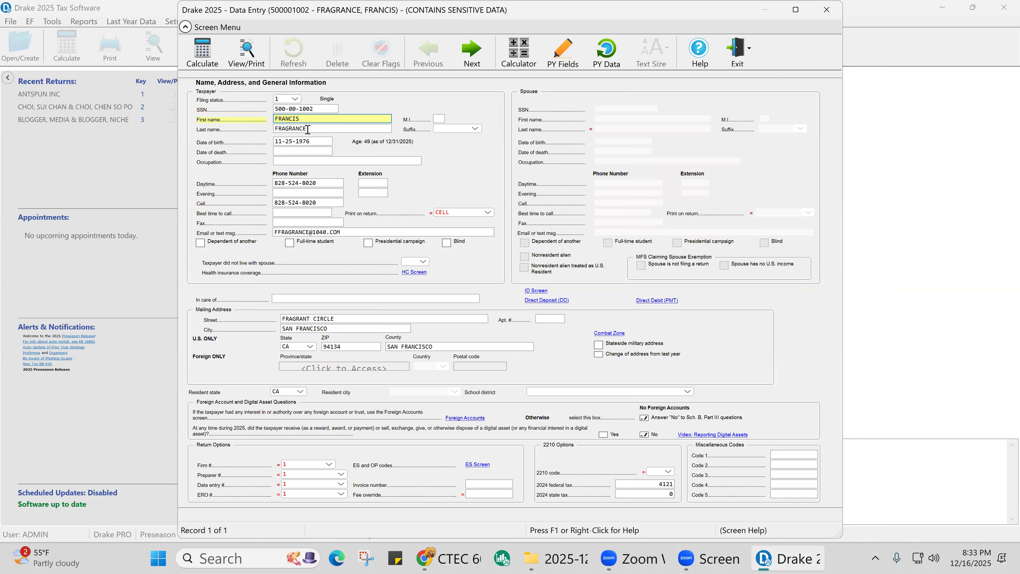
pyautogui.click(308, 129)
pyautogui.click(315, 140)
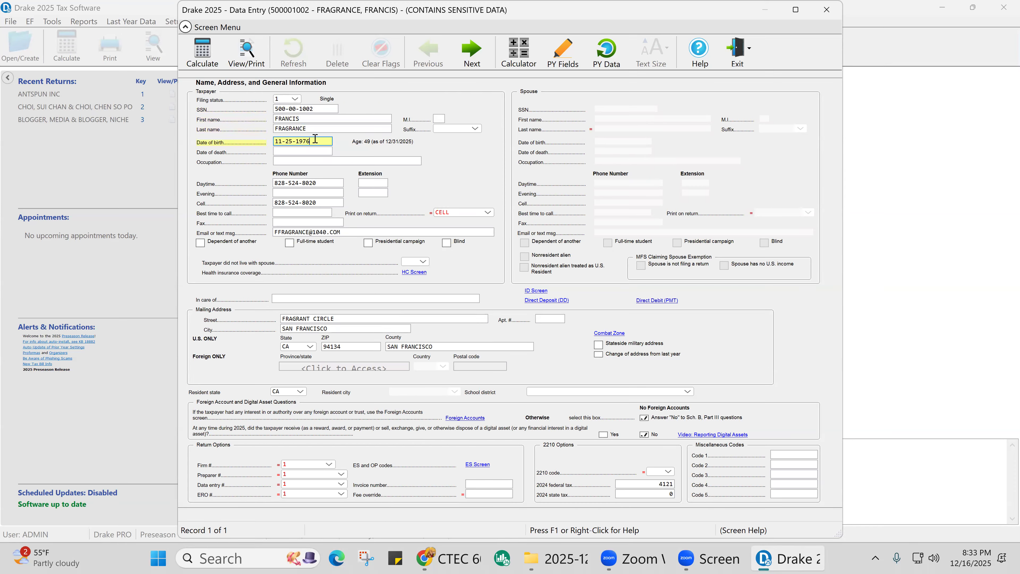
pyautogui.click(306, 186)
pyautogui.click(308, 204)
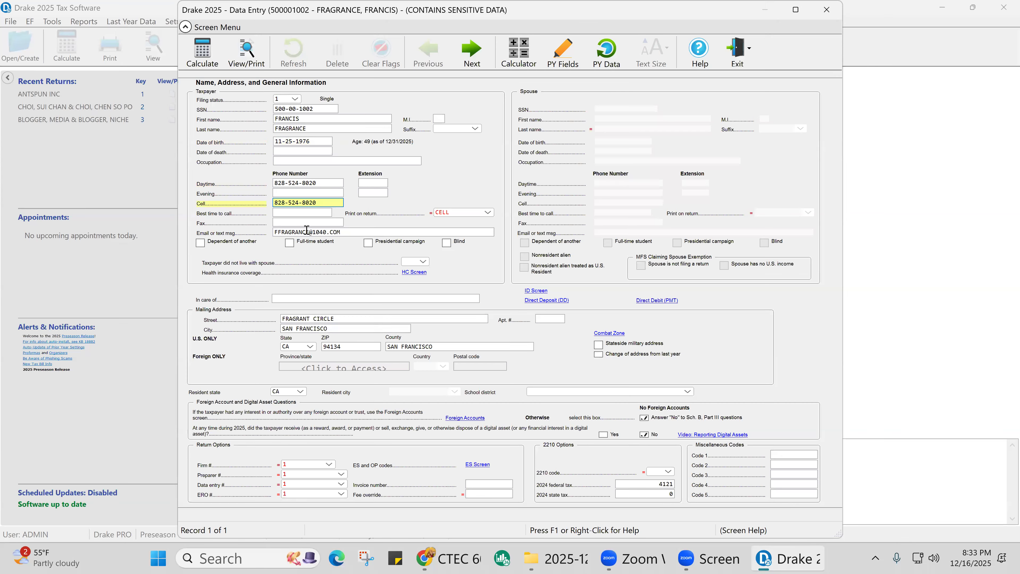
pyautogui.click(307, 232)
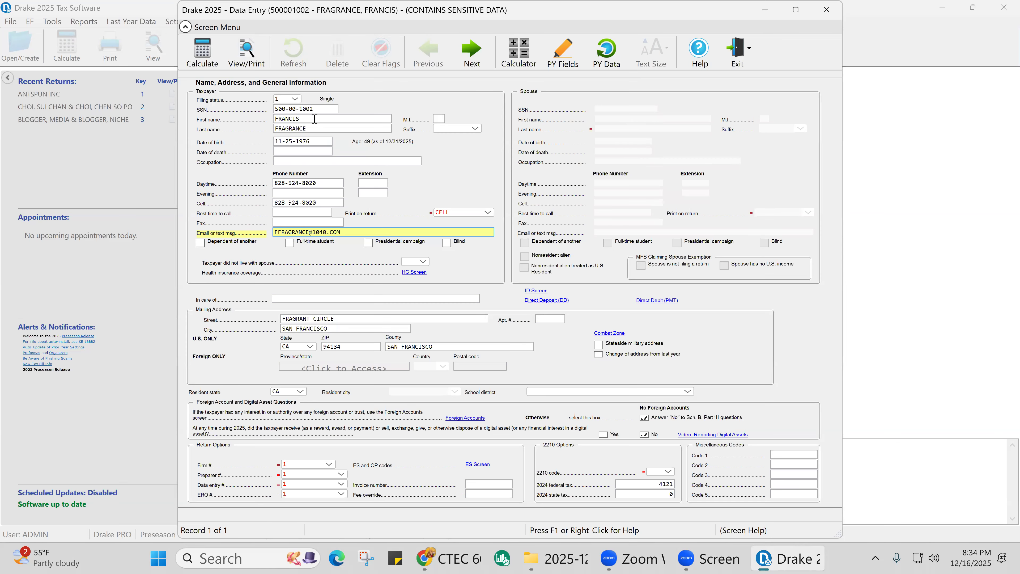
# Mark the taxpayer as a dependent of another and clear that mark again
pyautogui.click(202, 243)
pyautogui.click(201, 243)
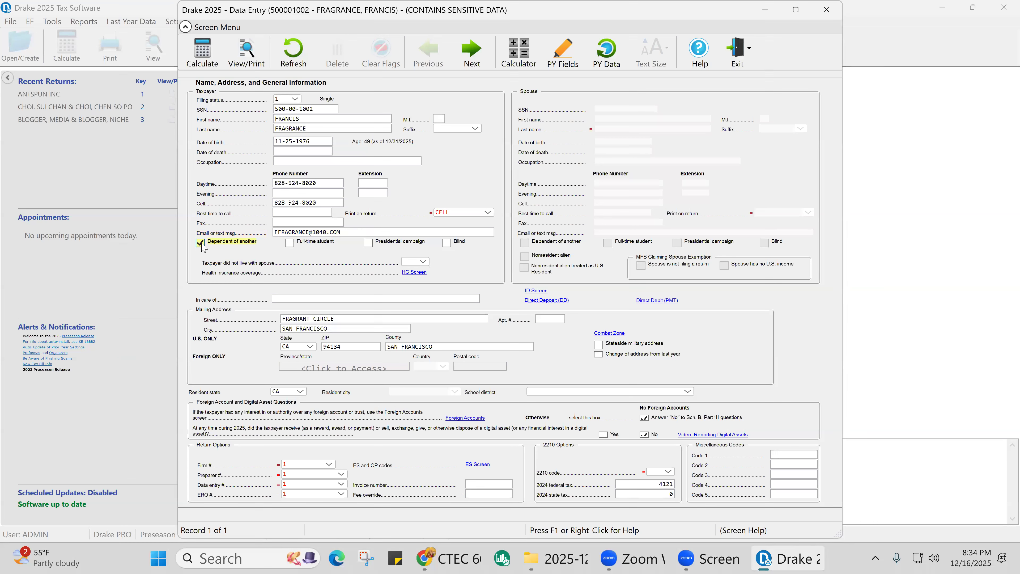
pyautogui.click(201, 243)
# Answer Yes to minimum essential coverage for everybody on the return in the health care coverage screen, and close that screen
pyautogui.click(416, 273)
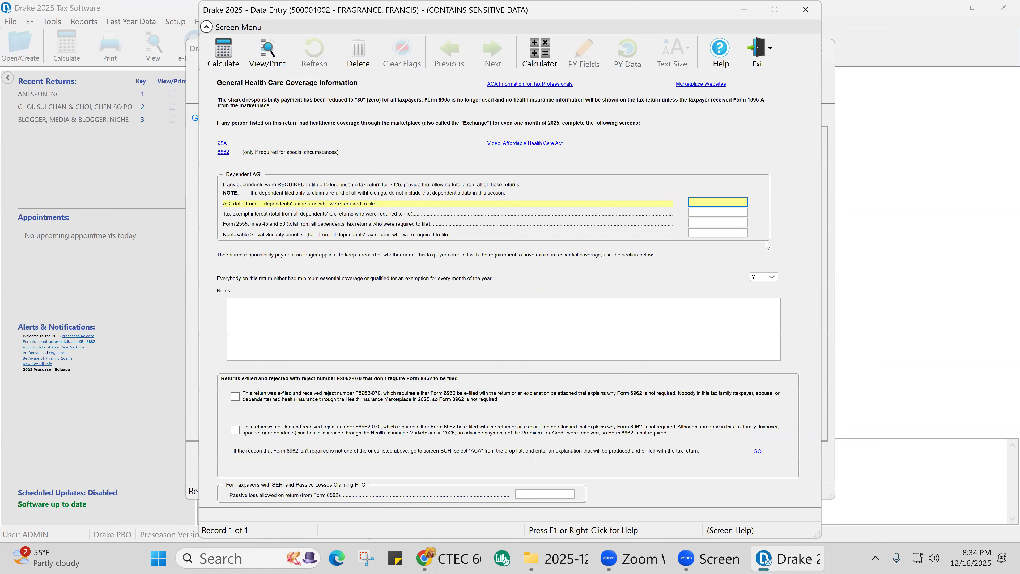
pyautogui.click(777, 278)
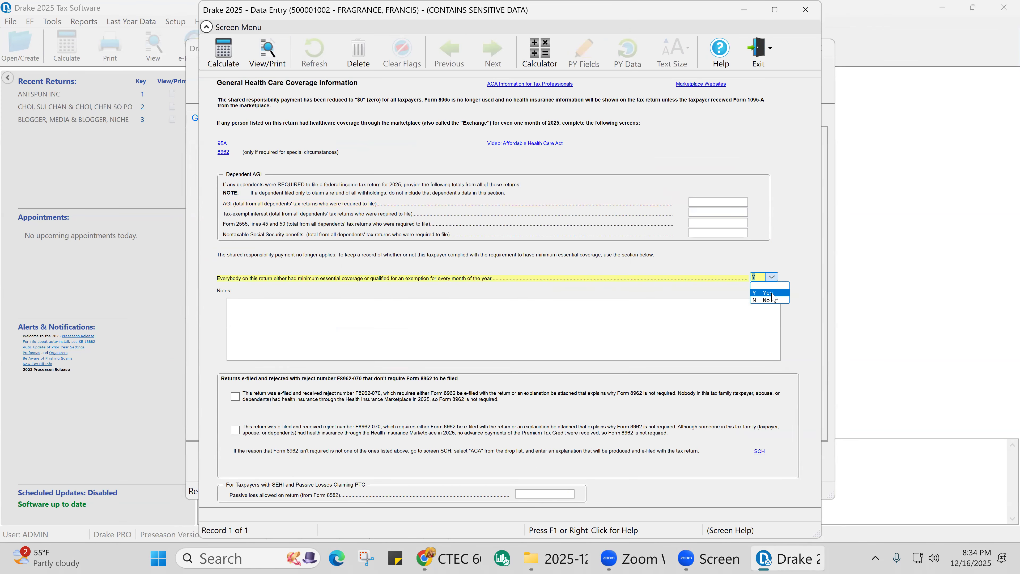
pyautogui.click(773, 297)
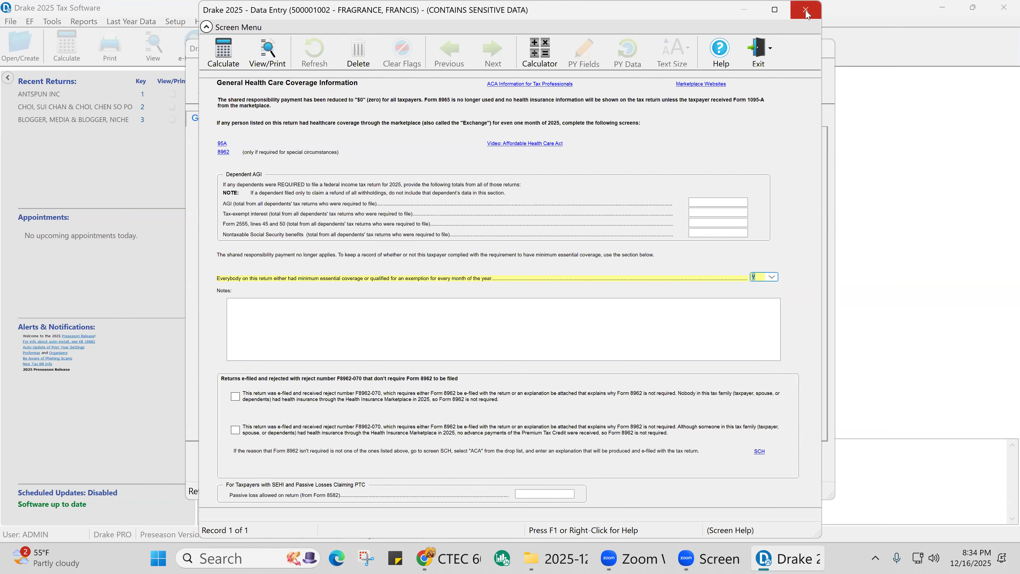
pyautogui.click(788, 538)
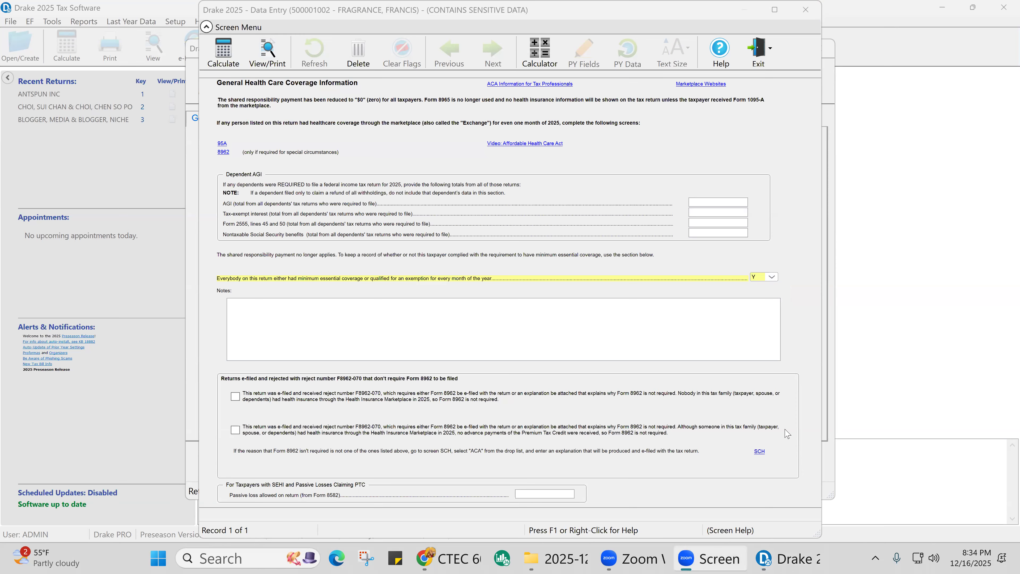
pyautogui.click(805, 9)
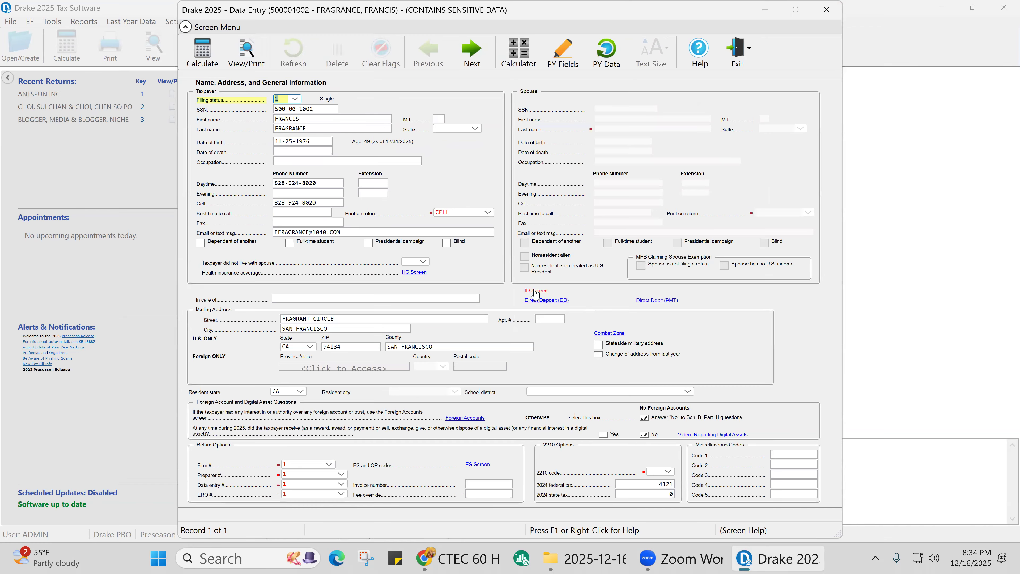
# Open the Required Identification screen and examine the taxpayer's photo ID number and the available ID types
pyautogui.press('Escape')
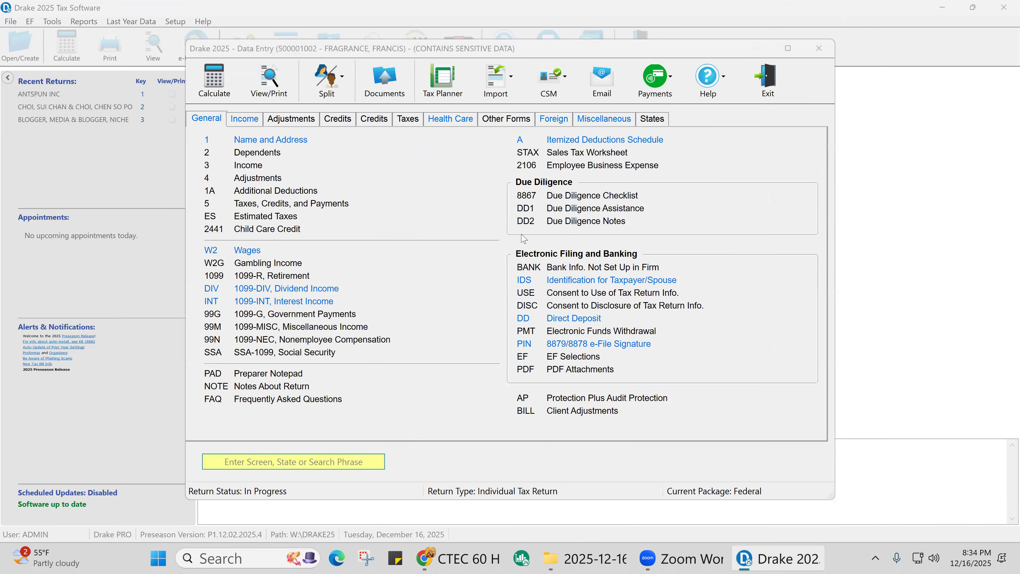
pyautogui.click(524, 280)
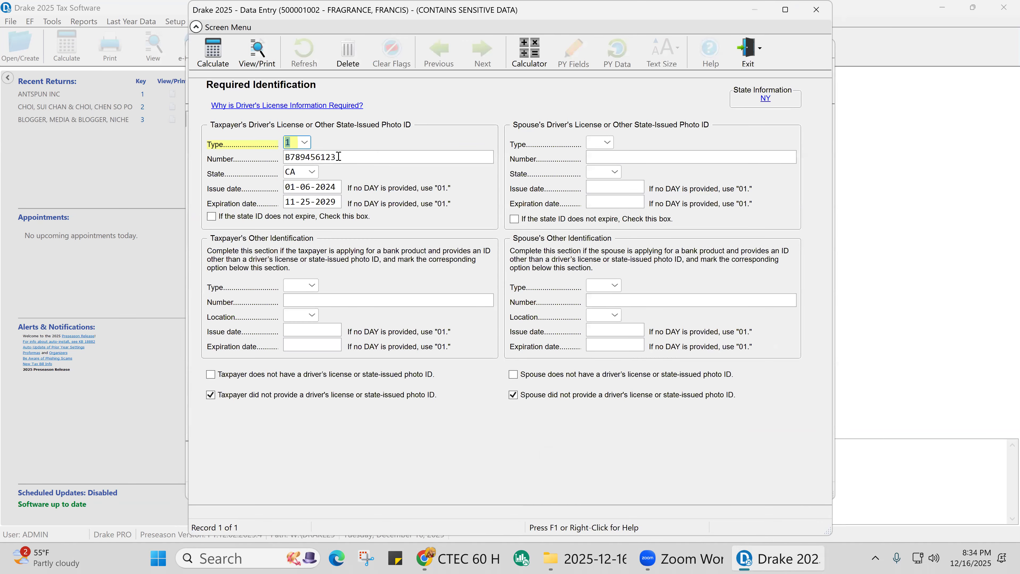
pyautogui.click(339, 156)
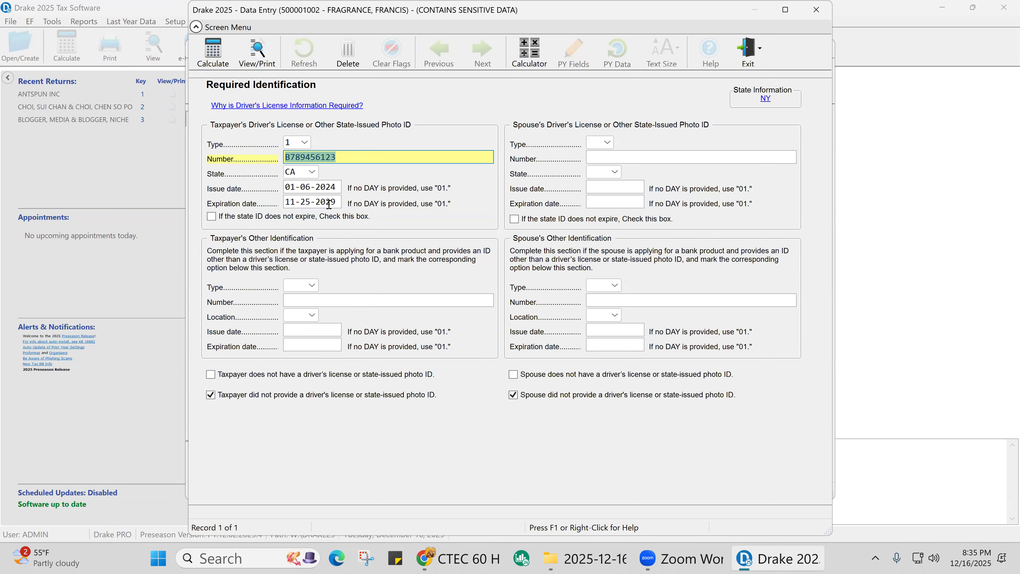
pyautogui.click(305, 142)
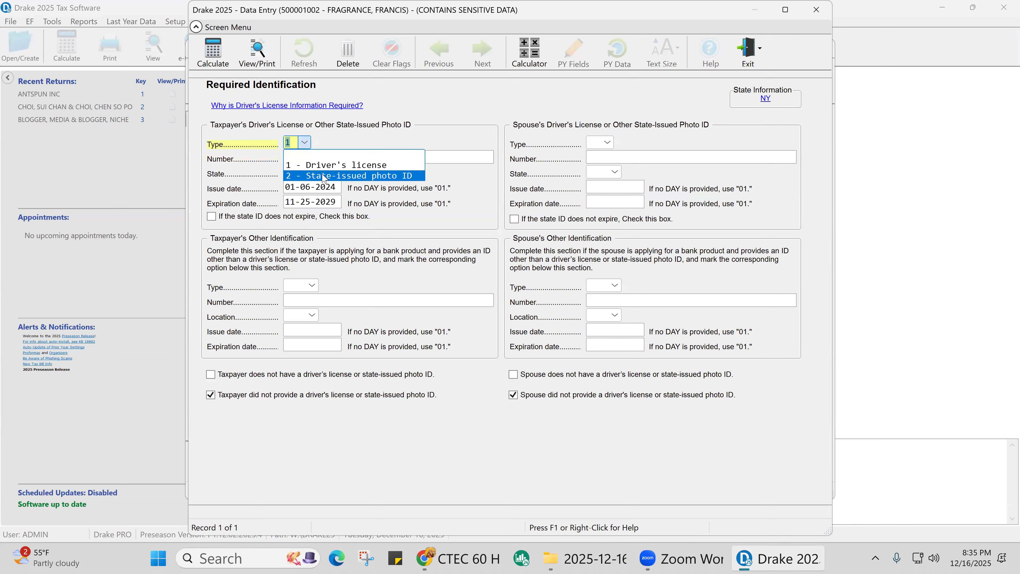
pyautogui.click(373, 137)
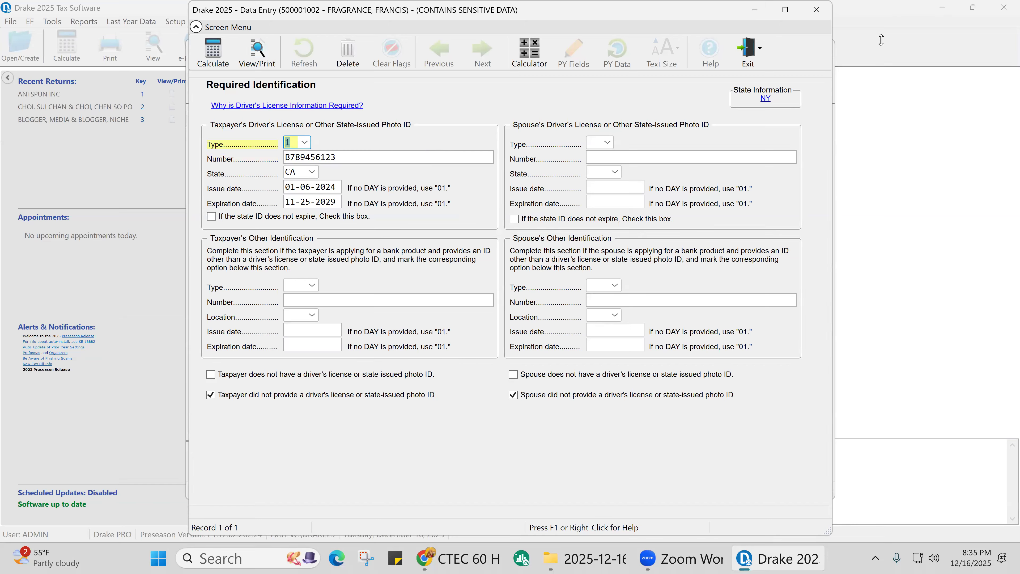
# View the NY state information linked from the identification screen, and return to the Name and Address screen
pyautogui.click(766, 101)
pyautogui.click(682, 136)
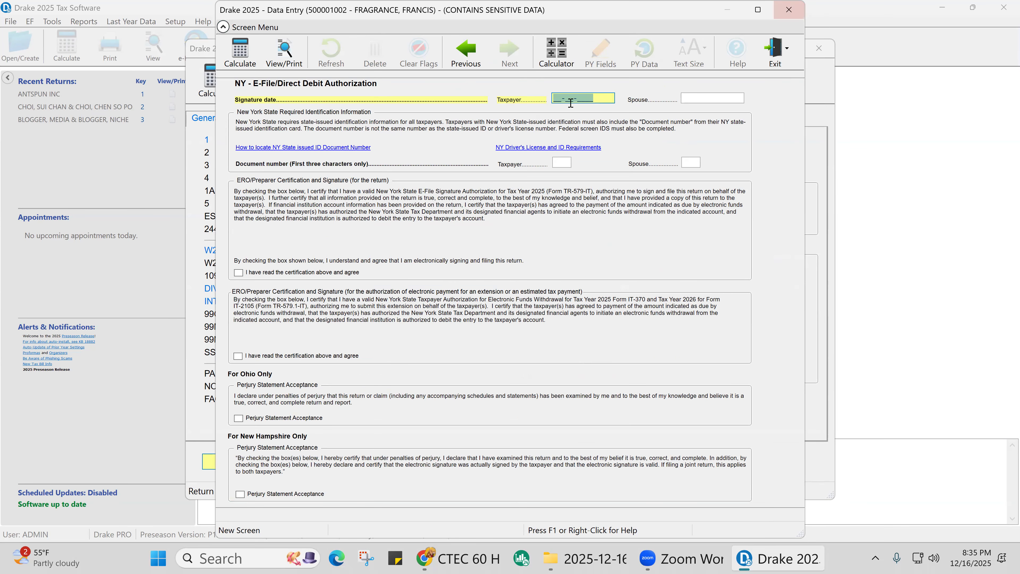
pyautogui.click(793, 11)
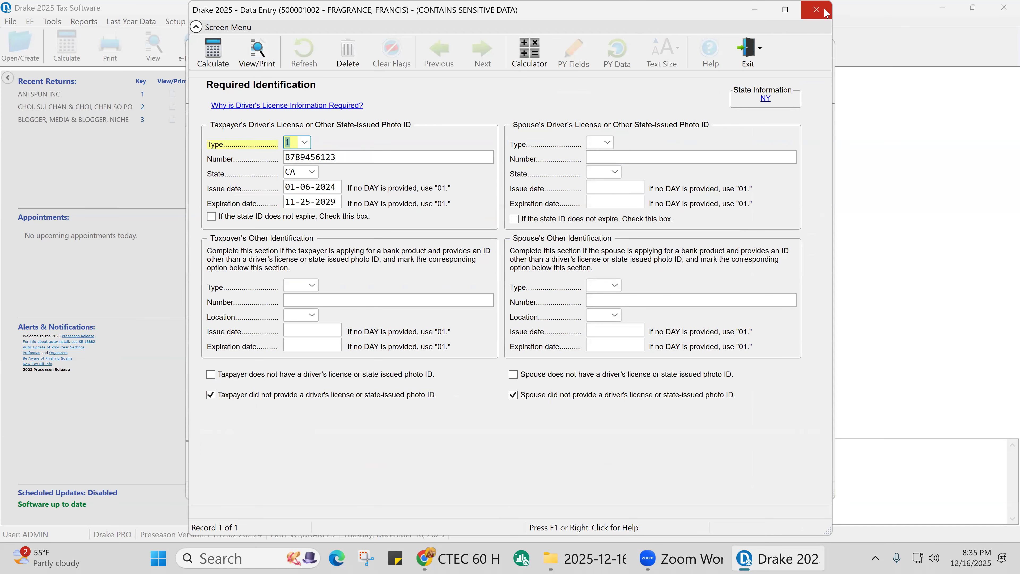
pyautogui.click(822, 11)
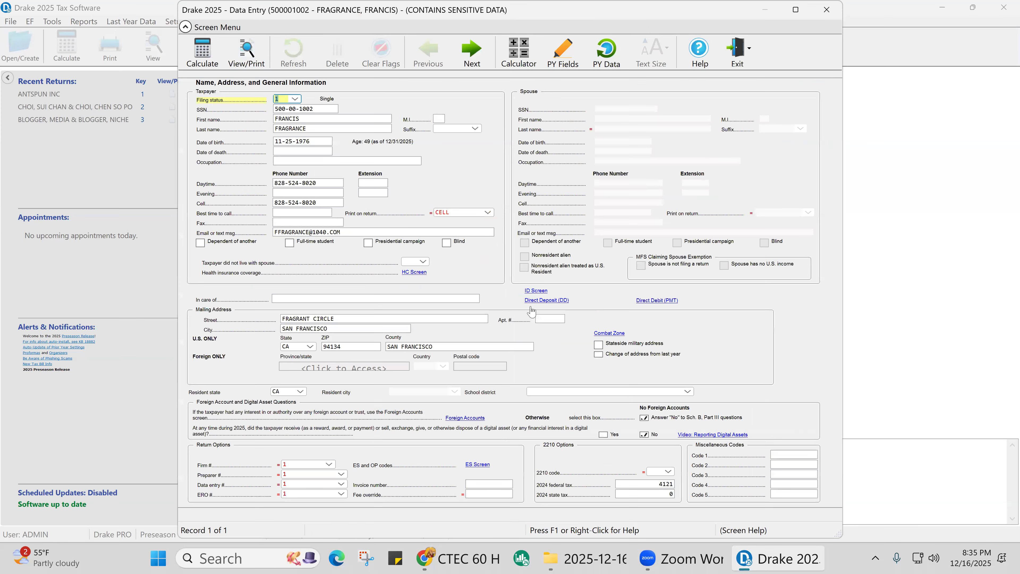
# Open the Direct Deposit screen, review the routing and account numbers for Account #1, and close it
pyautogui.click(551, 302)
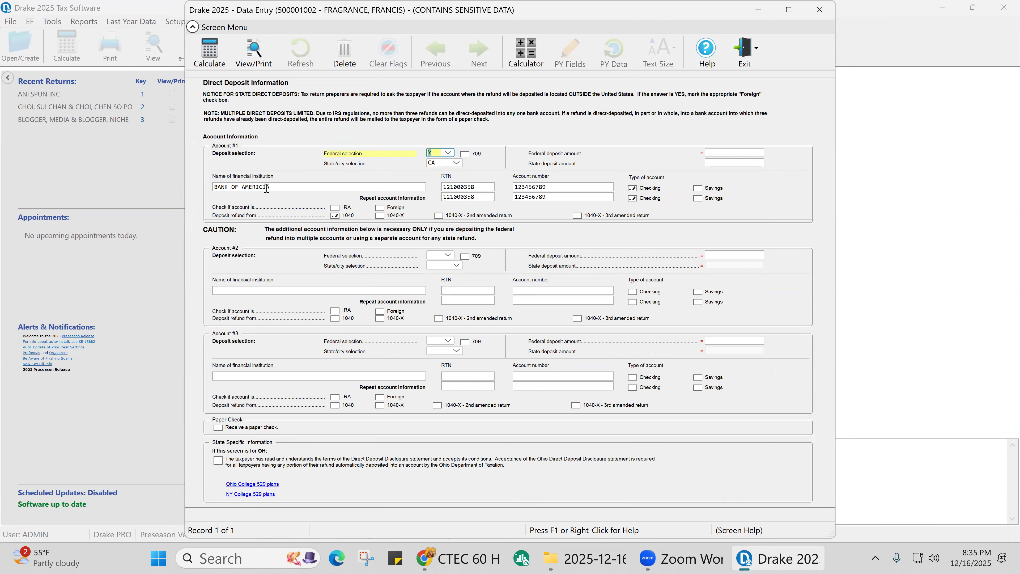
pyautogui.click(459, 186)
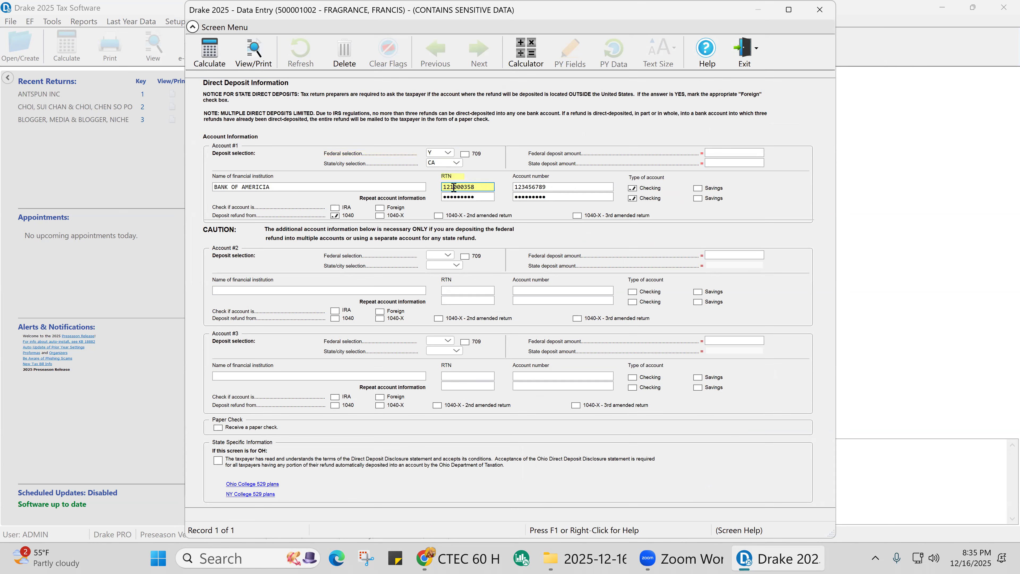
pyautogui.click(464, 186)
pyautogui.click(525, 187)
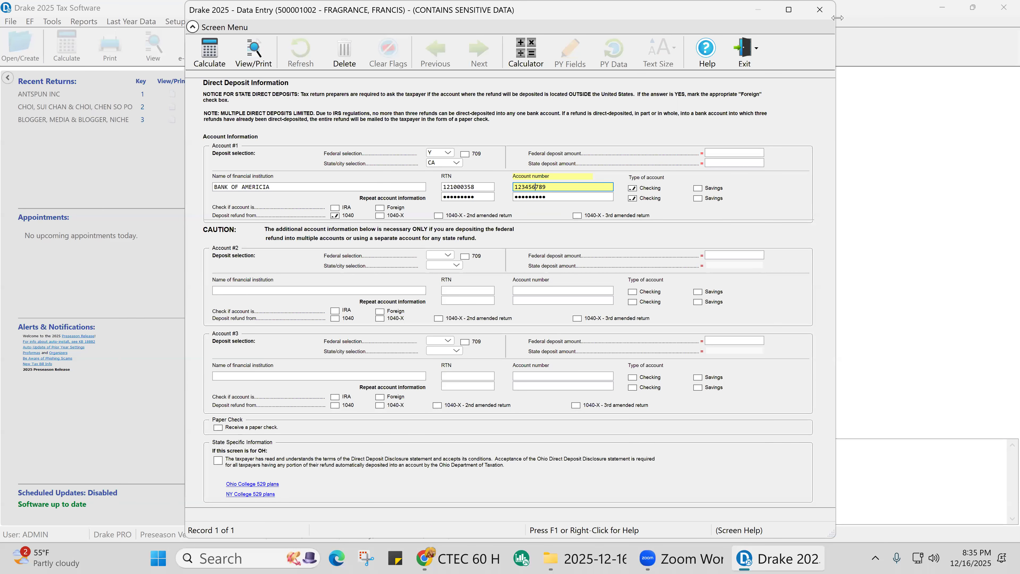
pyautogui.click(820, 9)
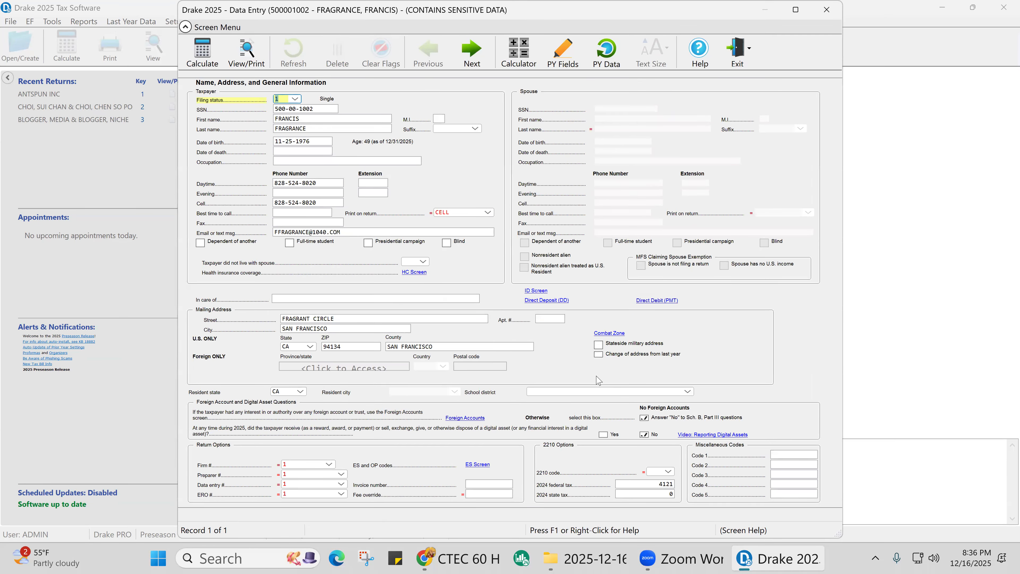
# Clear and re-mark the No Foreign Accounts box and the digital asset No answer
pyautogui.click(644, 418)
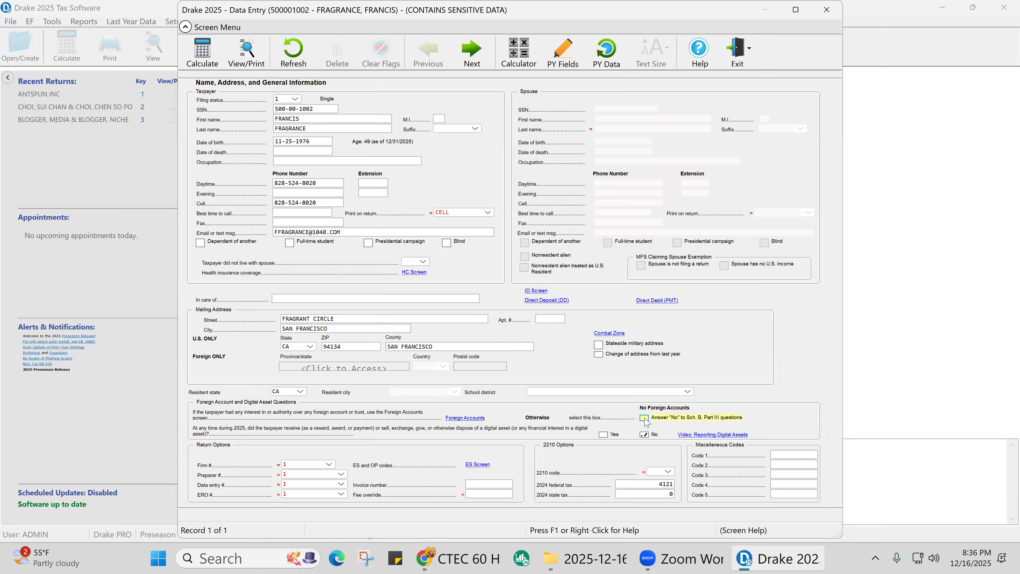
pyautogui.click(643, 418)
pyautogui.click(644, 435)
pyautogui.click(644, 435)
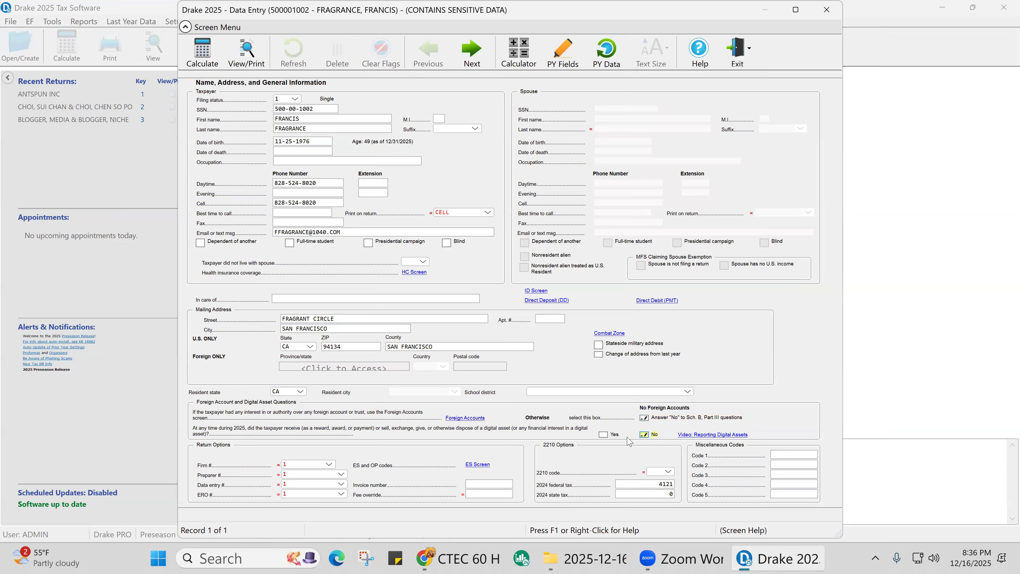
# Check the 2024 federal tax entry, set the return's Firm # to 1, and close the Name and Address screen
pyautogui.click(654, 483)
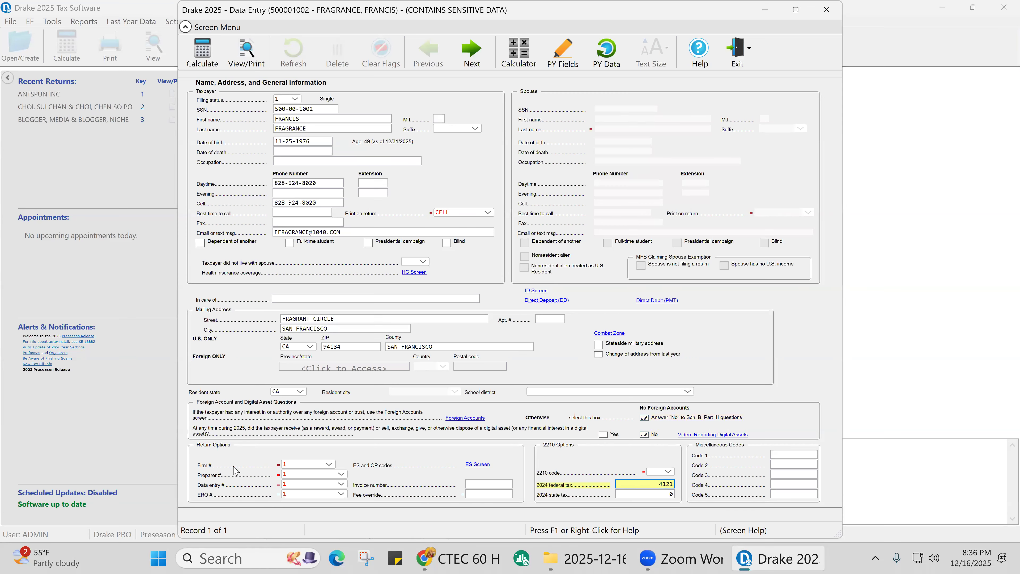
pyautogui.click(328, 464)
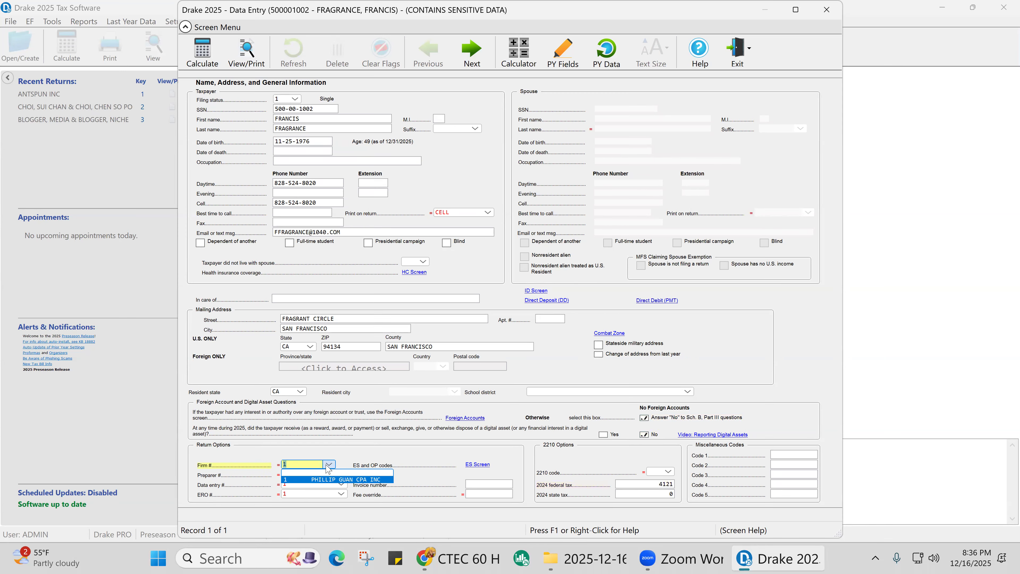
pyautogui.click(357, 480)
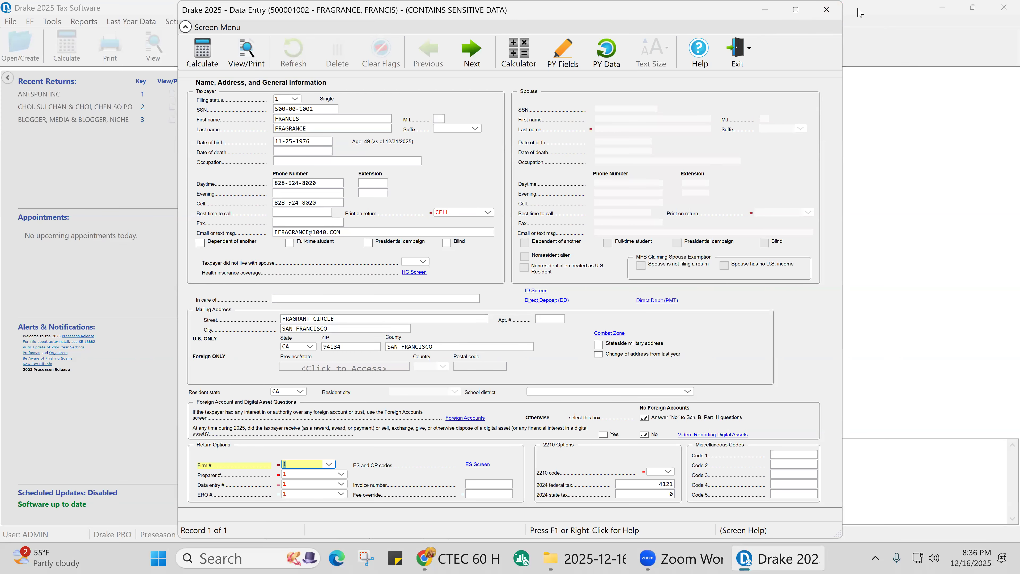
pyautogui.click(826, 9)
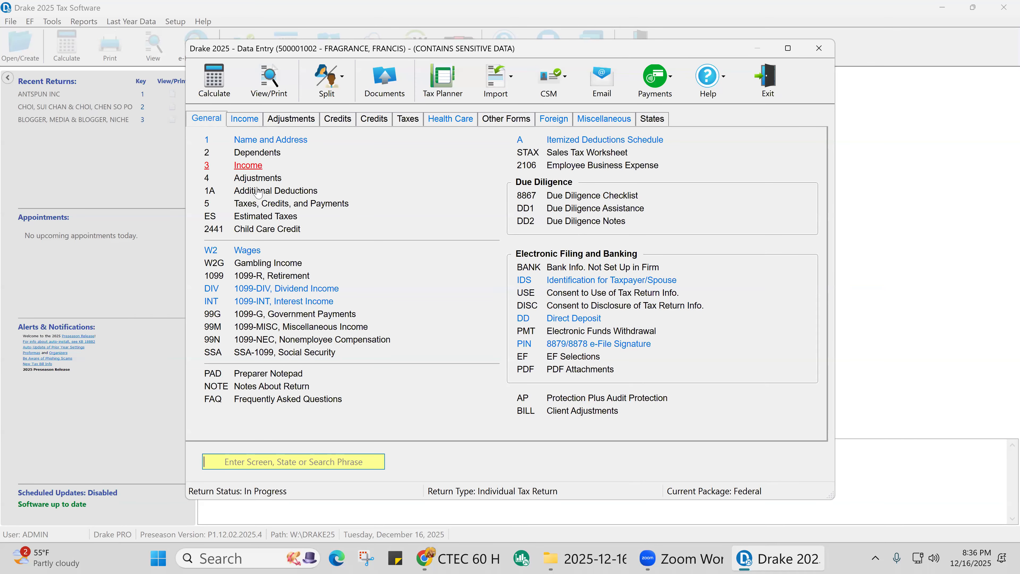
# Open the W-2 wages screen, review the box 1 wages and box 2 federal withholding, and close it
pyautogui.click(248, 252)
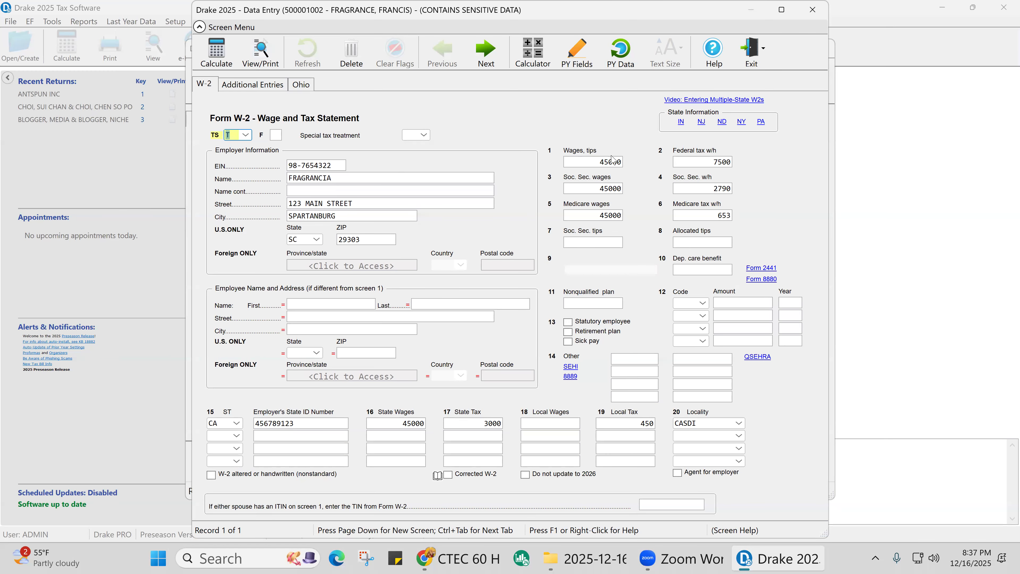
pyautogui.click(599, 162)
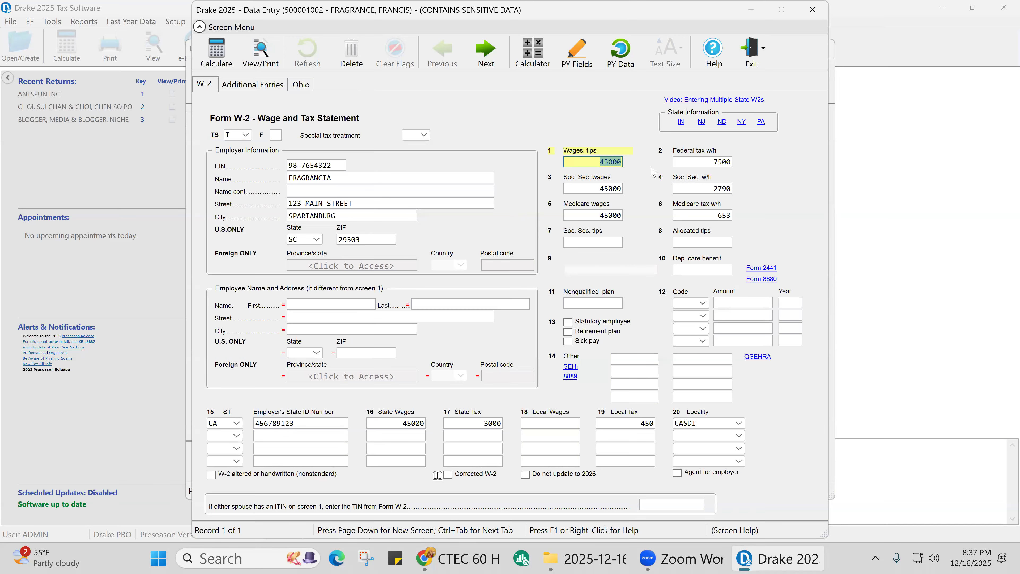
pyautogui.click(701, 158)
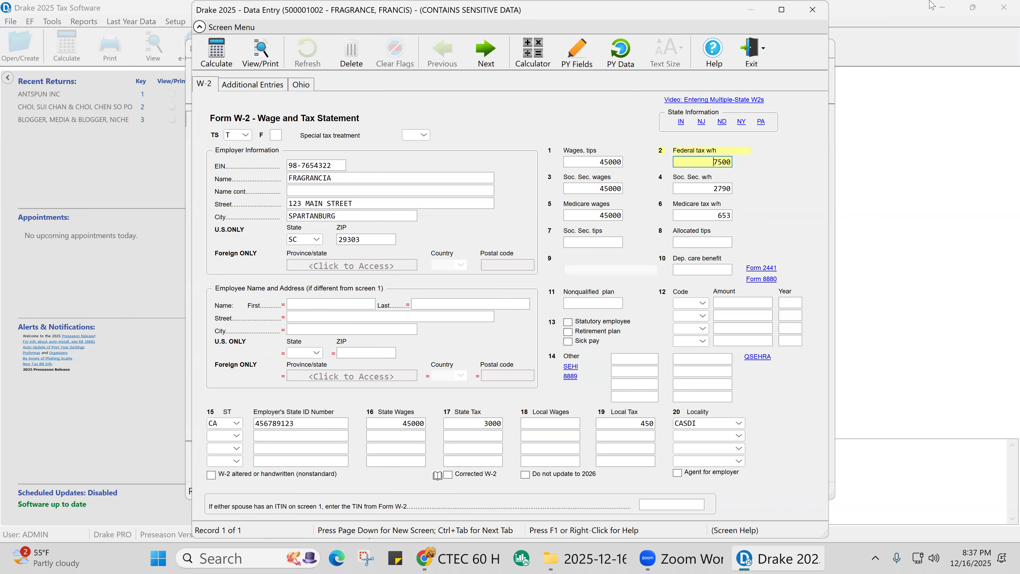
pyautogui.click(811, 12)
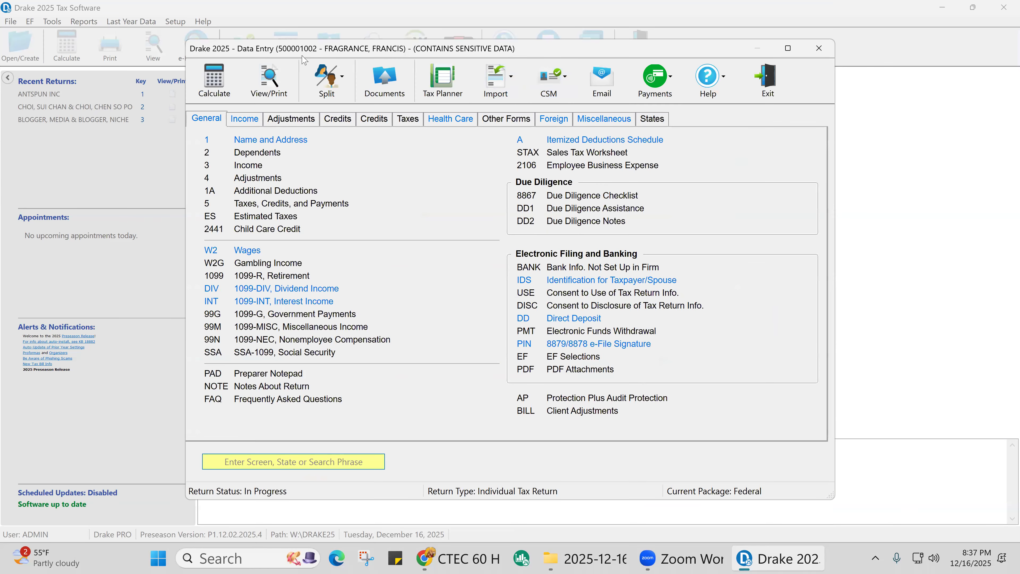
# Calculate and view the return, and open Form 1040 to check the taxpayer details and the first name's verification mark
pyautogui.click(273, 89)
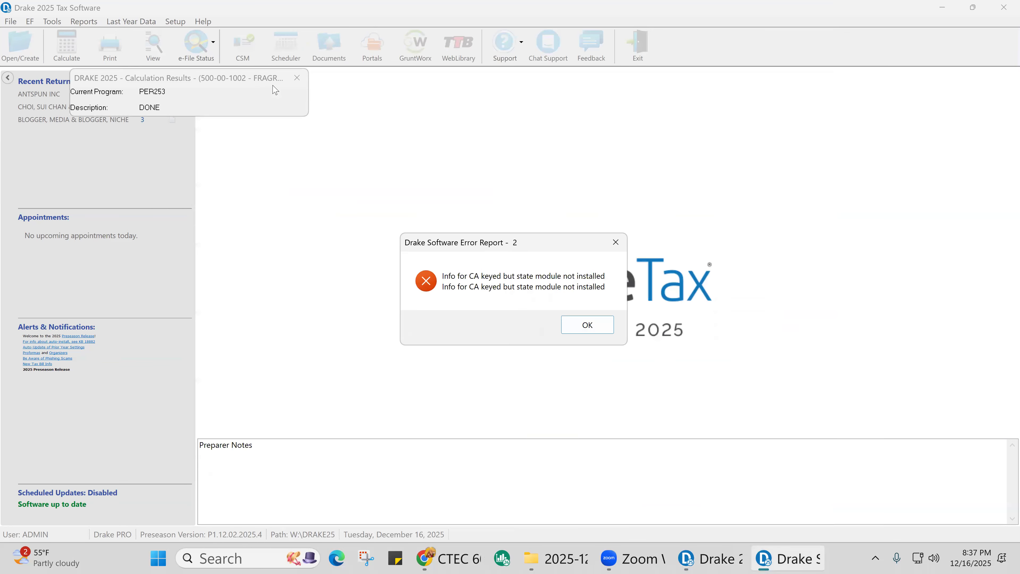
pyautogui.click(588, 326)
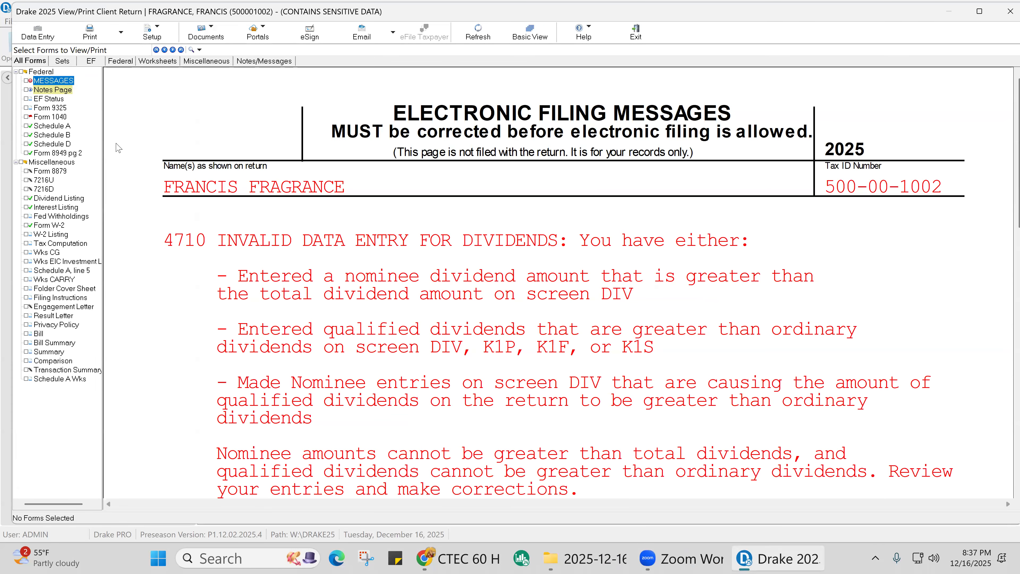
pyautogui.click(51, 118)
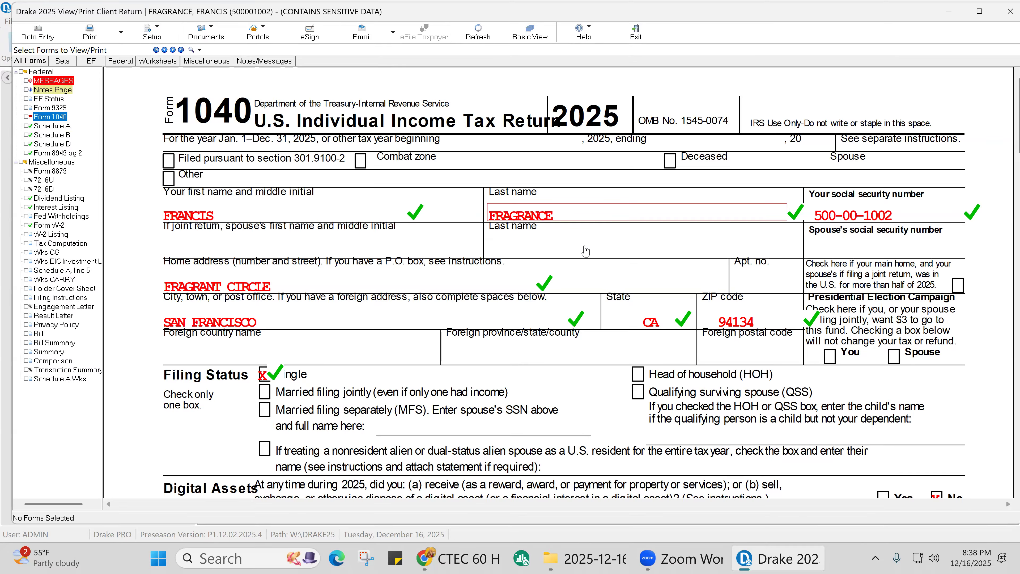
pyautogui.scroll(-4, 580, 258)
pyautogui.scroll(4, 580, 258)
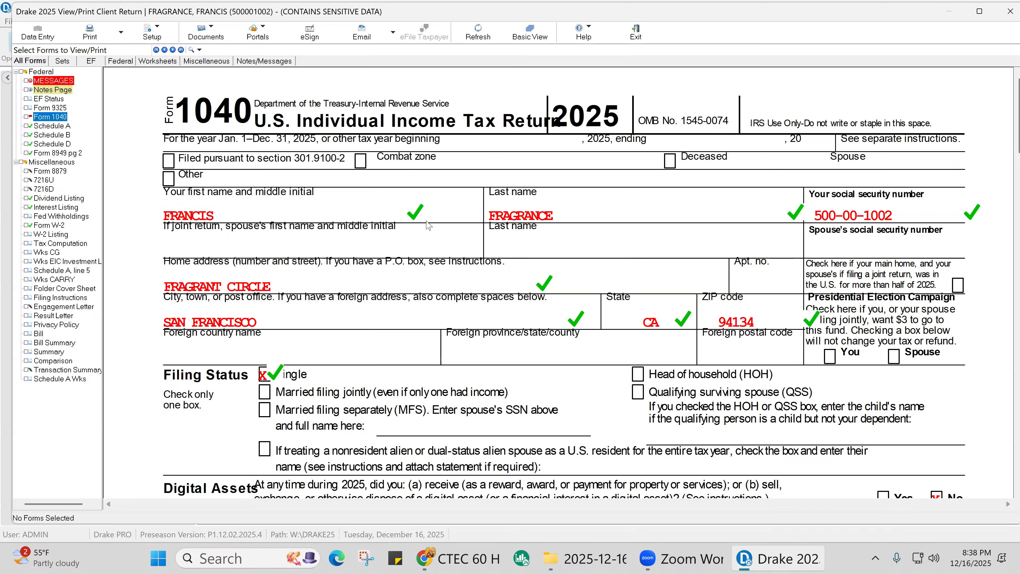
pyautogui.click(412, 219)
pyautogui.click(414, 218)
# Return to data entry, add the missing house number to the mailing street address, and close the Name and Address screen
pyautogui.click(51, 33)
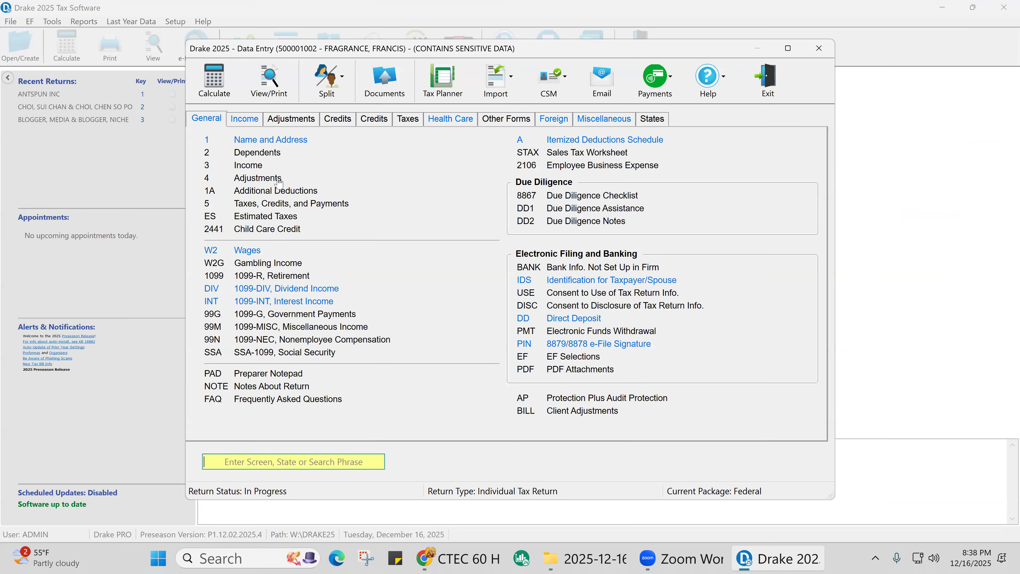
pyautogui.click(274, 140)
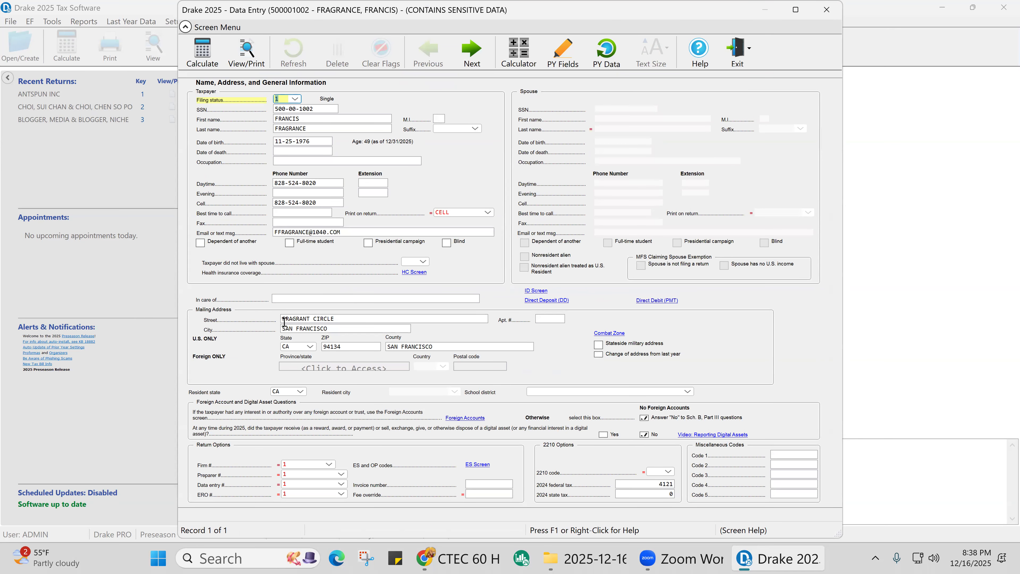
pyautogui.click(285, 319)
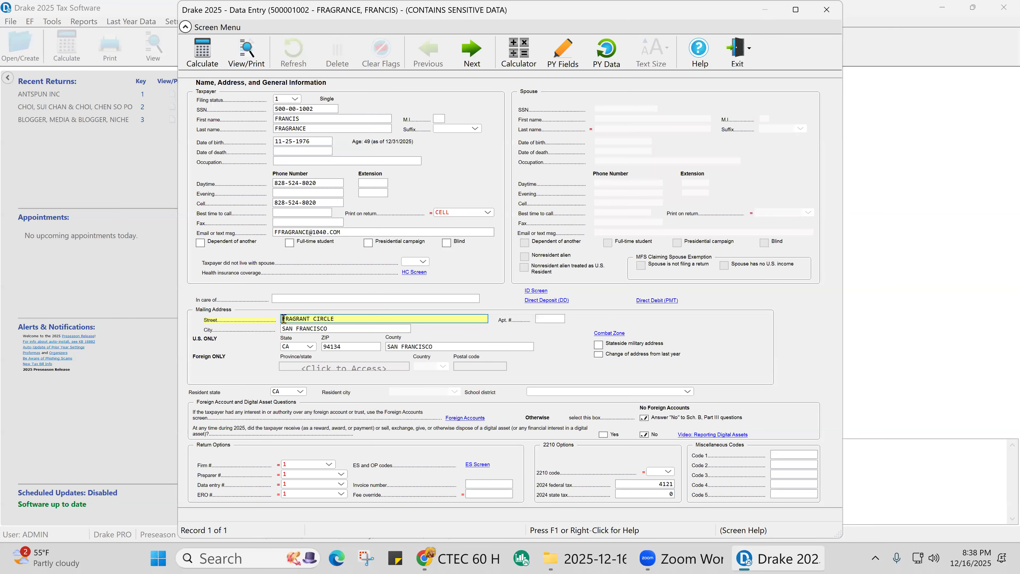
pyautogui.write('8')
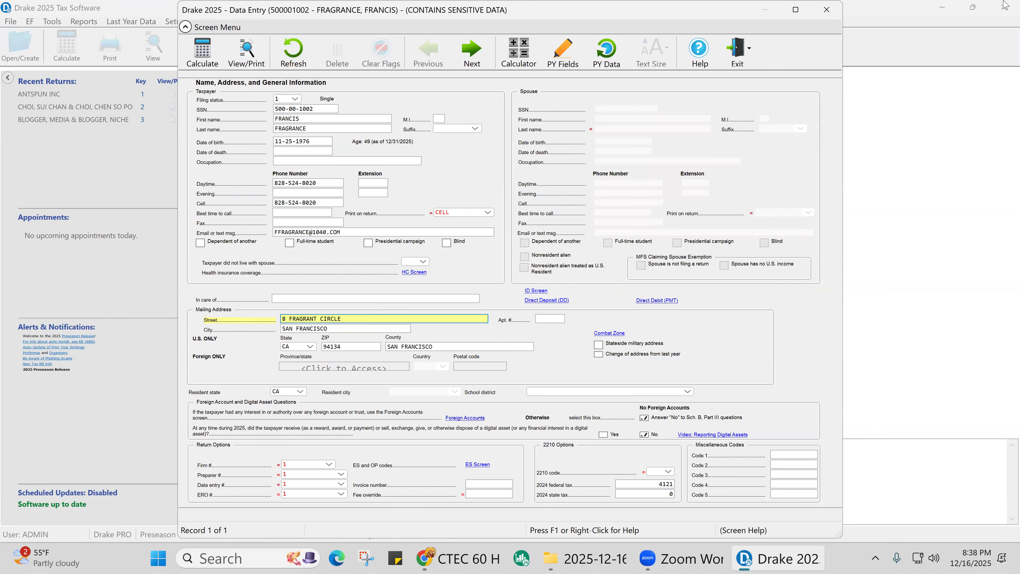
pyautogui.click(827, 9)
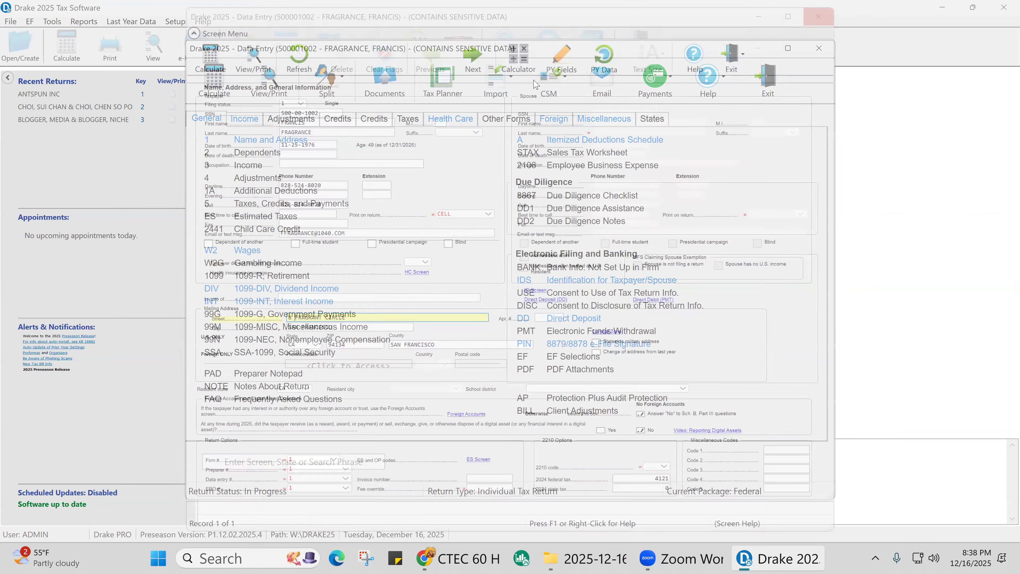
# Recalculate the return and mark the changed home address as verified on Form 1040
pyautogui.click(269, 81)
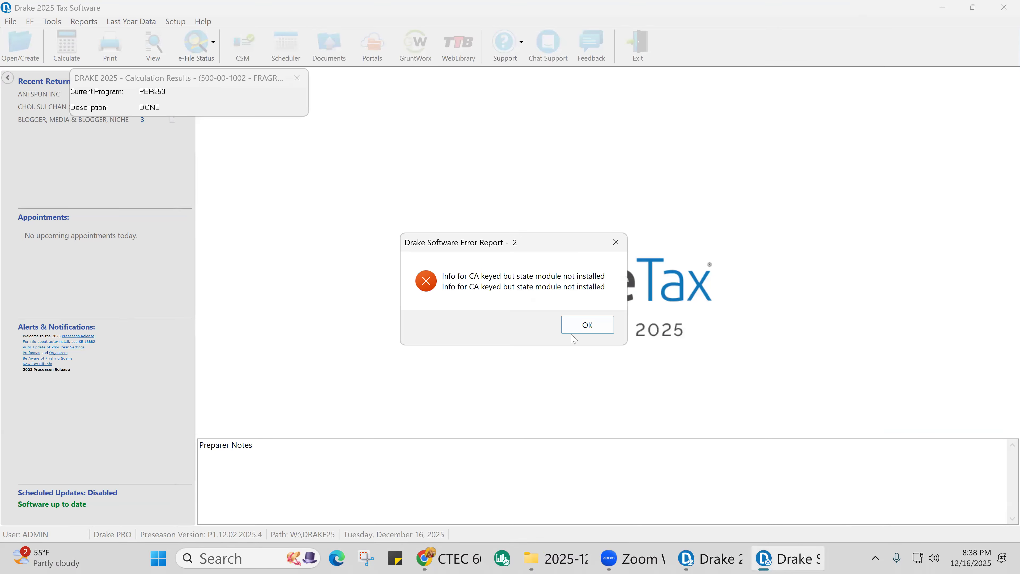
pyautogui.click(583, 327)
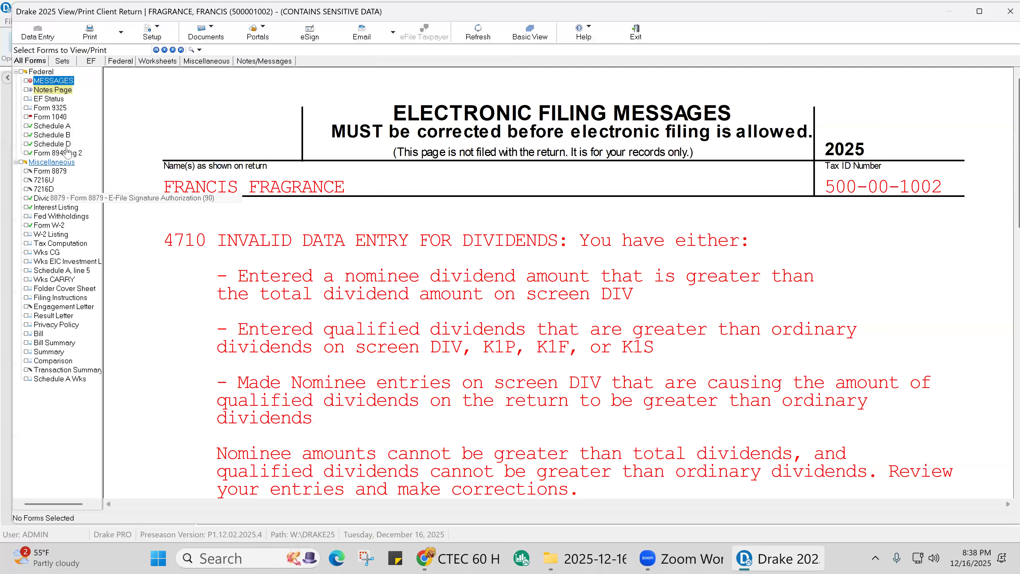
pyautogui.click(64, 118)
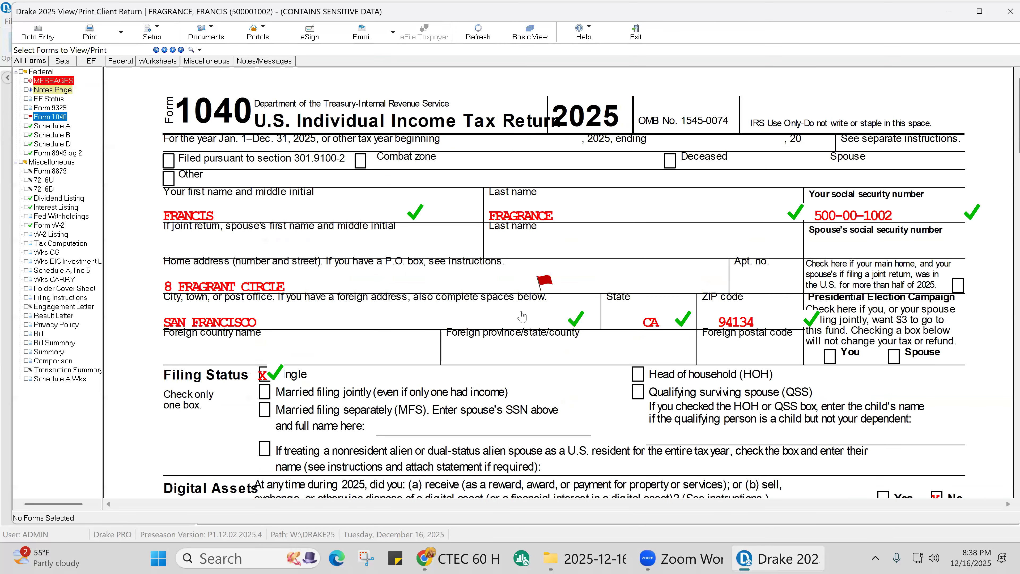
pyautogui.click(529, 288)
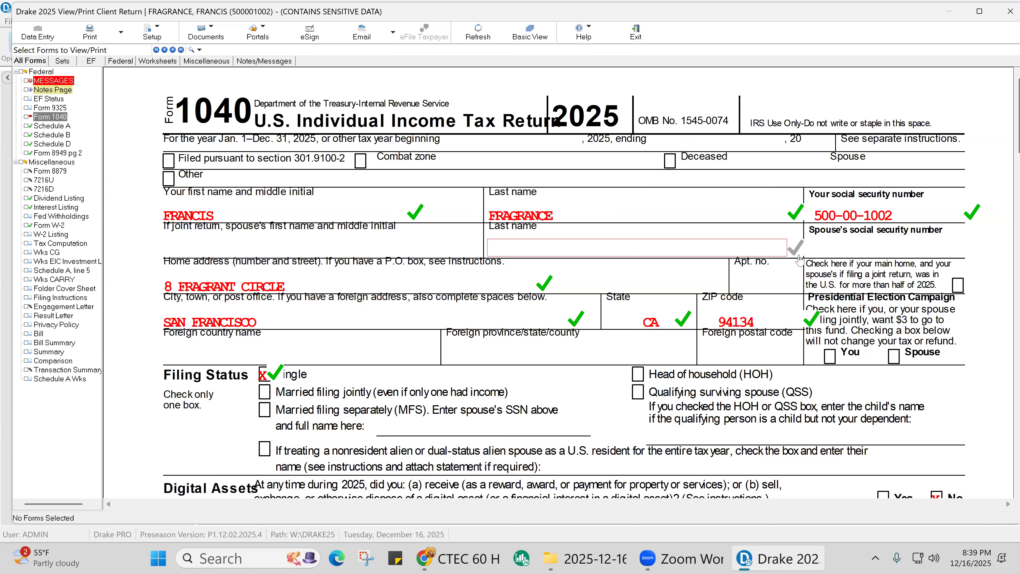
# Return to the Name and Address screen, select Change of address from last year, and close the screen
pyautogui.click(37, 32)
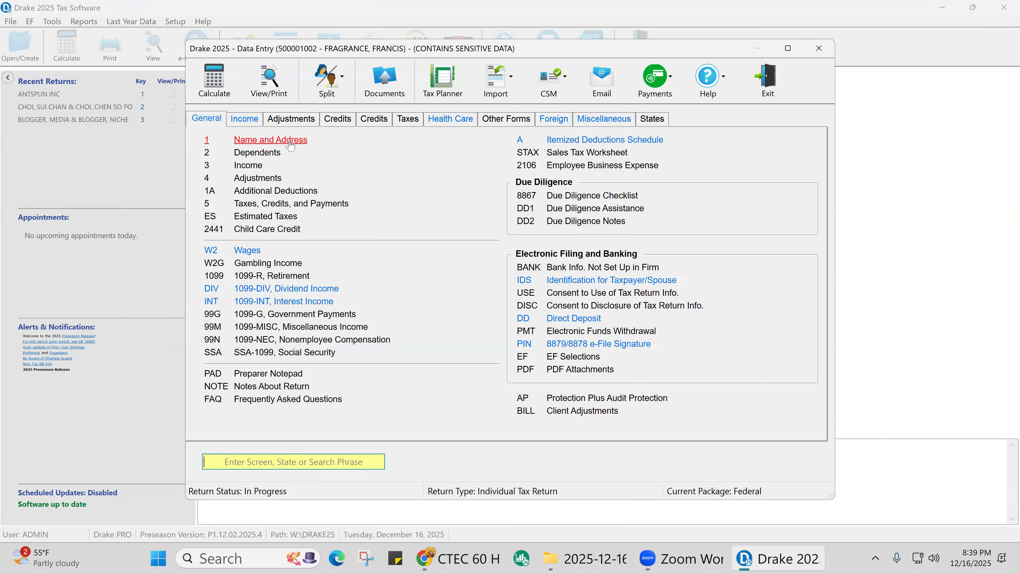
pyautogui.click(290, 140)
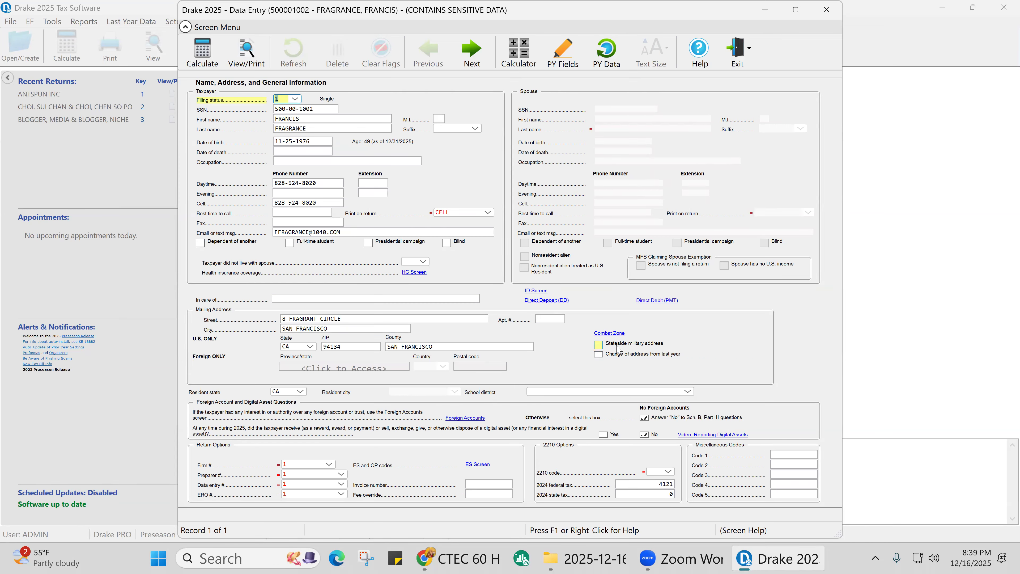
pyautogui.click(599, 355)
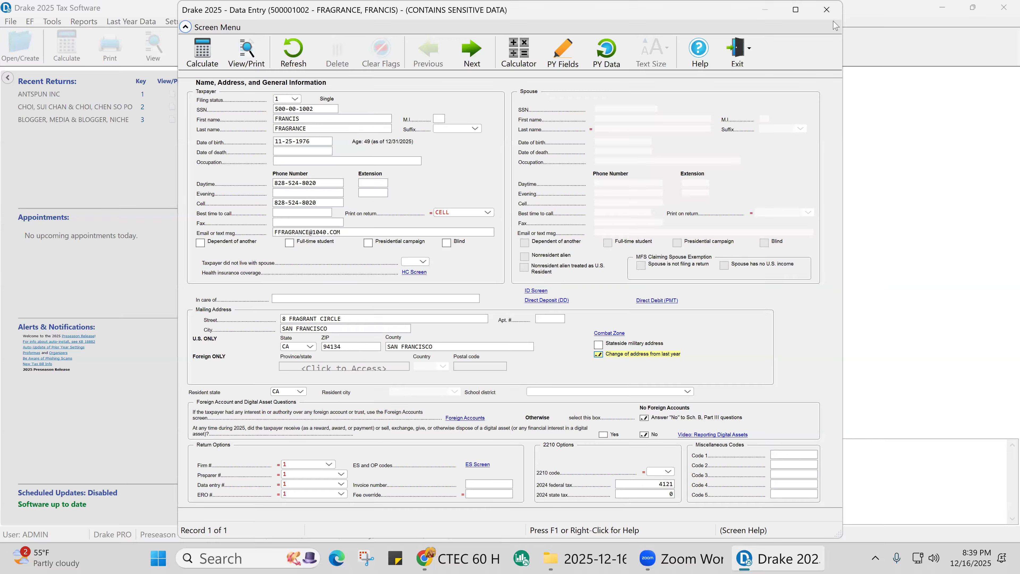
pyautogui.click(827, 10)
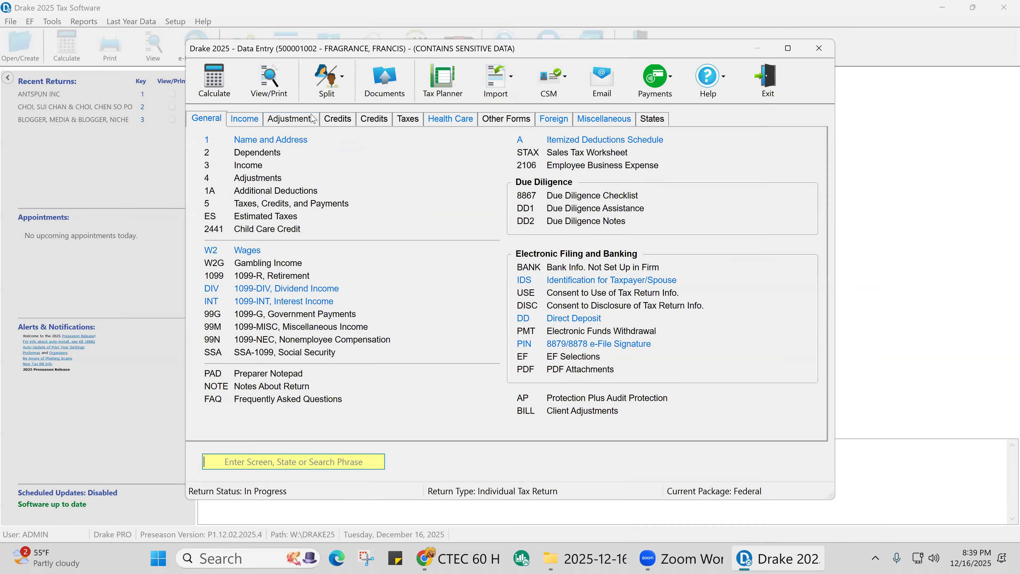
# Recalculate the return and review Form 1040 from the personal details through the income lines, followed by Form W-2
pyautogui.click(274, 94)
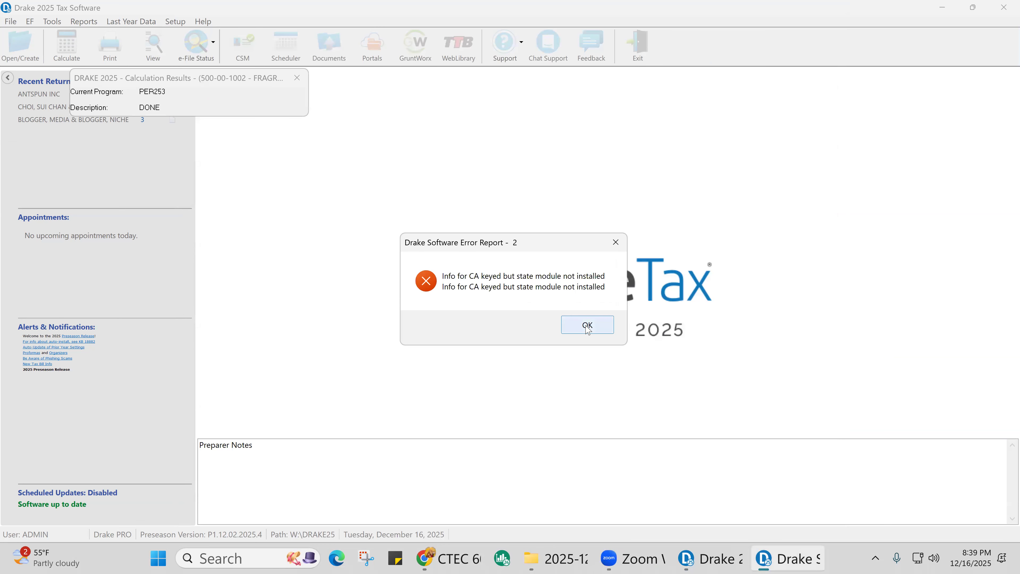
pyautogui.click(578, 323)
pyautogui.click(50, 117)
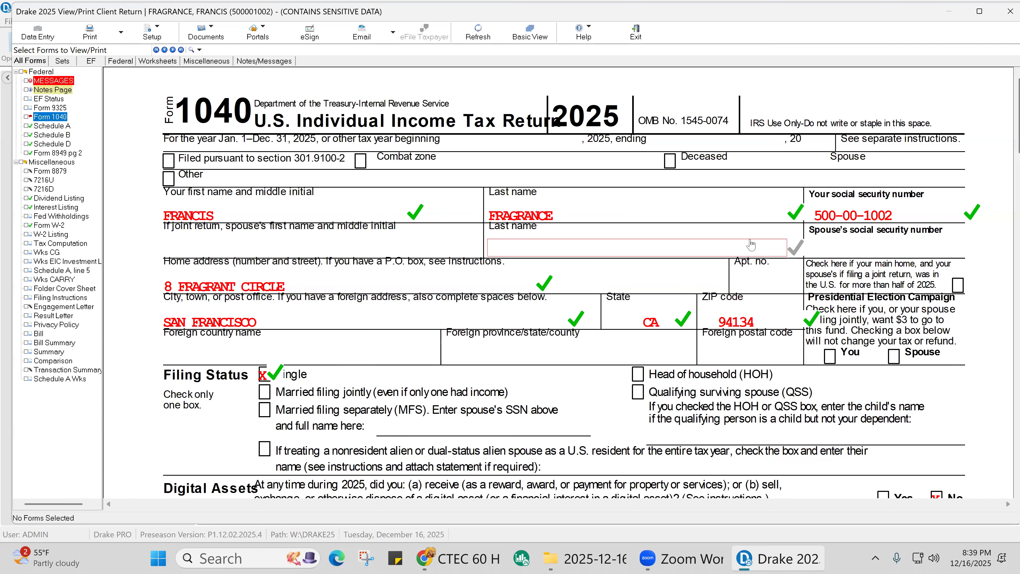
pyautogui.scroll(-3, 751, 244)
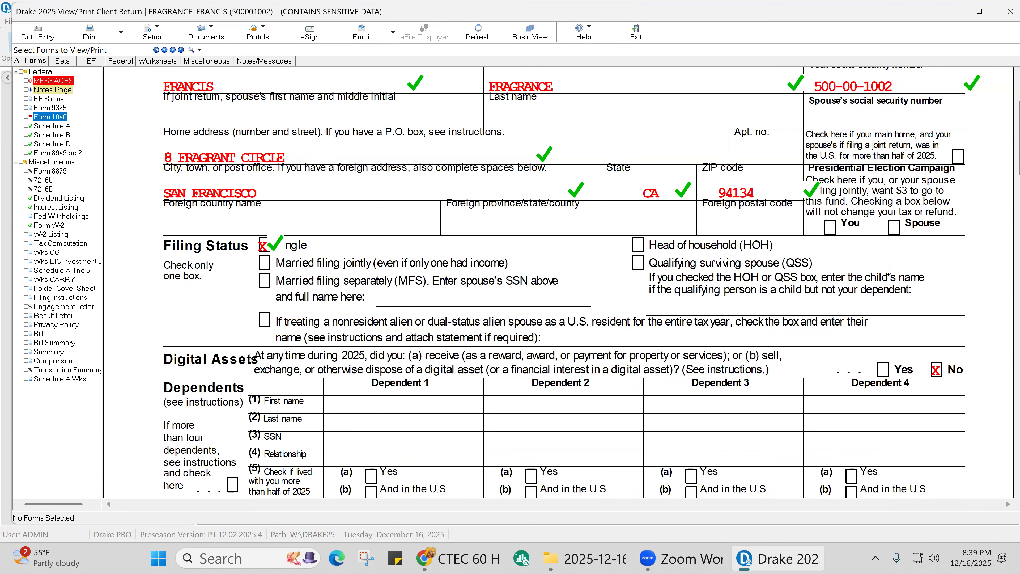
pyautogui.scroll(2, 887, 272)
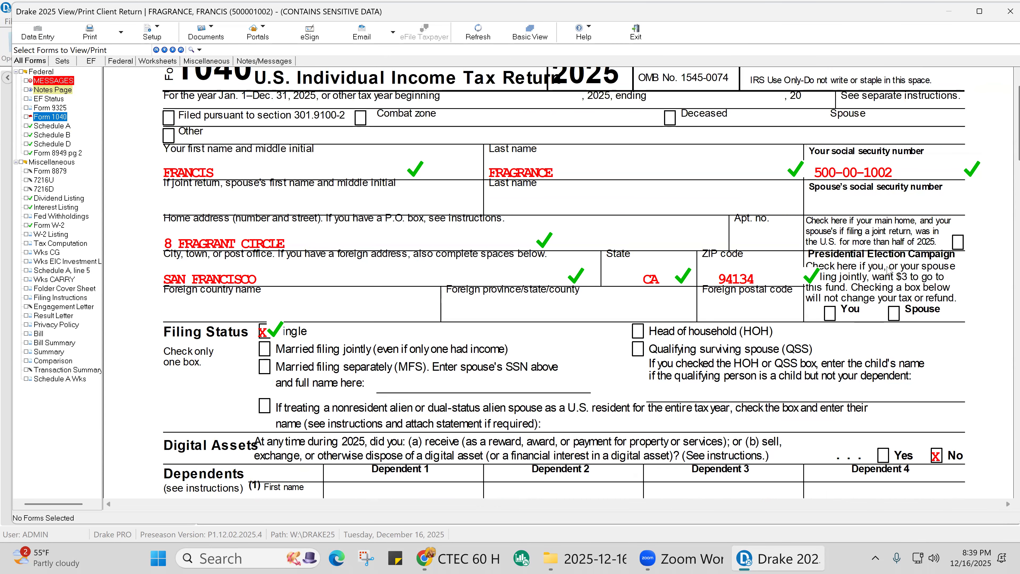
pyautogui.scroll(1, 887, 272)
pyautogui.scroll(-12, 888, 272)
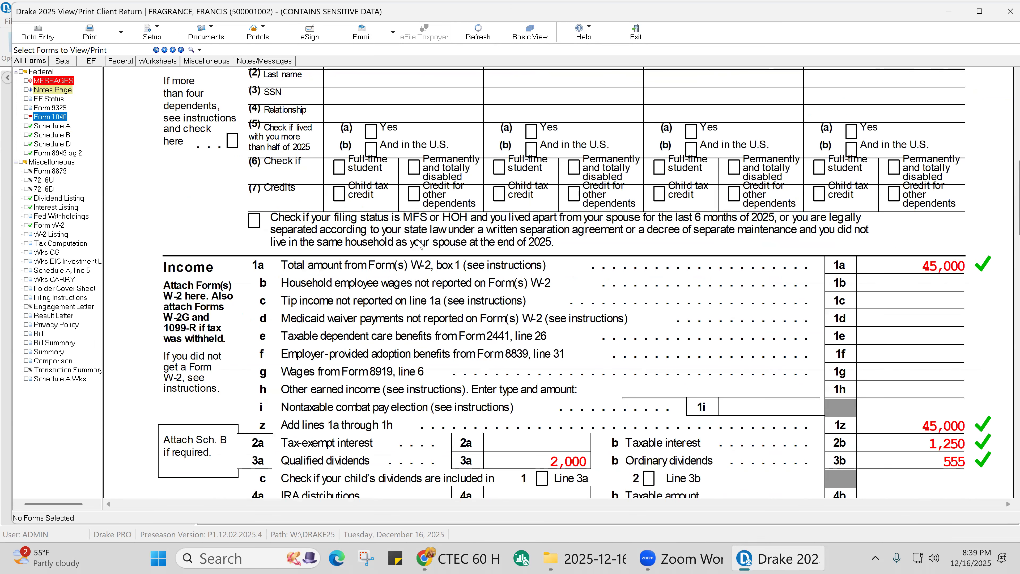
pyautogui.click(56, 227)
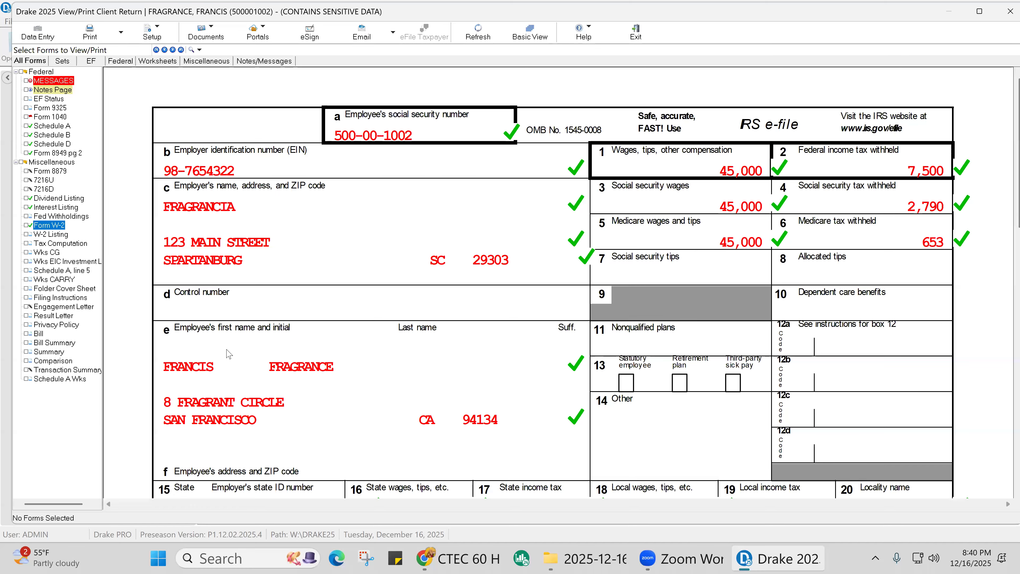
pyautogui.scroll(-1, 200, 362)
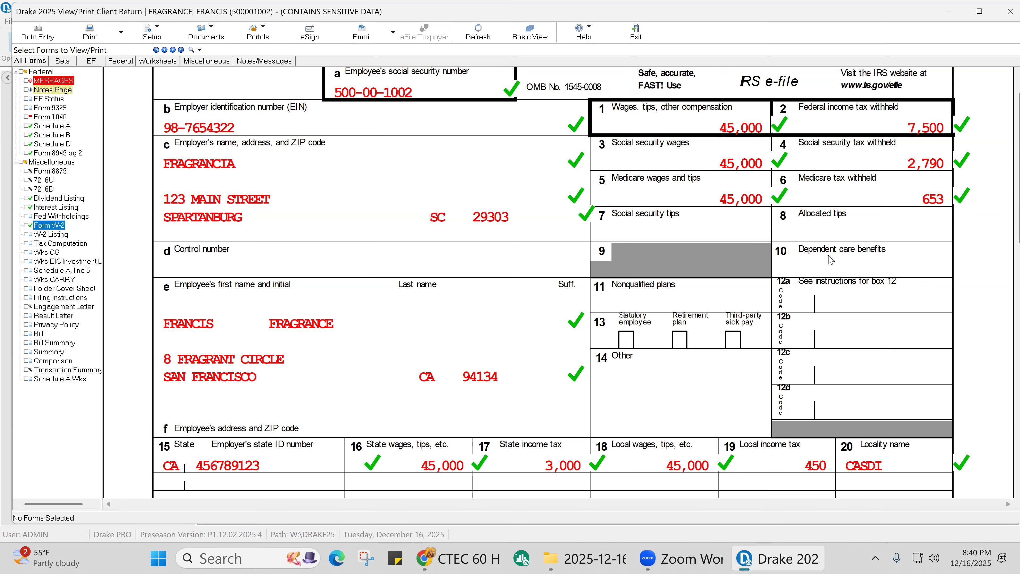
# Reopen the W-2 data entry screen and enter a box 12 item with code E and an amount of 5000
pyautogui.click(37, 36)
pyautogui.click(248, 250)
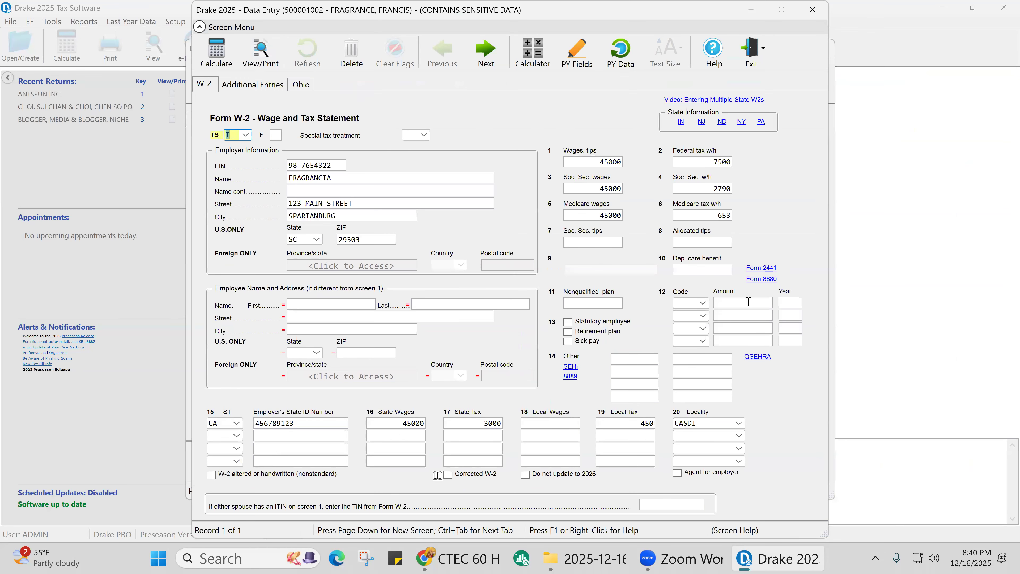
pyautogui.click(703, 306)
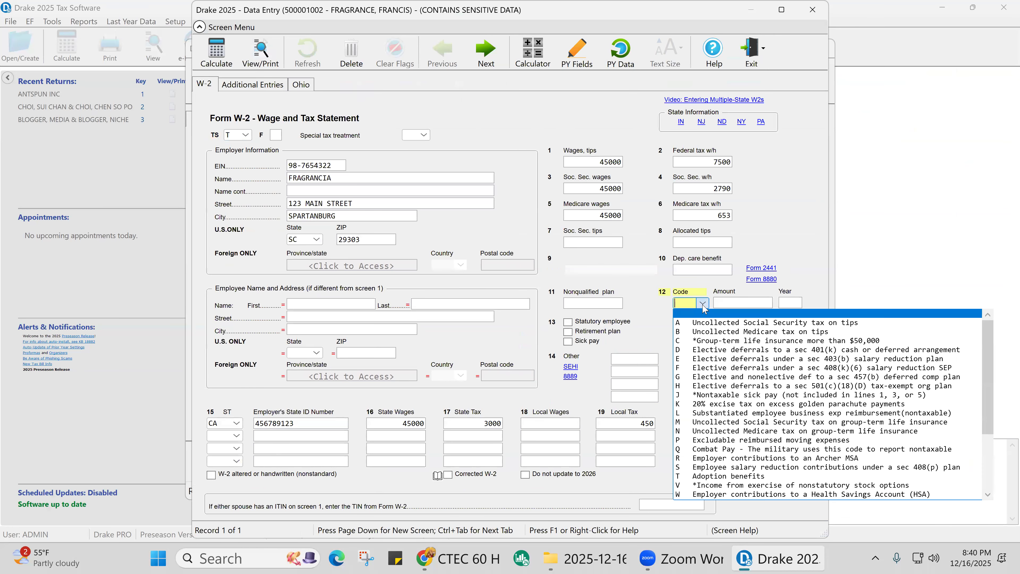
pyautogui.click(722, 363)
pyautogui.write('5000')
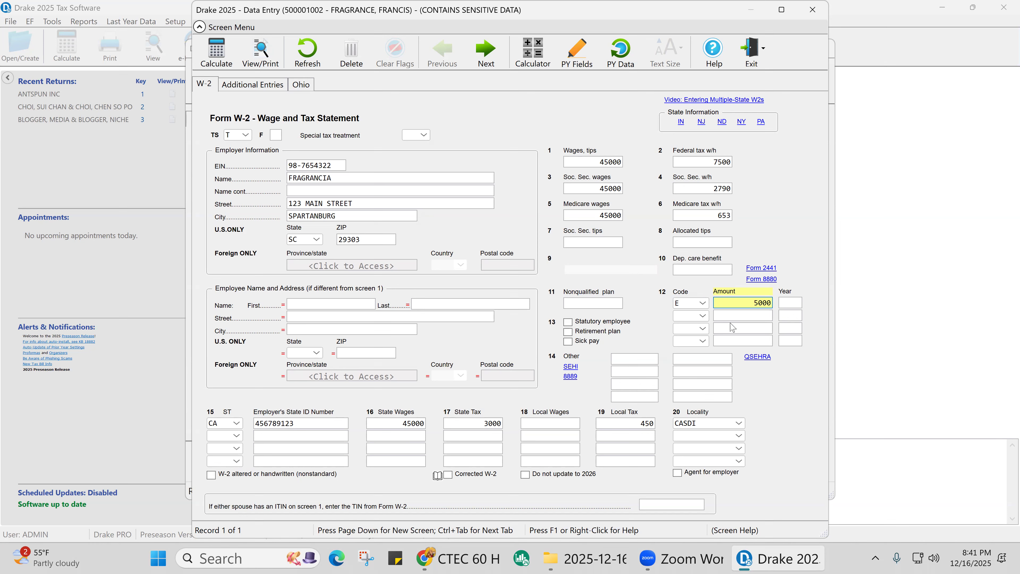
pyautogui.click(739, 315)
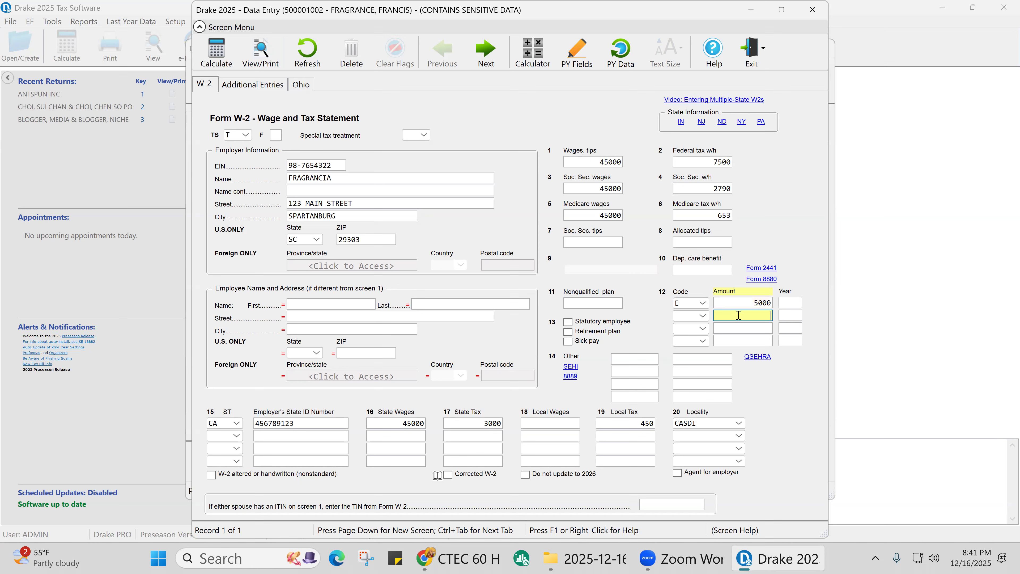
# Set the W-2 box 1 wages to 40000
pyautogui.click(587, 161)
pyautogui.write('40')
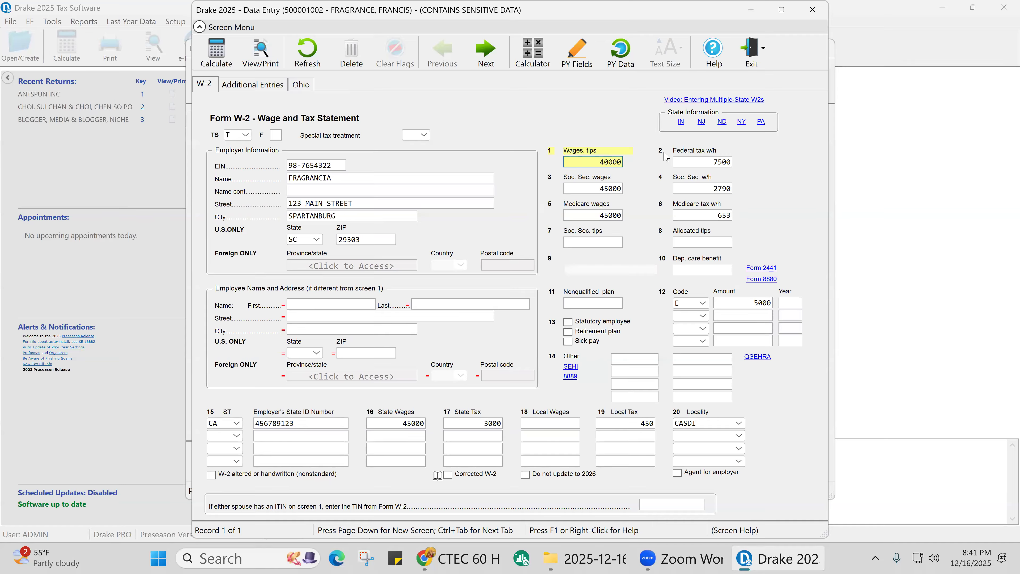
pyautogui.write('000')
pyautogui.press('Tab')
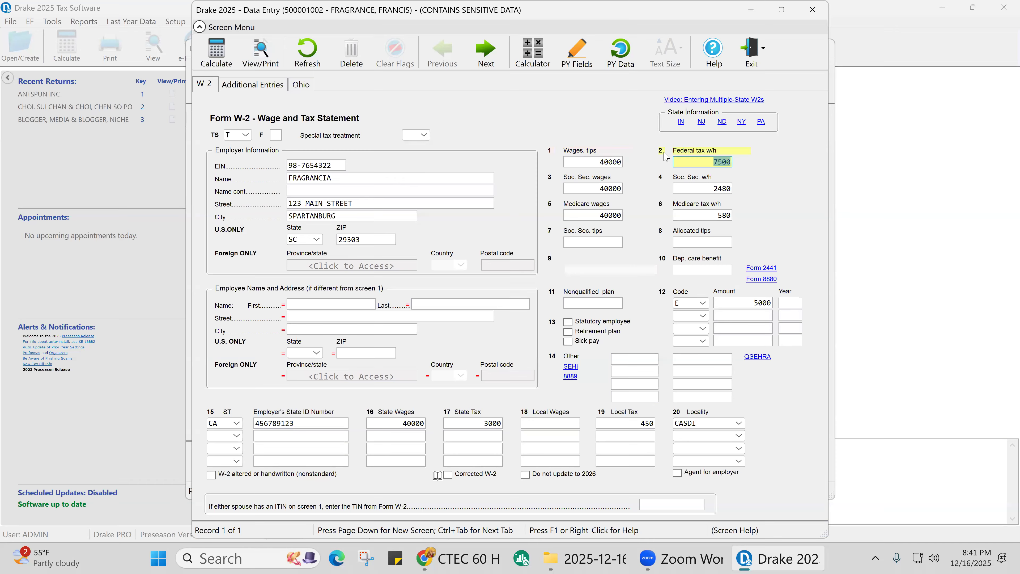
# Set the W-2 box 3 Social Security wages to 45000, check the related boxes, and leave the W-2 screen
pyautogui.click(595, 189)
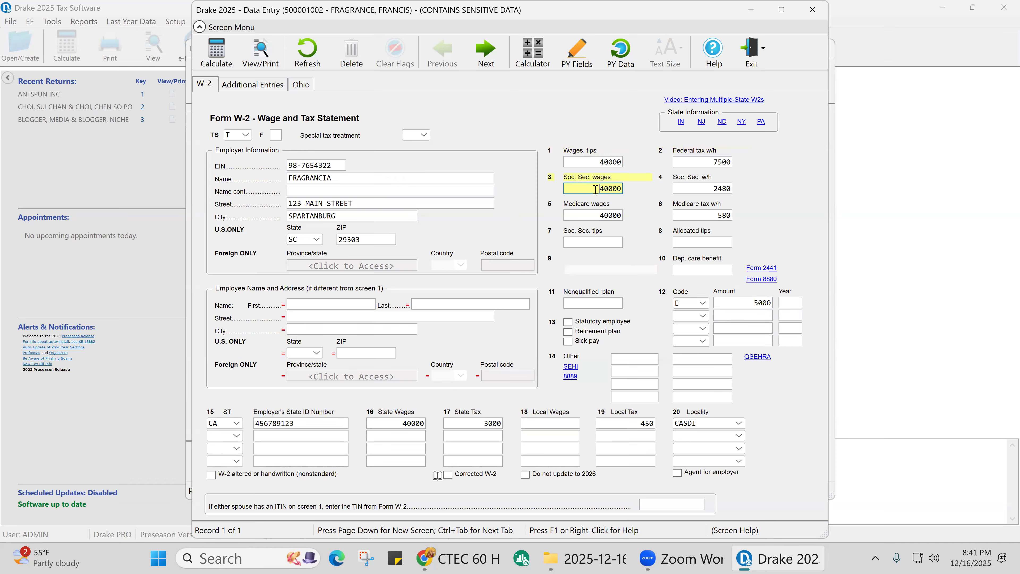
pyautogui.write('45000')
pyautogui.click(691, 186)
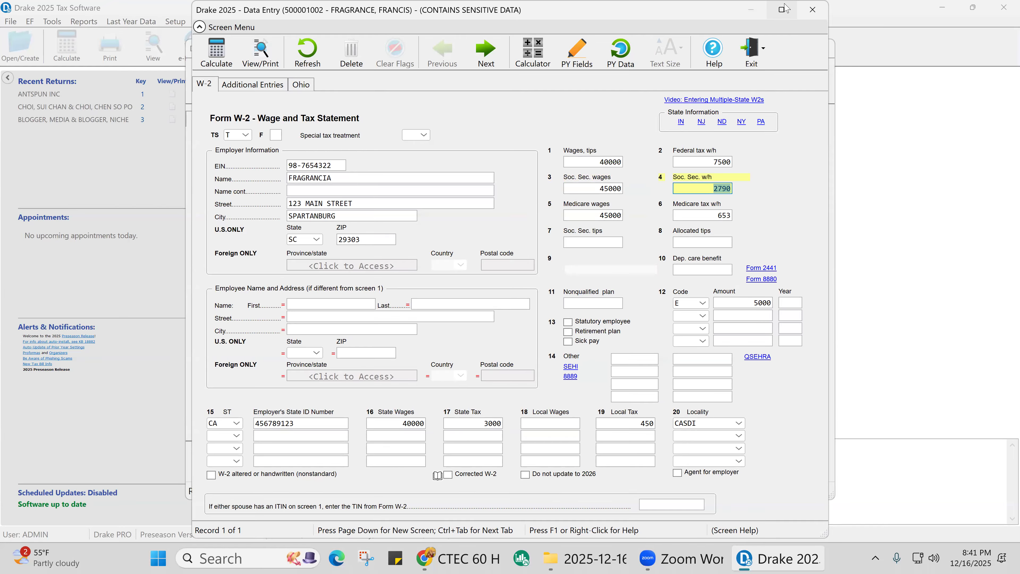
pyautogui.click(596, 162)
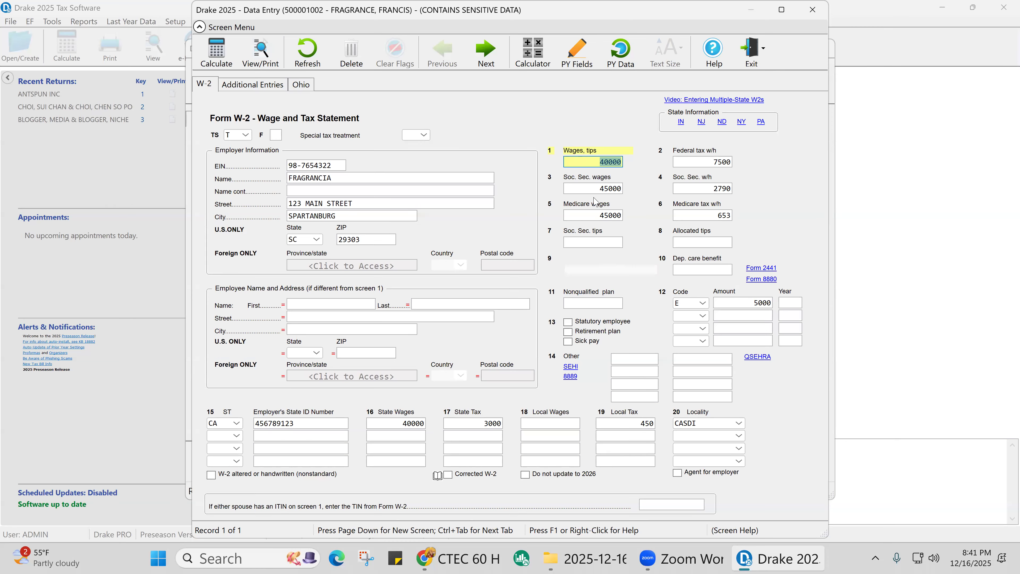
pyautogui.click(599, 189)
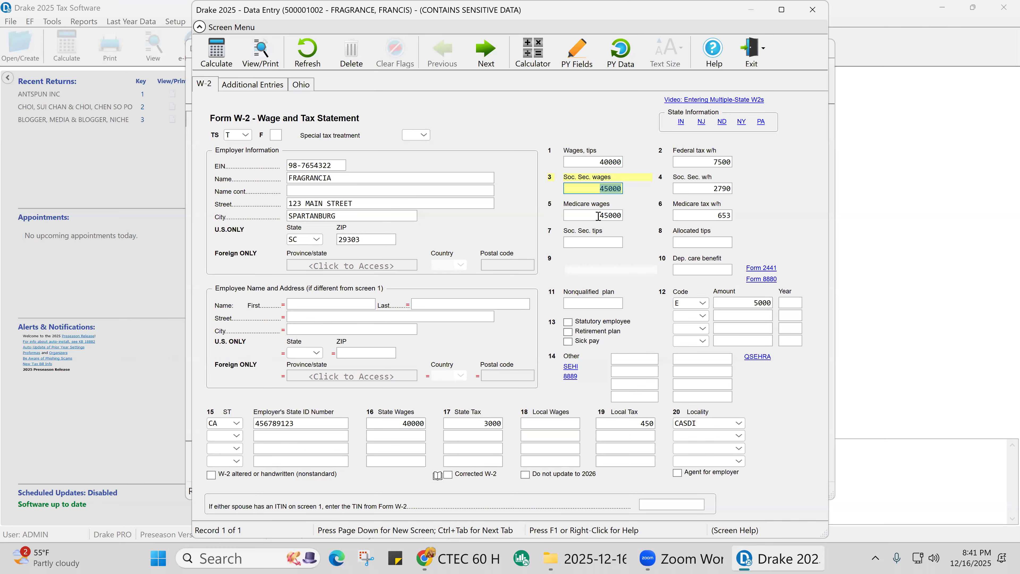
pyautogui.click(812, 9)
pyautogui.press('Escape')
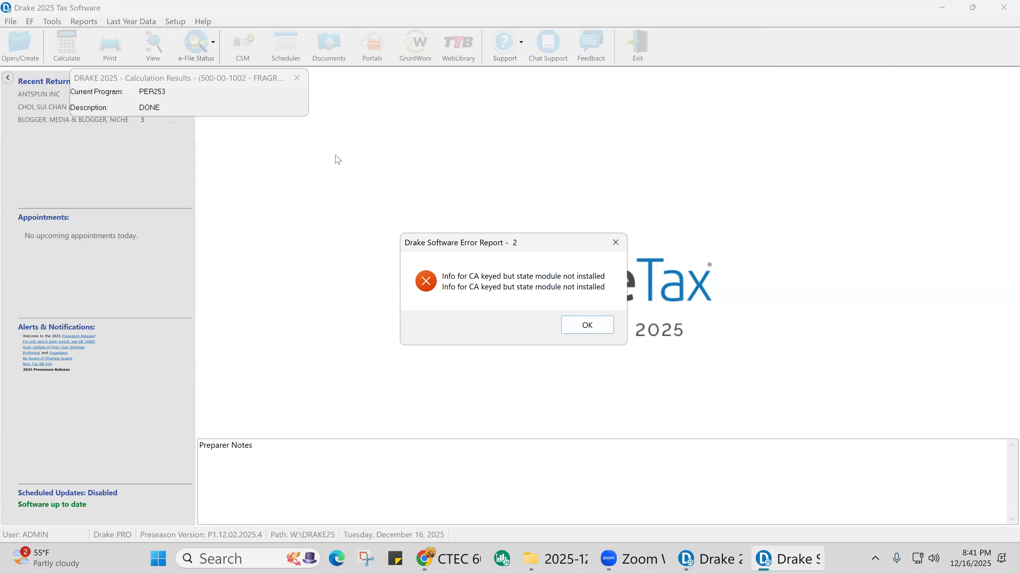
# View the recalculated return and review Form W-2 from the wage and withholding boxes to the state and local lines
pyautogui.click(587, 324)
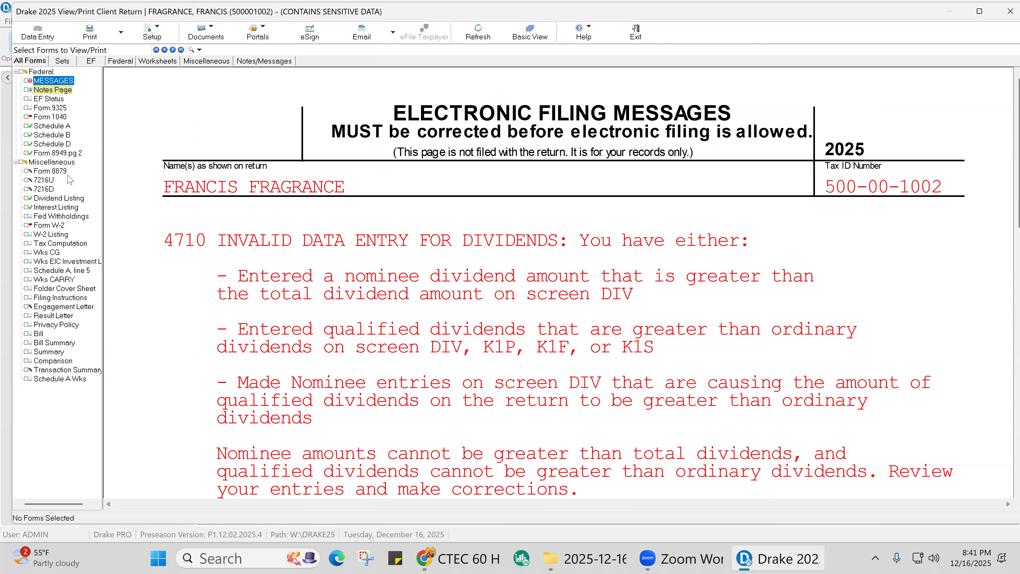
pyautogui.click(50, 116)
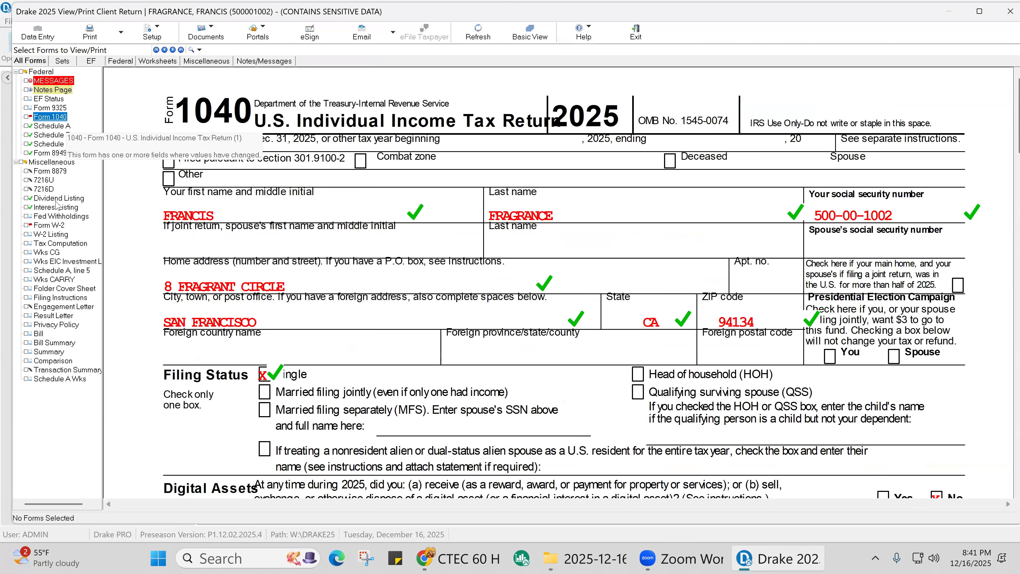
pyautogui.click(47, 226)
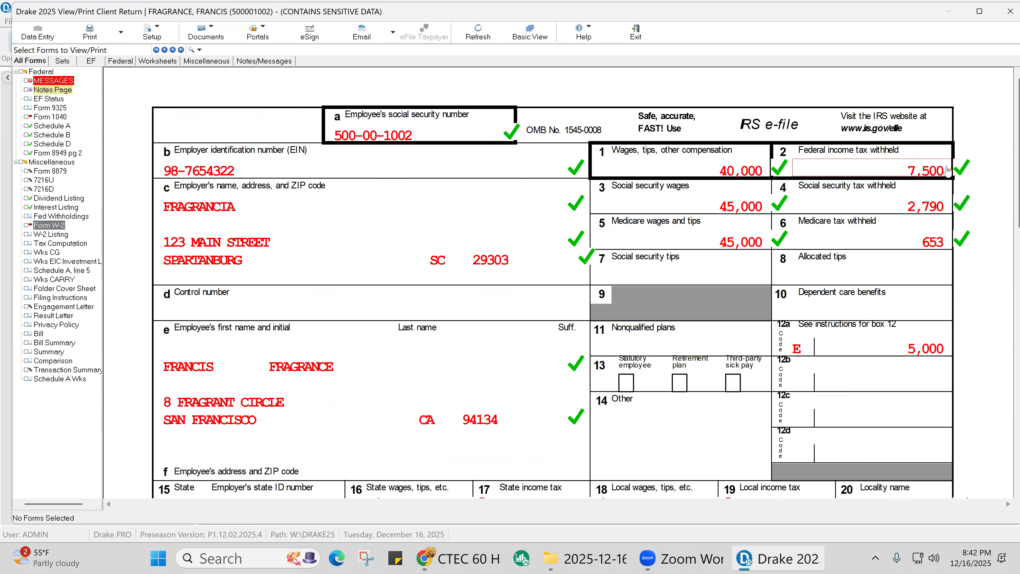
pyautogui.scroll(-3, 894, 224)
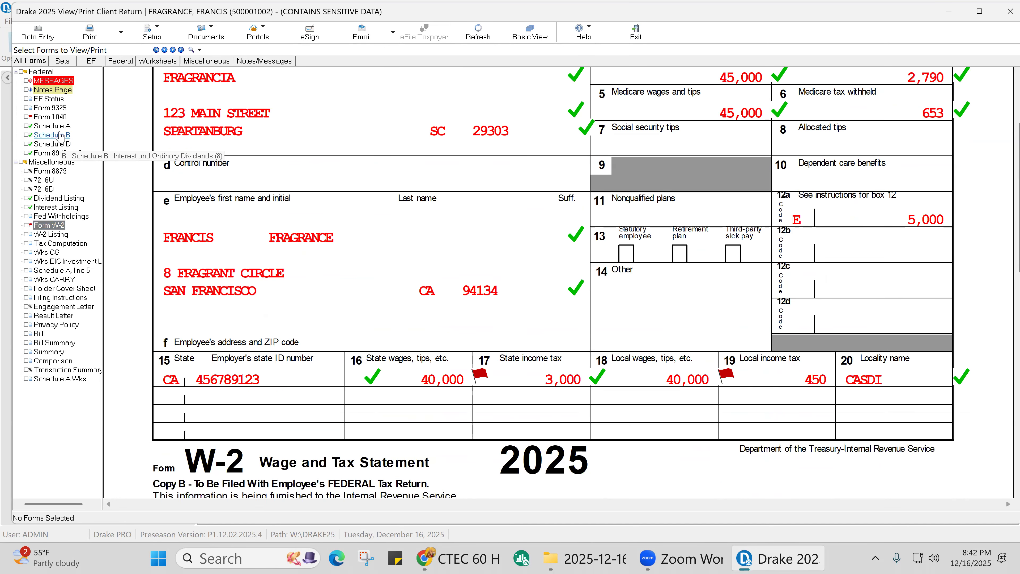
# Return to Form 1040 and mark the line 1a W-2 wage amount as verified
pyautogui.click(58, 120)
pyautogui.scroll(-8, 951, 352)
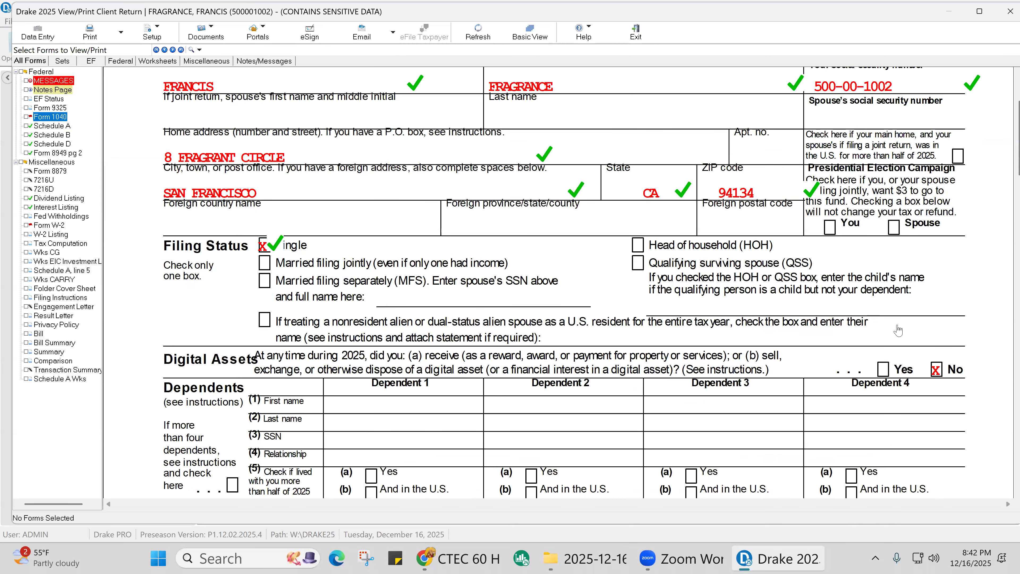
pyautogui.click(981, 268)
pyautogui.click(981, 268)
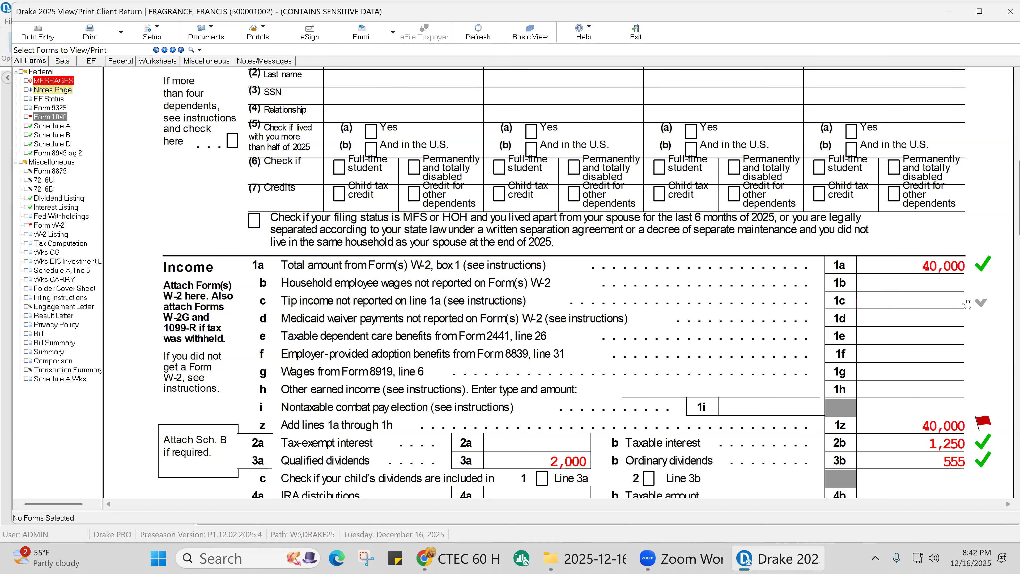
# Return to data entry, change the taxpayer's date of birth to an earlier year on the Name and Address screen, and close it
pyautogui.click(37, 34)
pyautogui.click(298, 146)
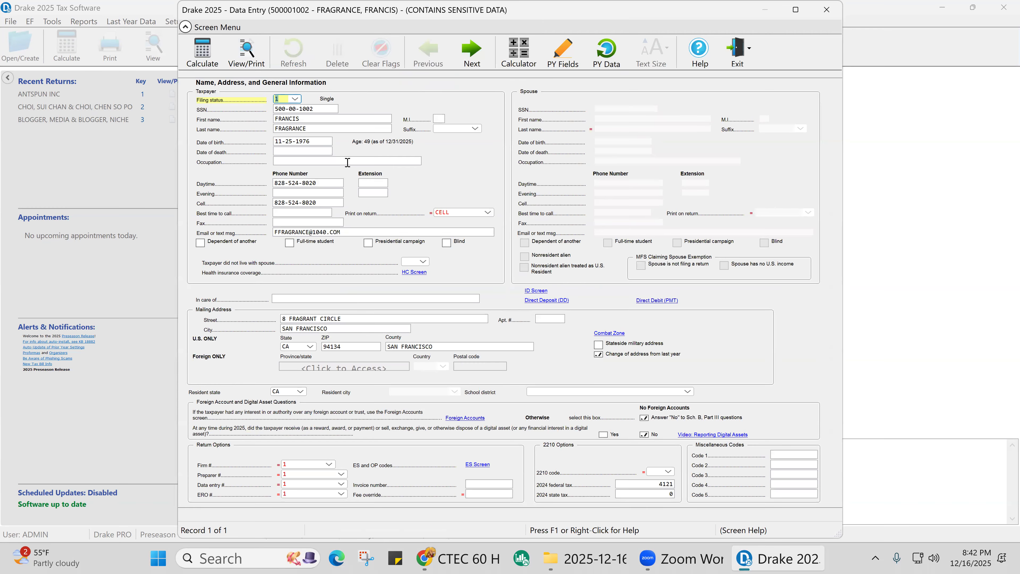
pyautogui.click(307, 141)
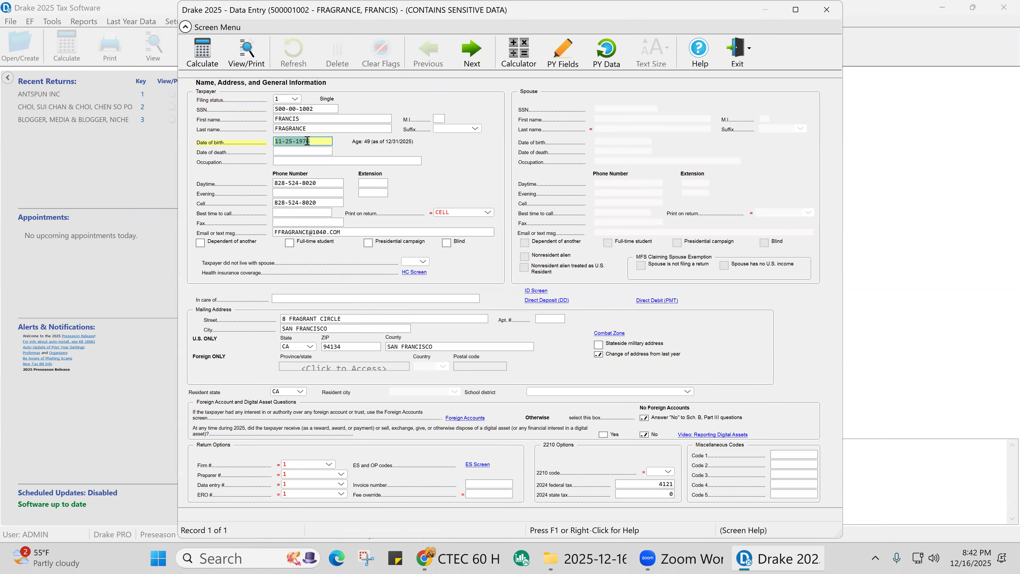
pyautogui.press('BackSpace')
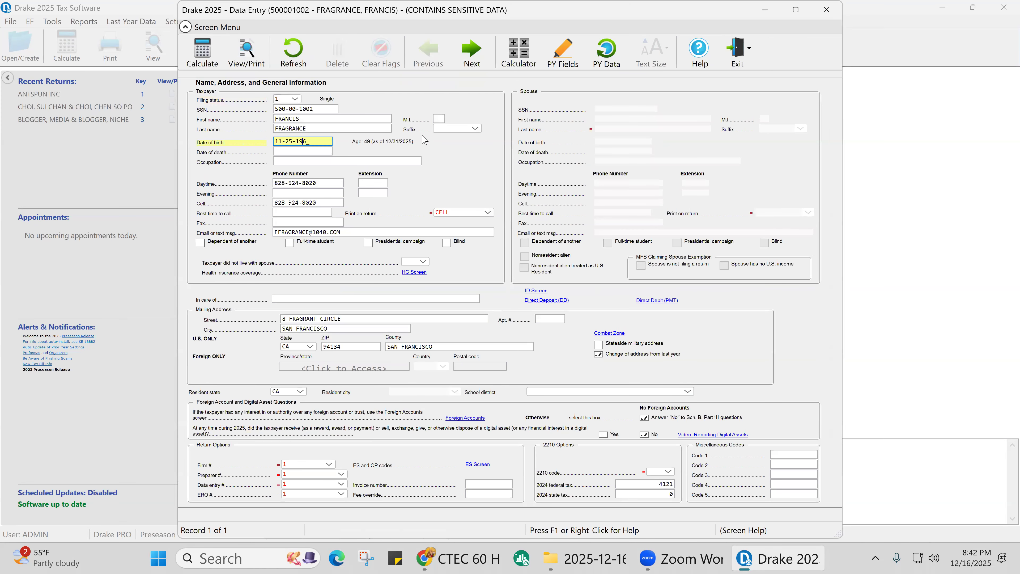
pyautogui.press('Tab')
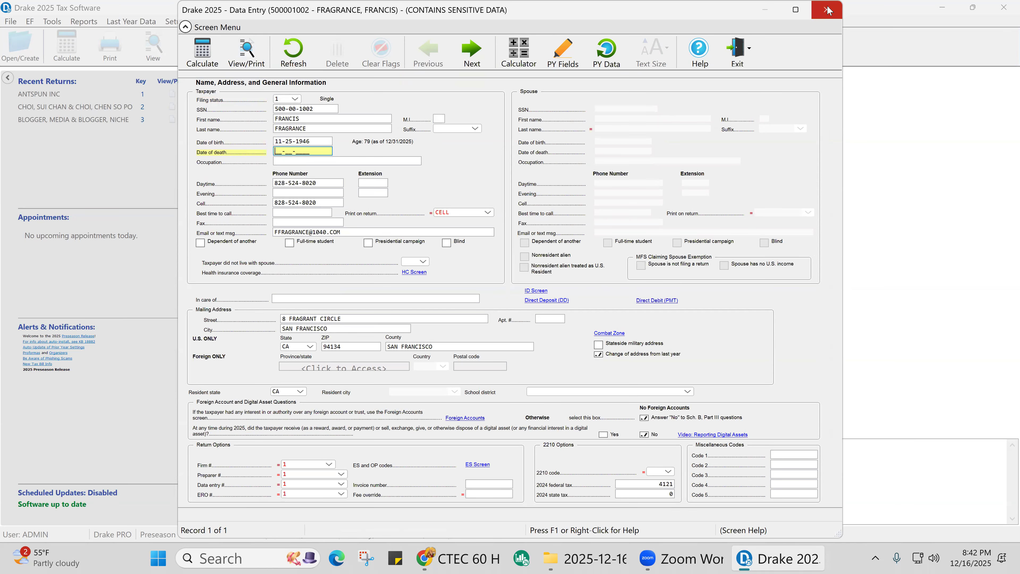
pyautogui.press('Escape')
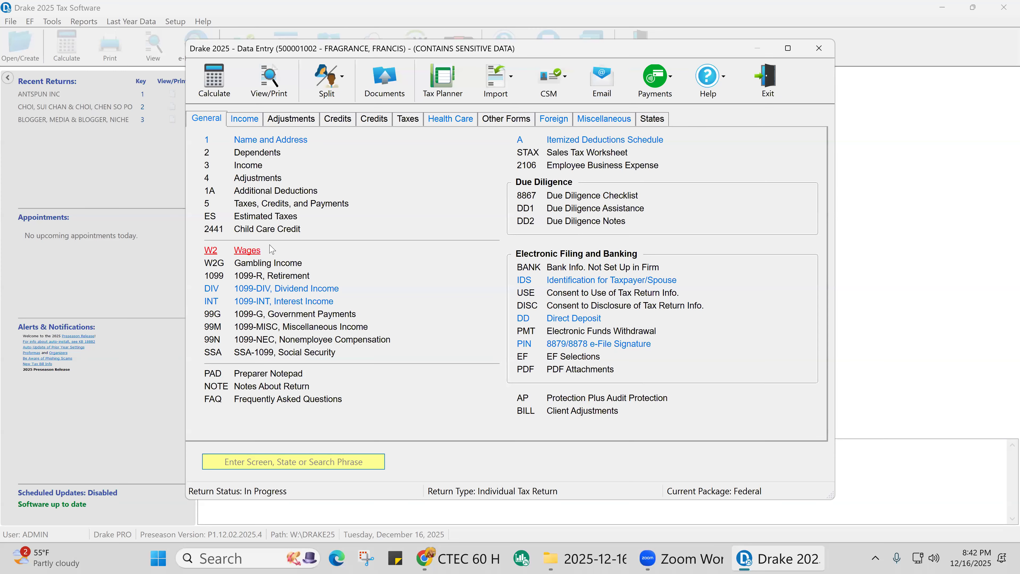
# Open a new 1099-R retirement entry, assign it to the taxpayer (T), and enter the payer's TIN
pyautogui.click(270, 278)
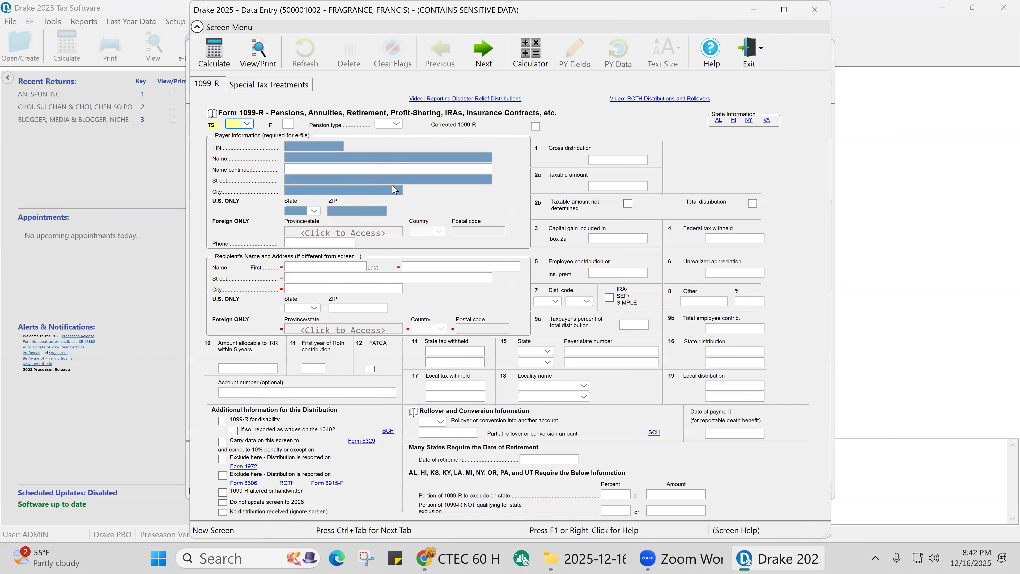
pyautogui.click(247, 124)
pyautogui.click(263, 140)
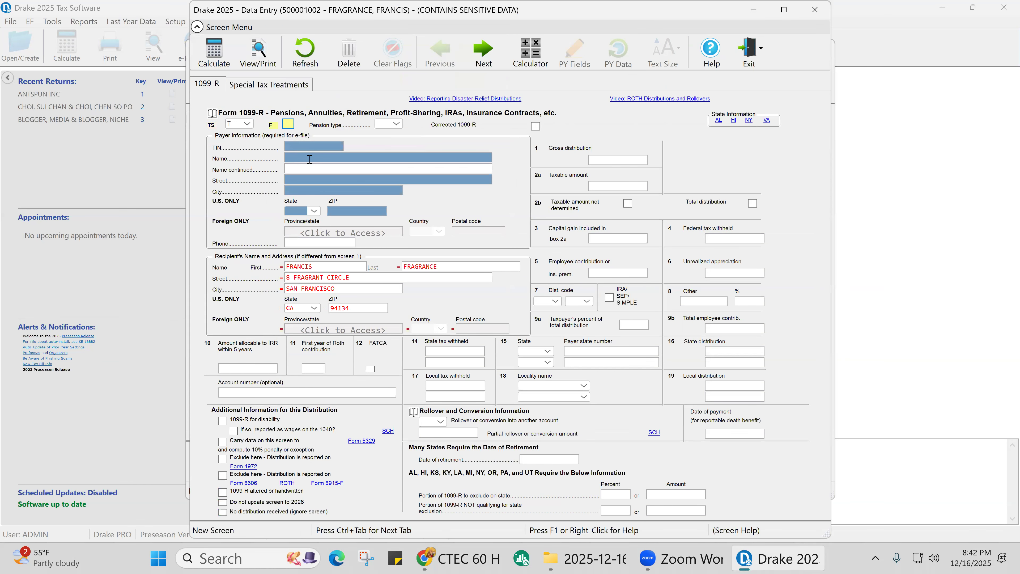
pyautogui.click(300, 147)
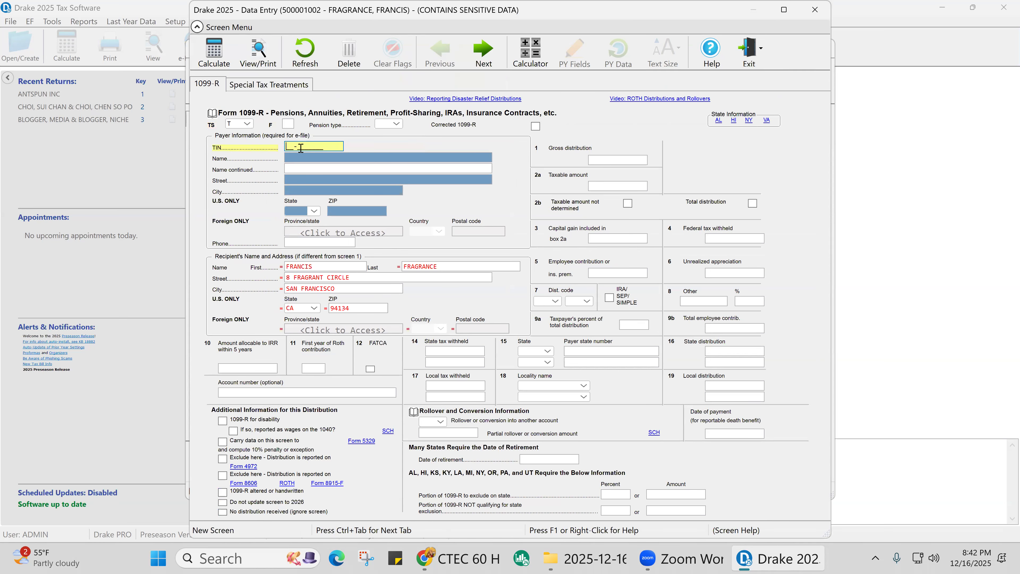
pyautogui.write('88-8888888')
pyautogui.press('Tab')
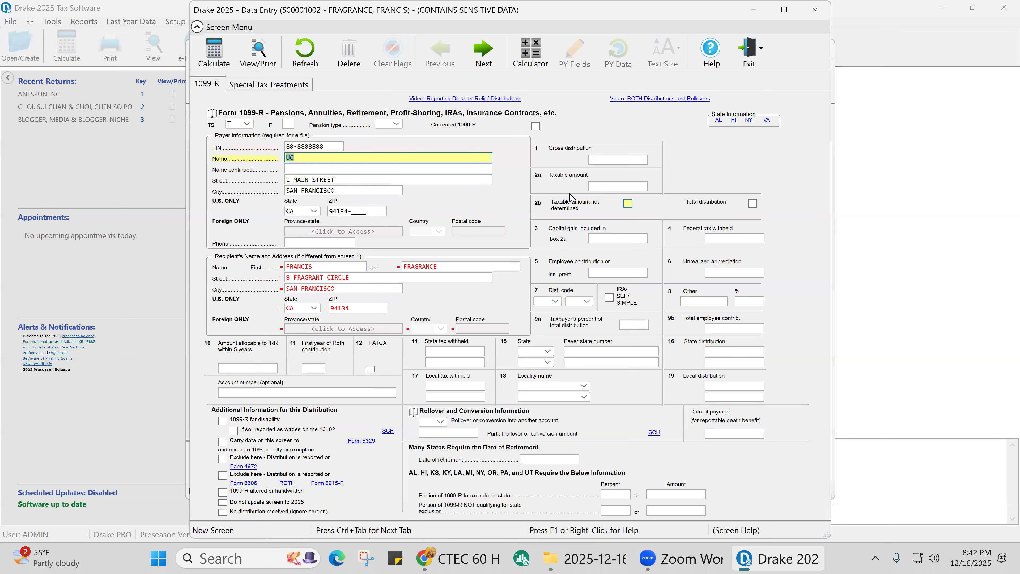
# Set the 1099-R gross distribution in box 1 and the taxable amount in box 2a to 10000
pyautogui.click(610, 159)
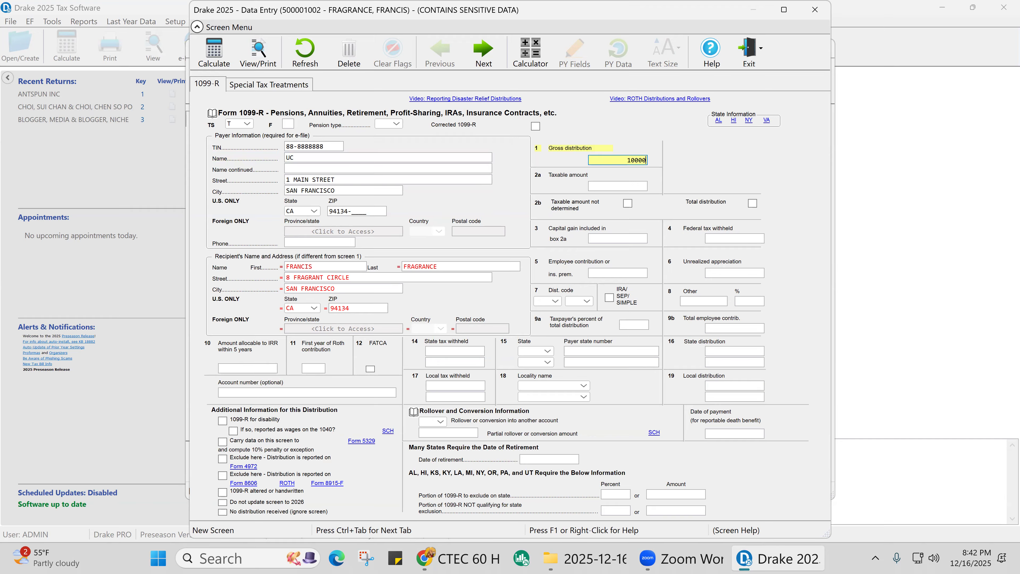
pyautogui.press('Tab')
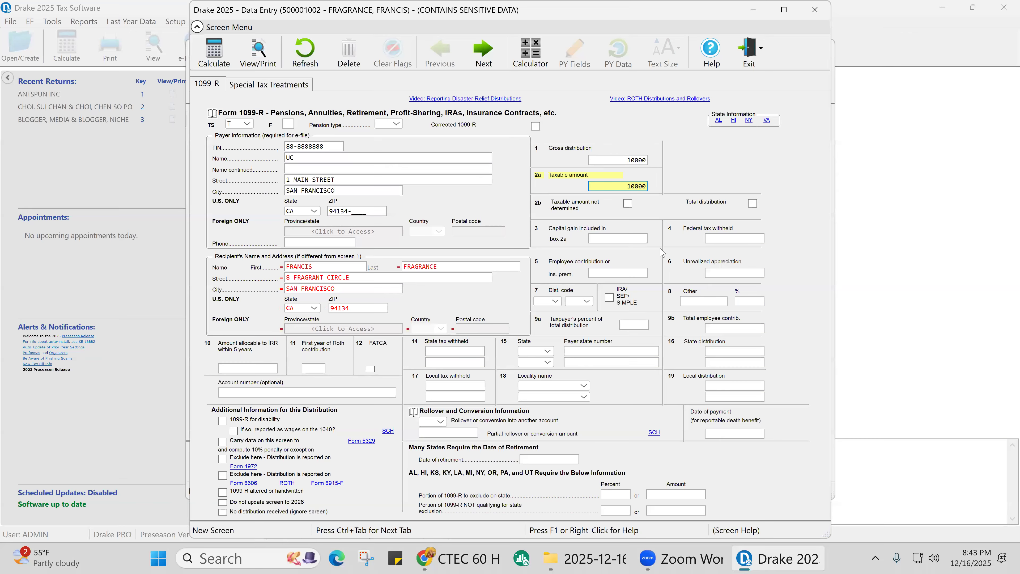
pyautogui.click(621, 240)
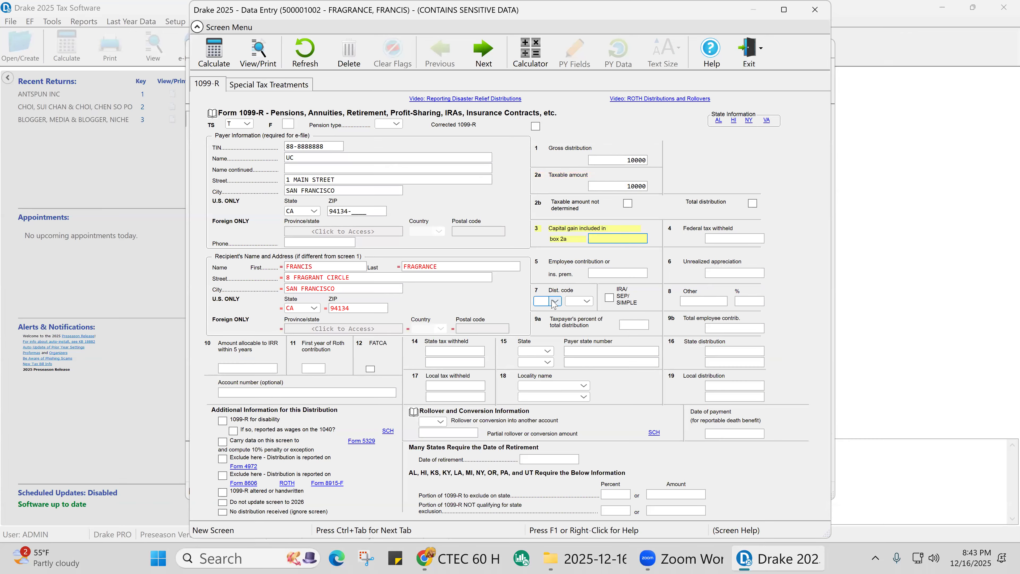
# Set the 1099-R distribution code to 7 (Normal distribution) and the box 15 state to CA, and close the screen
pyautogui.click(555, 302)
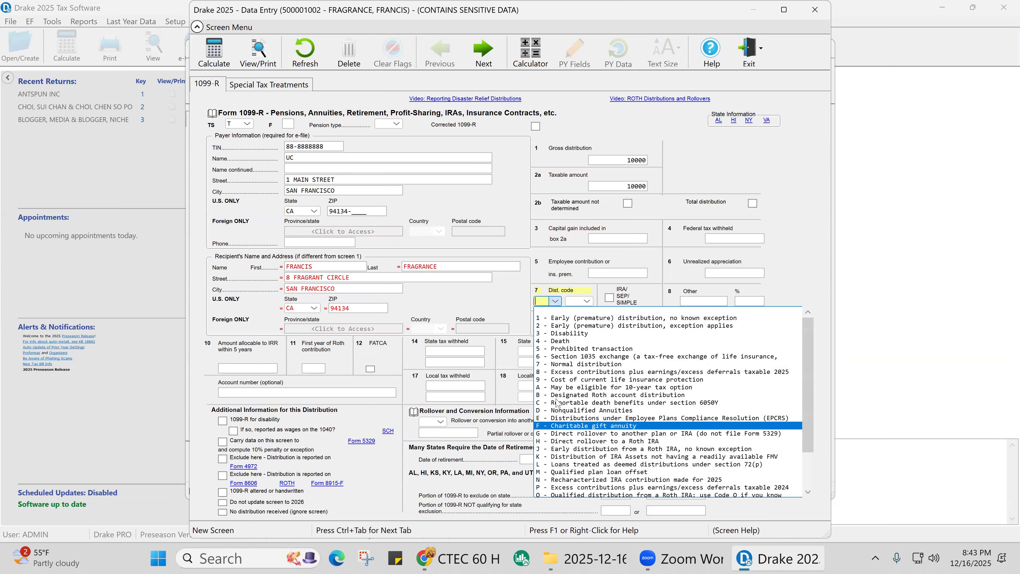
pyautogui.click(572, 366)
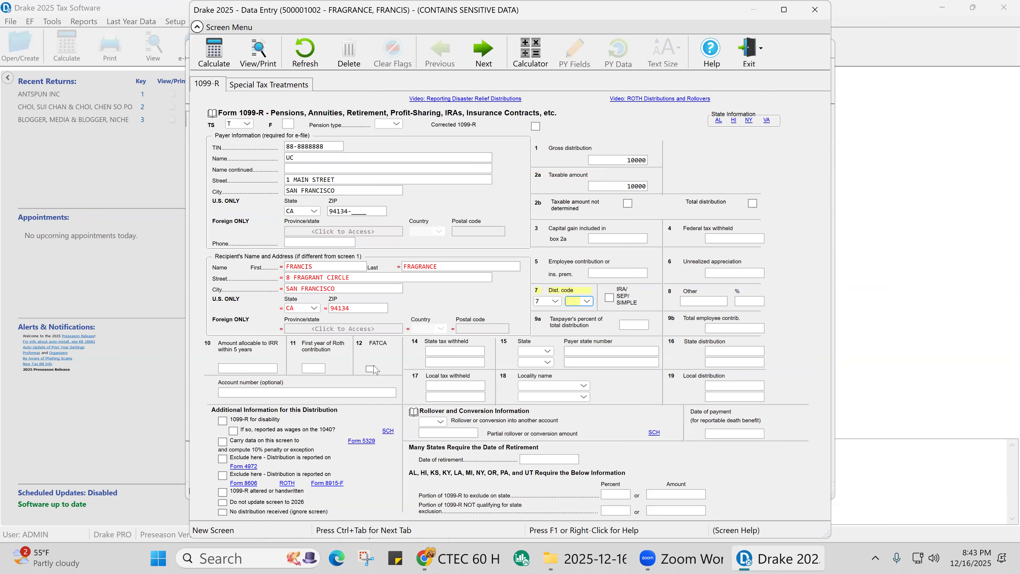
pyautogui.click(548, 351)
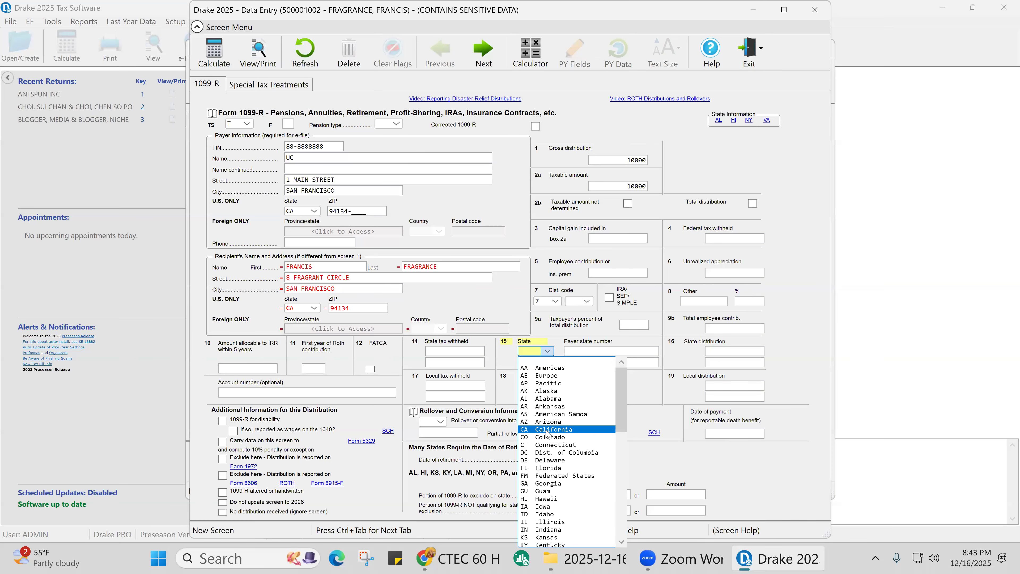
pyautogui.click(598, 350)
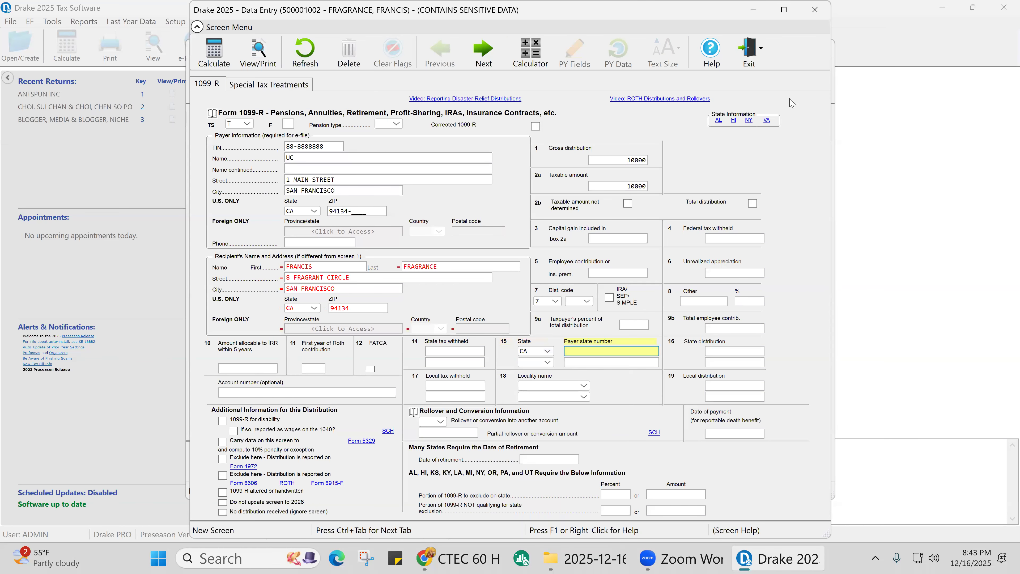
pyautogui.click(817, 8)
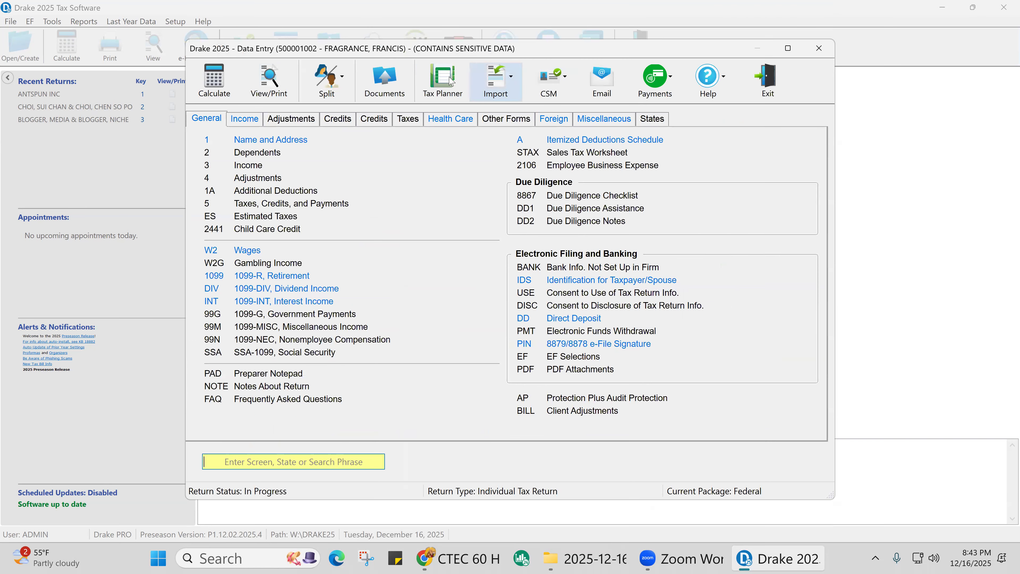
# Recalculate the return, review the first two pages of Form 1040-SR, and mark the line 5b taxable pension amount as verified
pyautogui.click(274, 89)
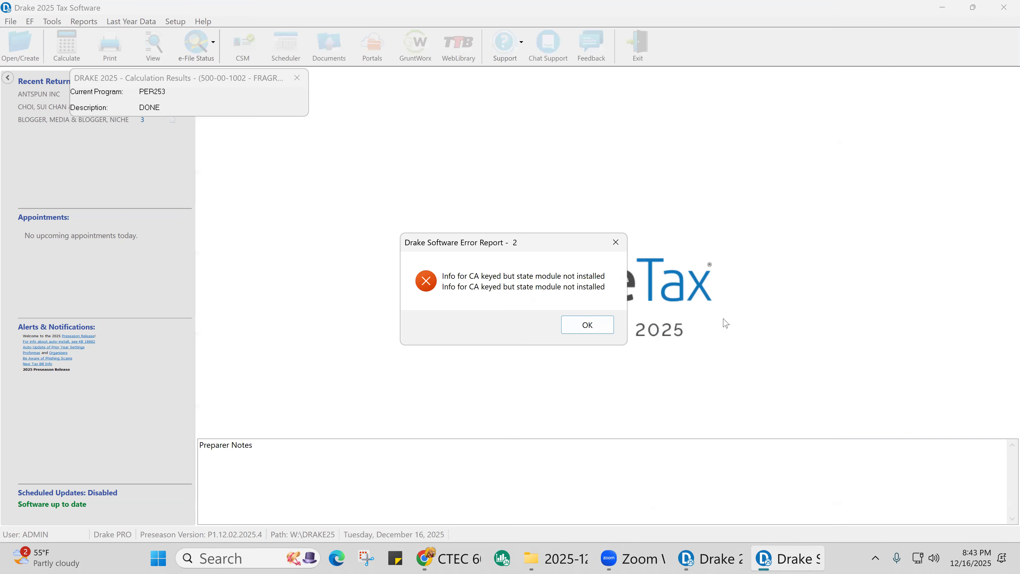
pyautogui.click(587, 325)
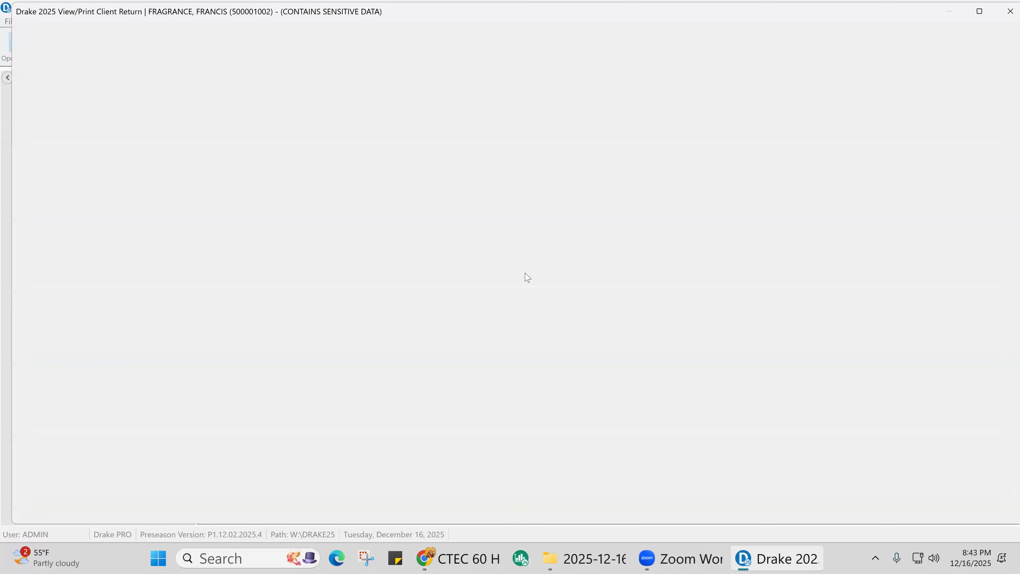
pyautogui.click(56, 116)
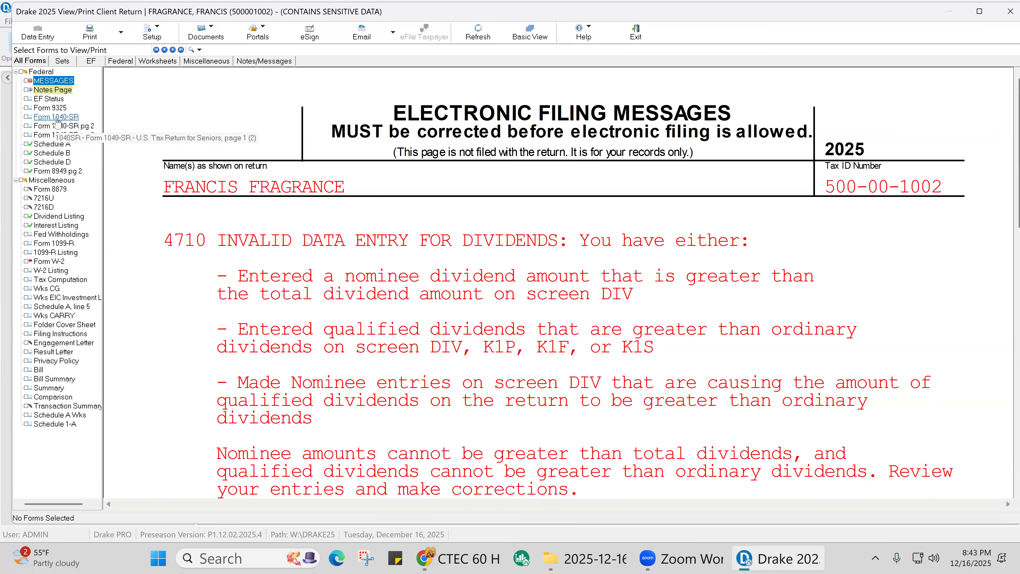
pyautogui.scroll(-10, 604, 269)
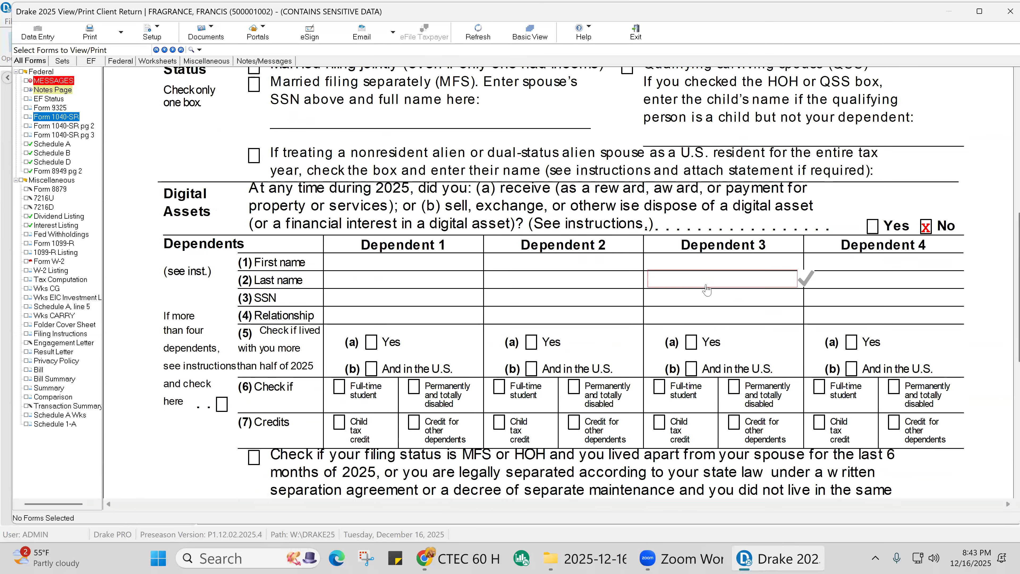
pyautogui.scroll(-5, 711, 299)
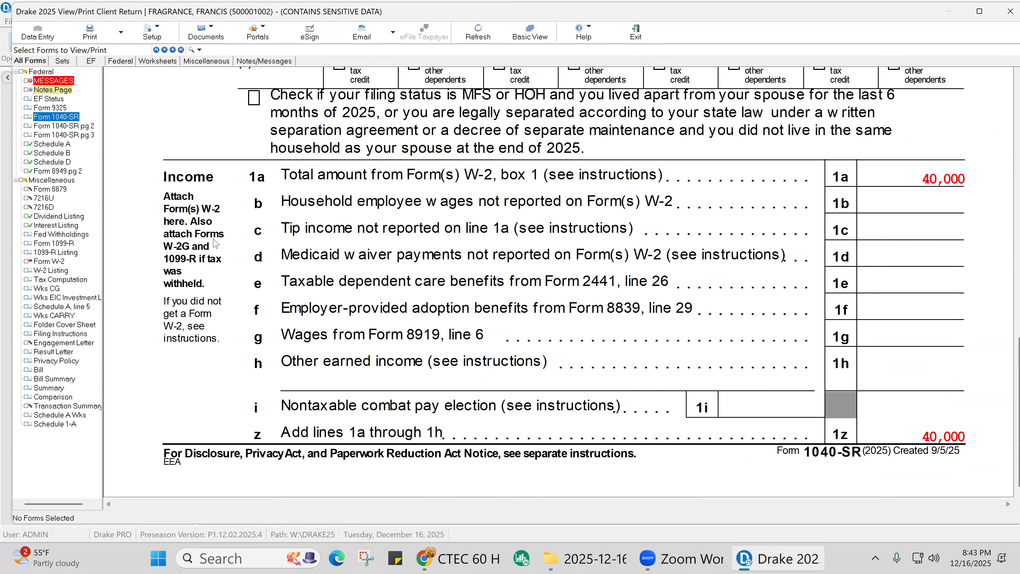
pyautogui.click(63, 126)
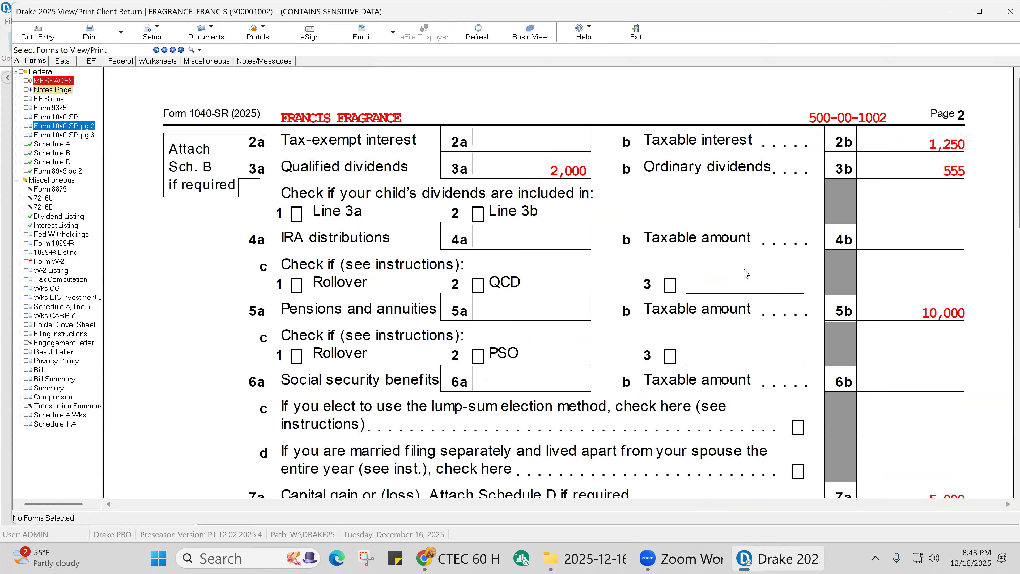
pyautogui.click(961, 315)
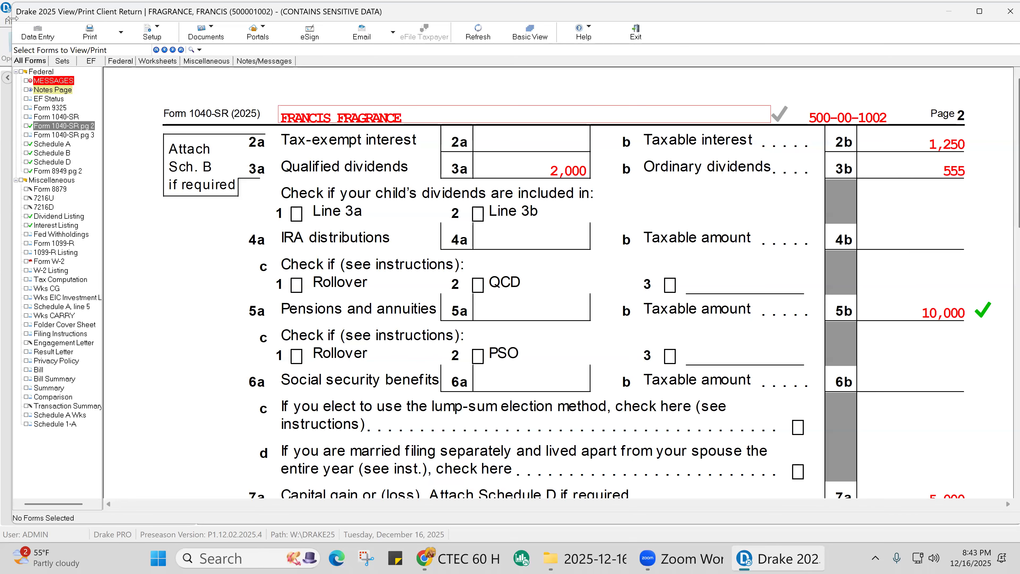
# Return to data entry, change the taxpayer's birth year on the Name and Address screen, and close the screen
pyautogui.click(38, 32)
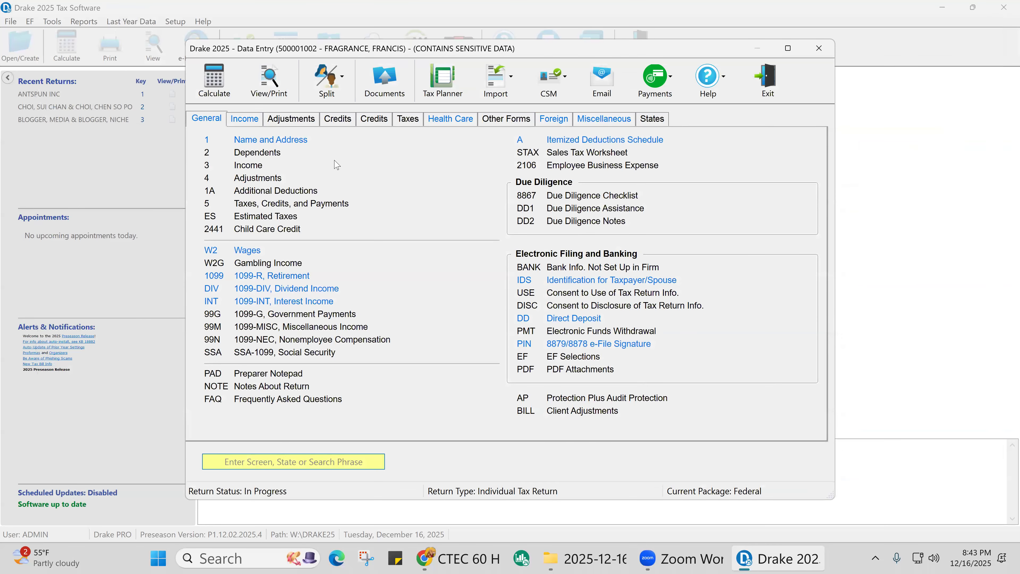
pyautogui.click(284, 144)
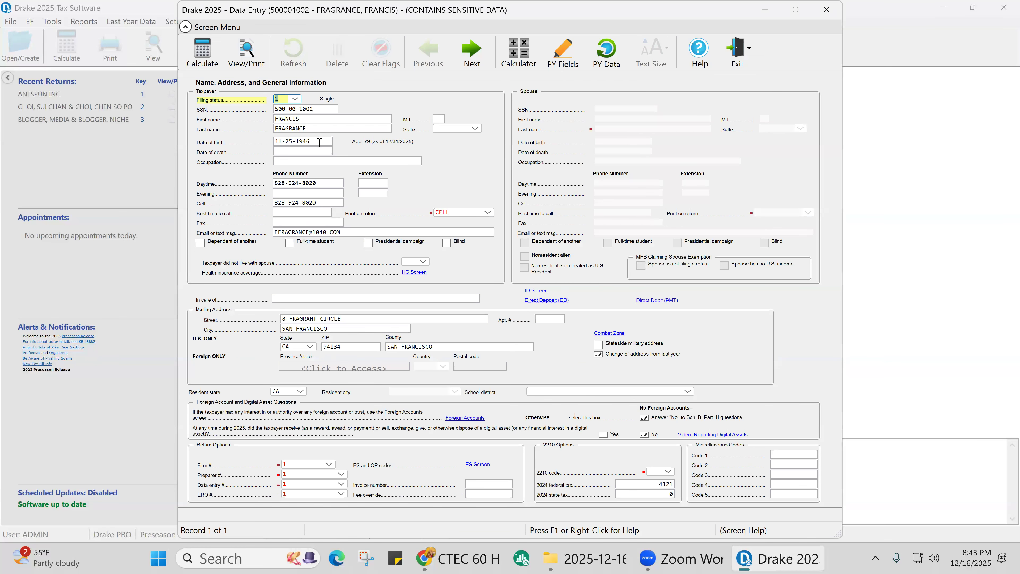
pyautogui.click(304, 141)
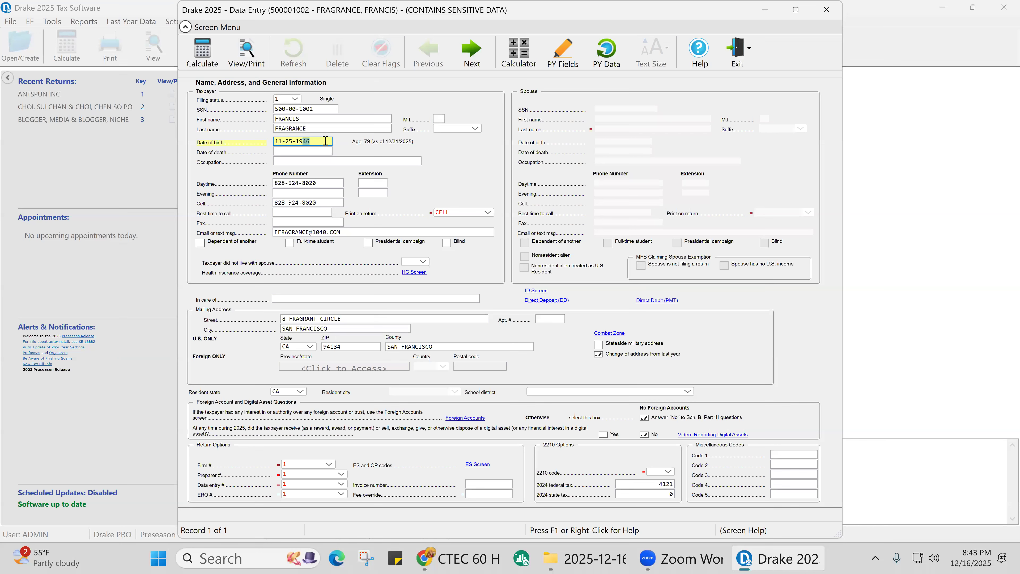
pyautogui.write('79')
pyautogui.press('Tab')
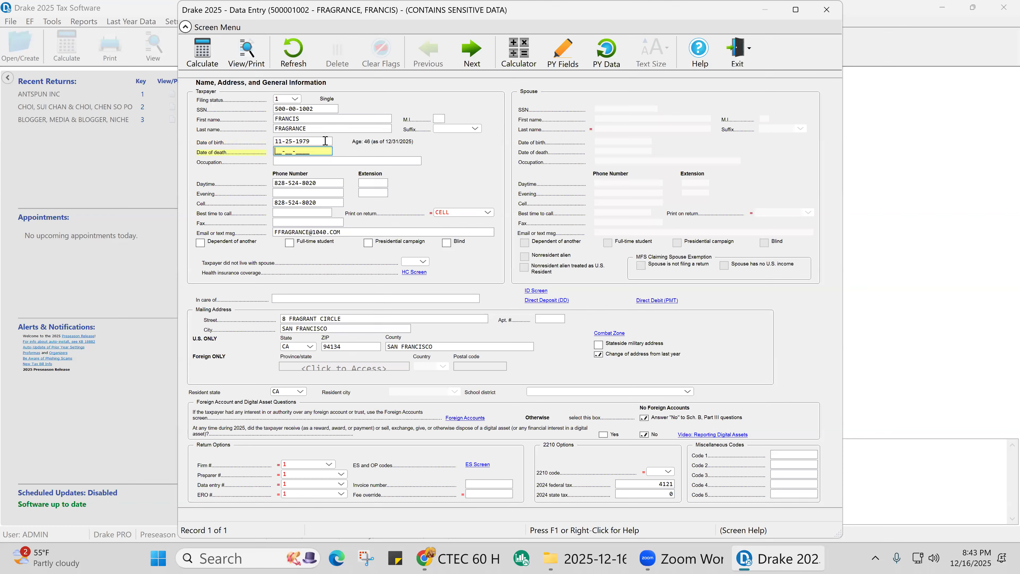
pyautogui.click(826, 9)
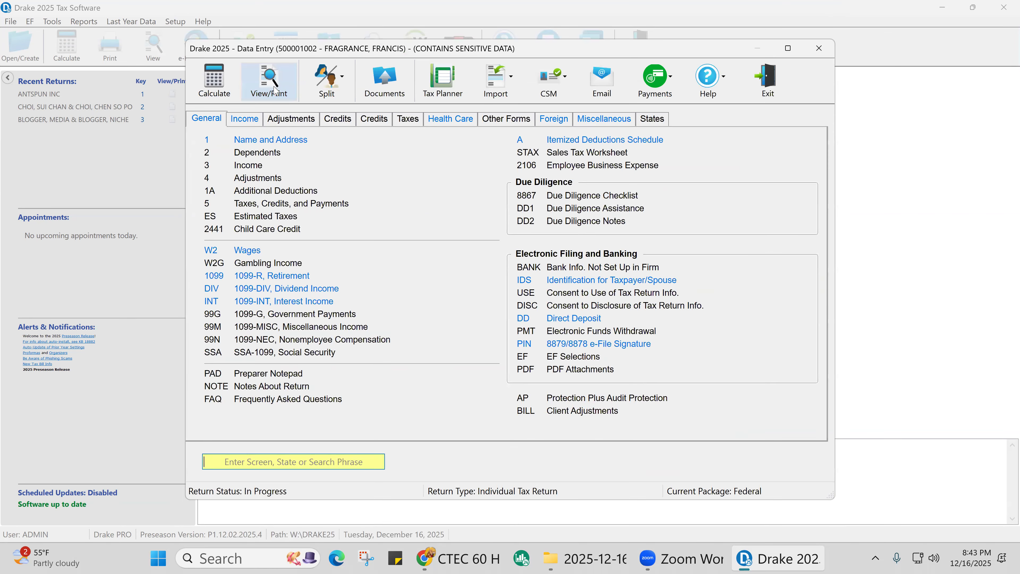
# Recalculate the return, review the income and tax lines on Form 1040, and mark the line 5b taxable pension amount as verified
pyautogui.click(275, 90)
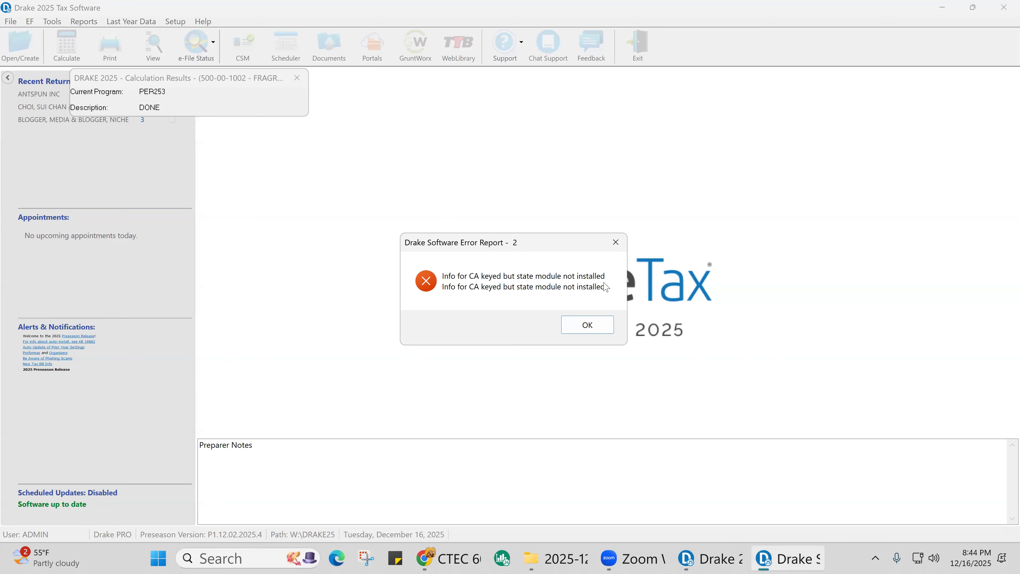
pyautogui.click(586, 324)
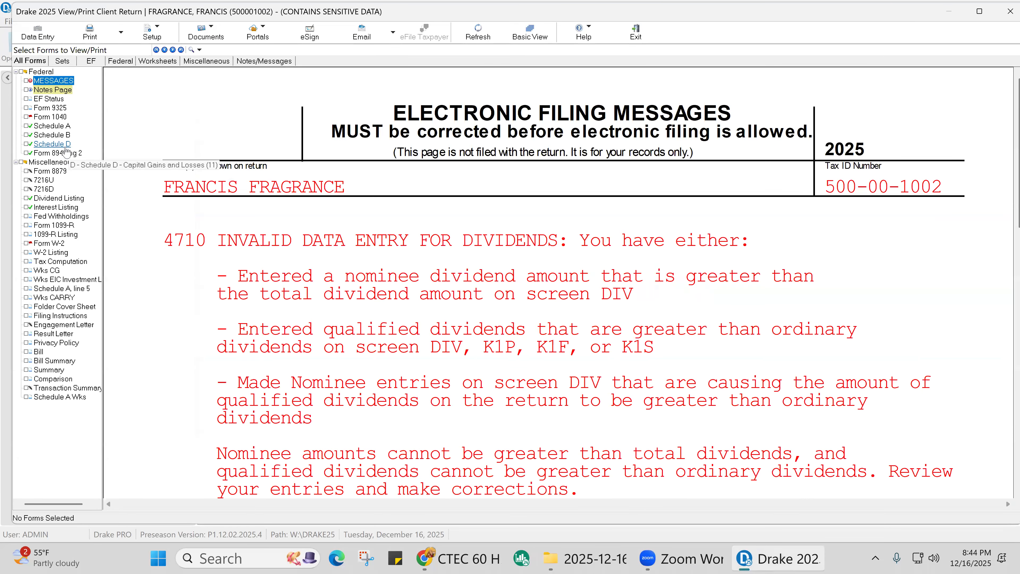
pyautogui.click(50, 117)
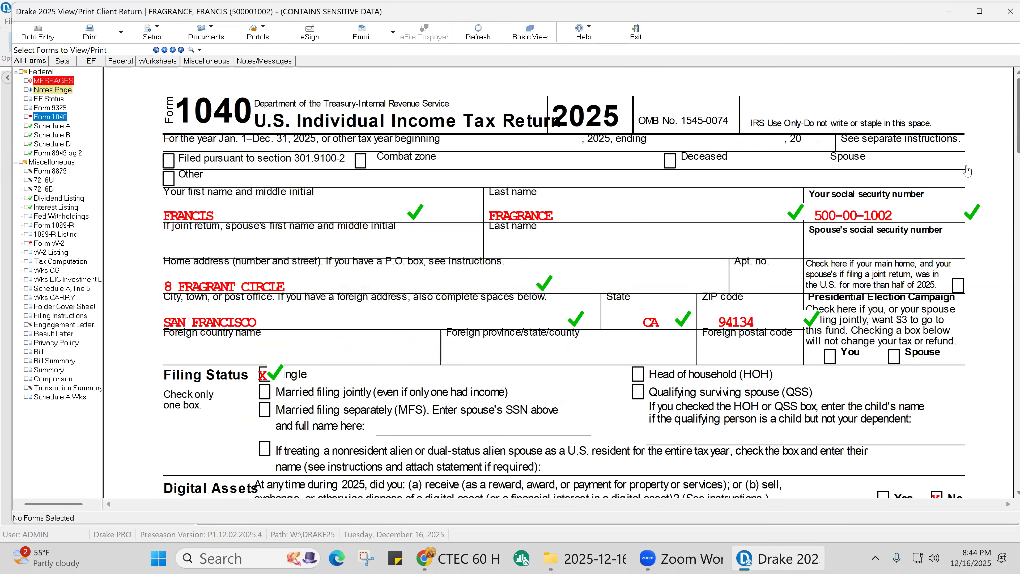
pyautogui.scroll(-6, 899, 259)
pyautogui.scroll(-17, 899, 260)
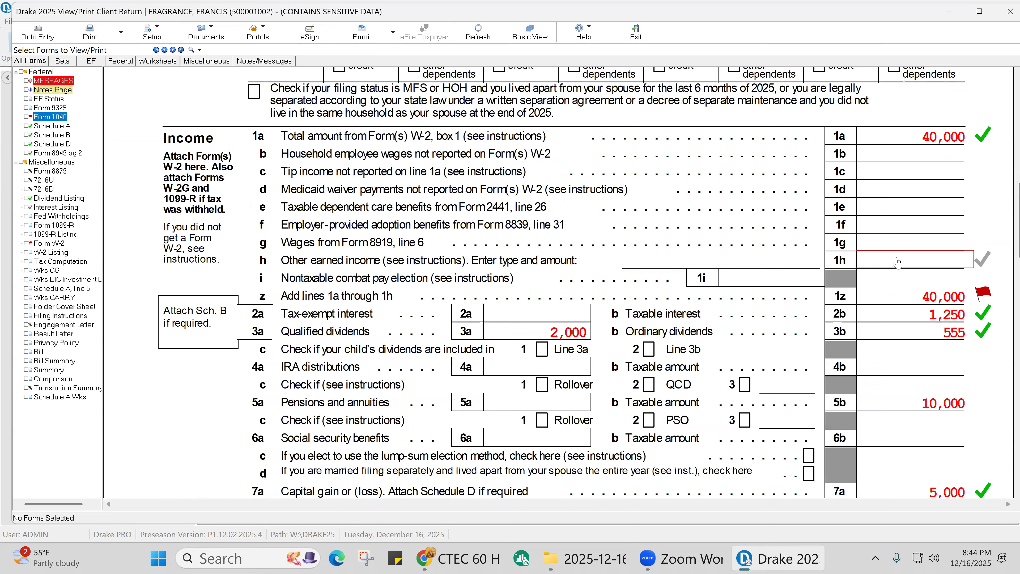
pyautogui.scroll(-3, 898, 265)
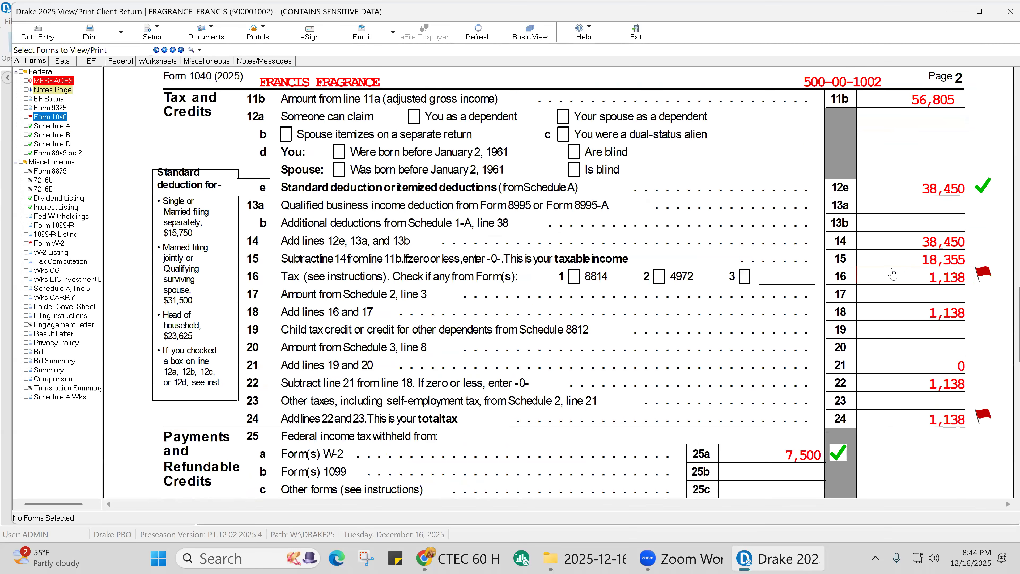
pyautogui.scroll(9, 683, 281)
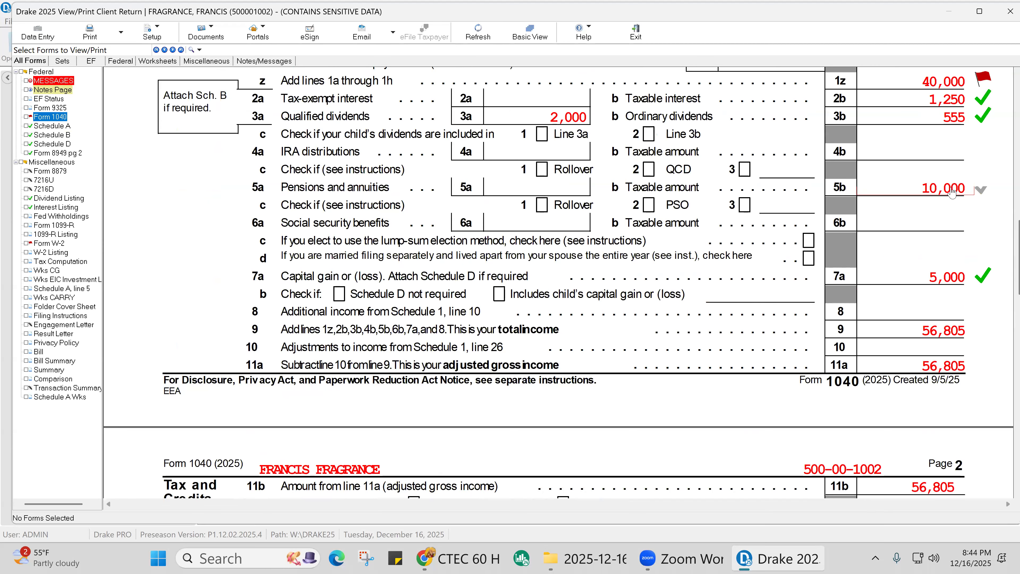
pyautogui.scroll(-3, 888, 258)
pyautogui.scroll(-7, 887, 257)
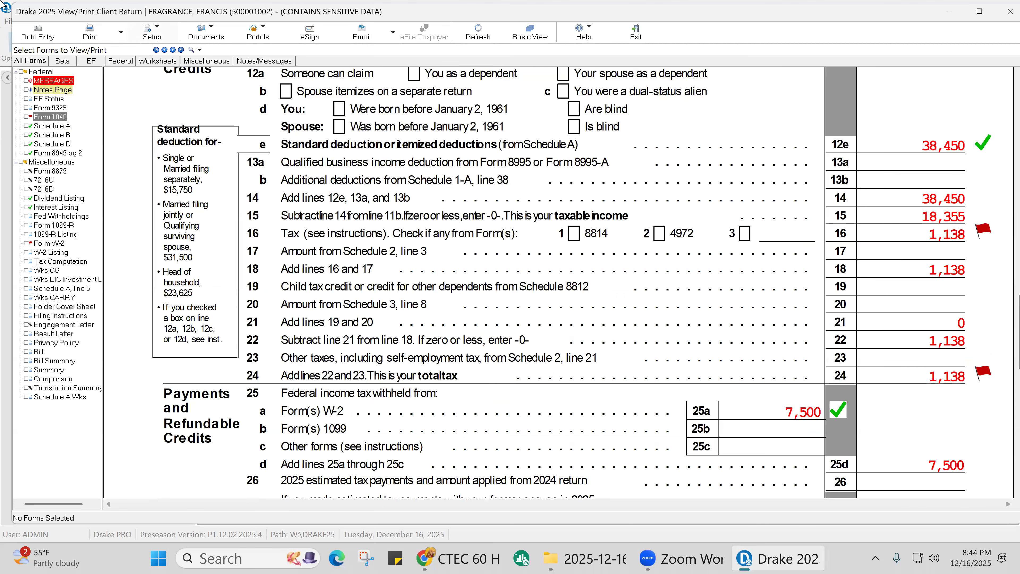
# Change the existing 1099-R's distribution code to 1 (Early (premature) distribution, no known exception) and close the screen
pyautogui.click(35, 36)
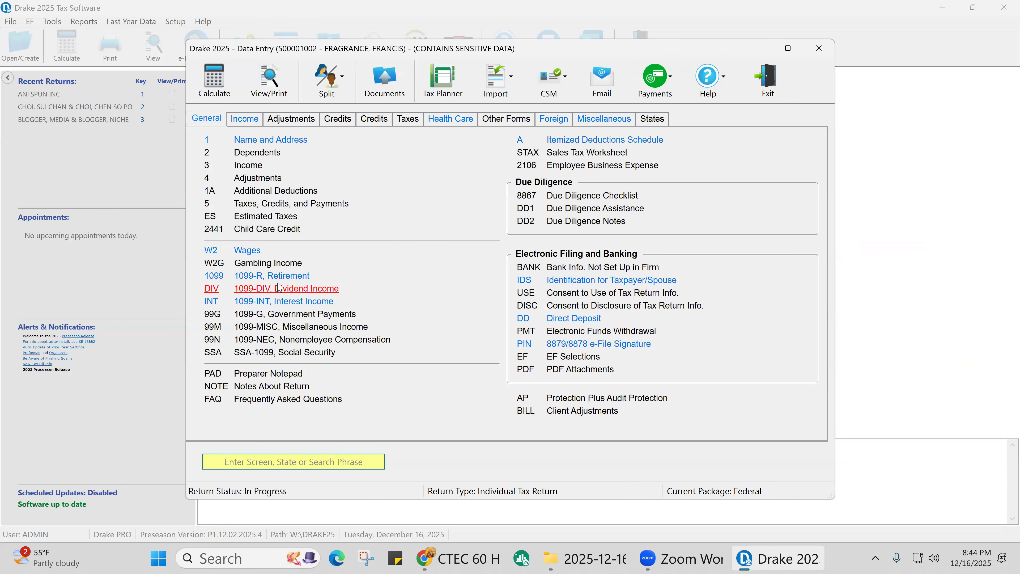
pyautogui.click(281, 277)
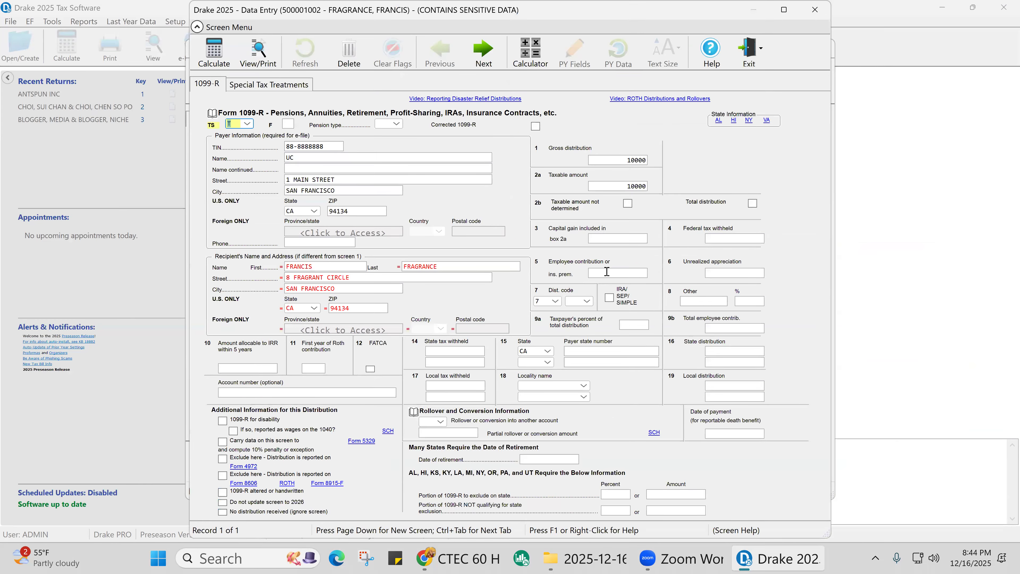
pyautogui.click(555, 301)
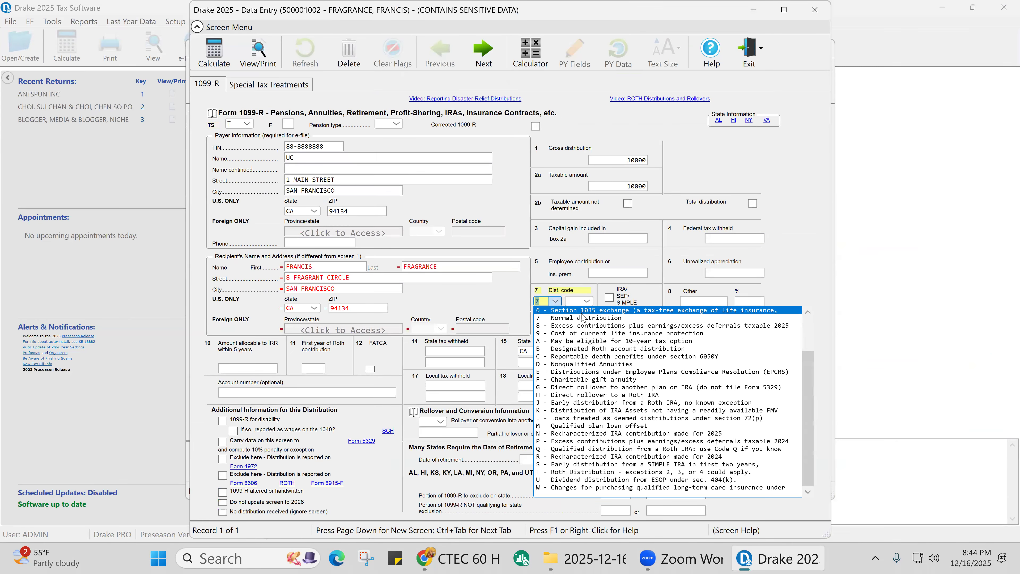
pyautogui.scroll(2, 583, 320)
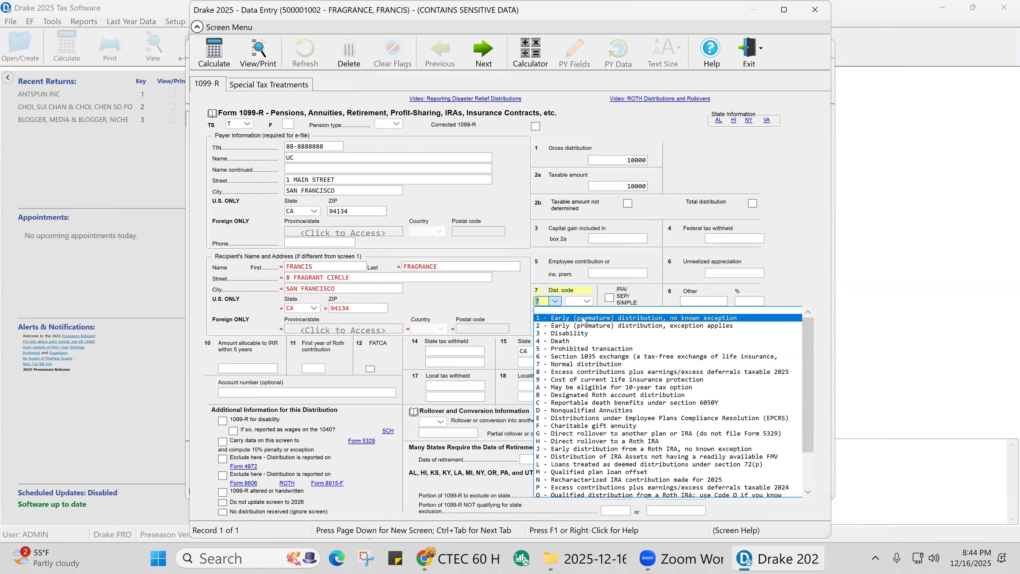
pyautogui.click(583, 318)
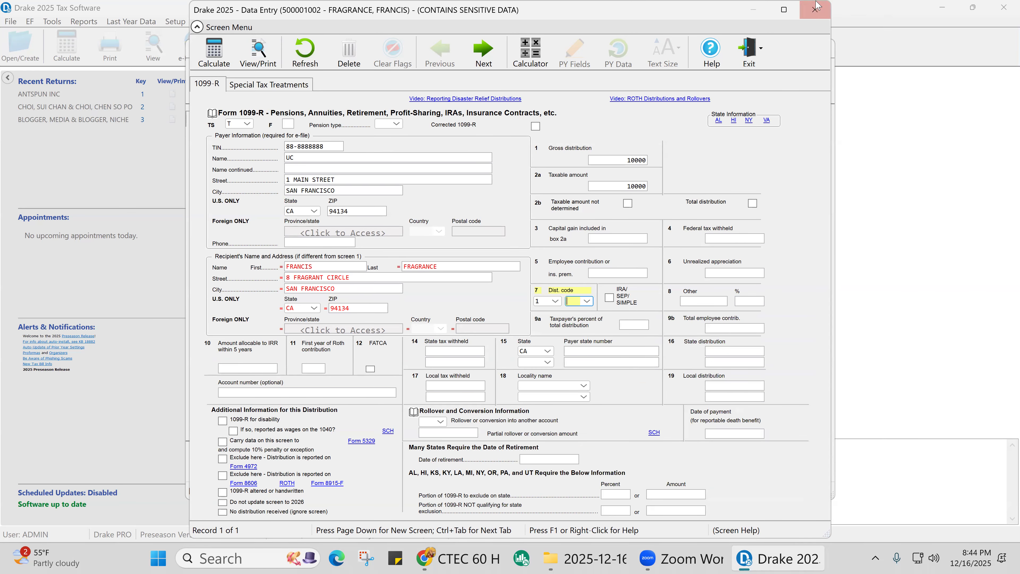
pyautogui.click(815, 9)
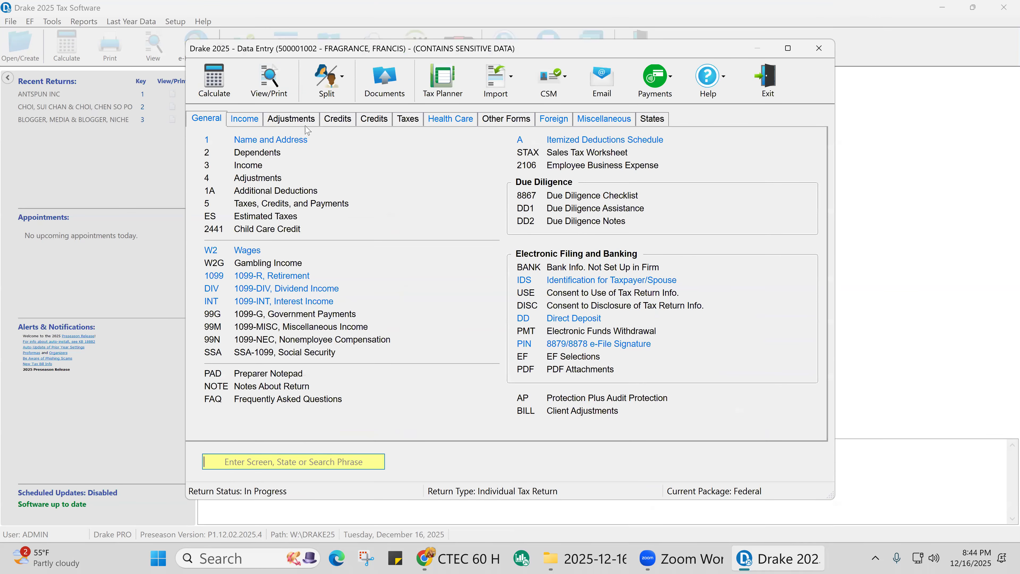
# Recalculate the return, review Form 1040 through page 2, and mark the line 23 other taxes amount as verified
pyautogui.click(267, 85)
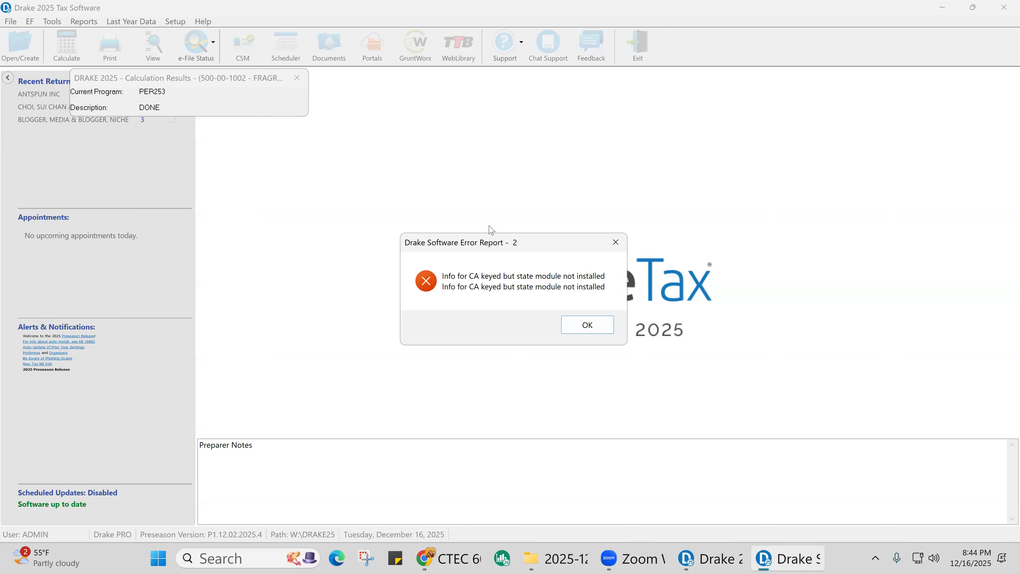
pyautogui.click(584, 327)
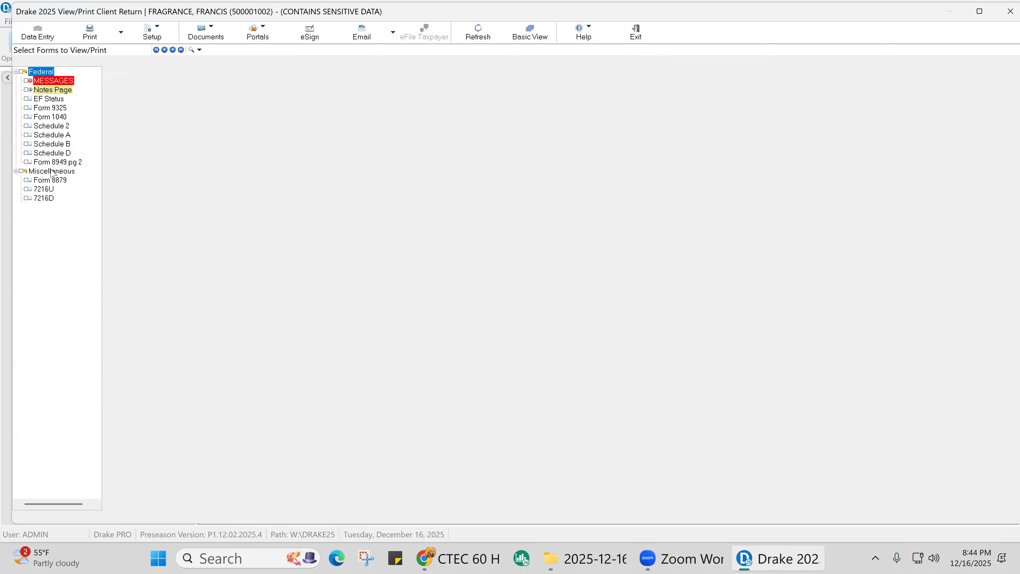
pyautogui.click(50, 117)
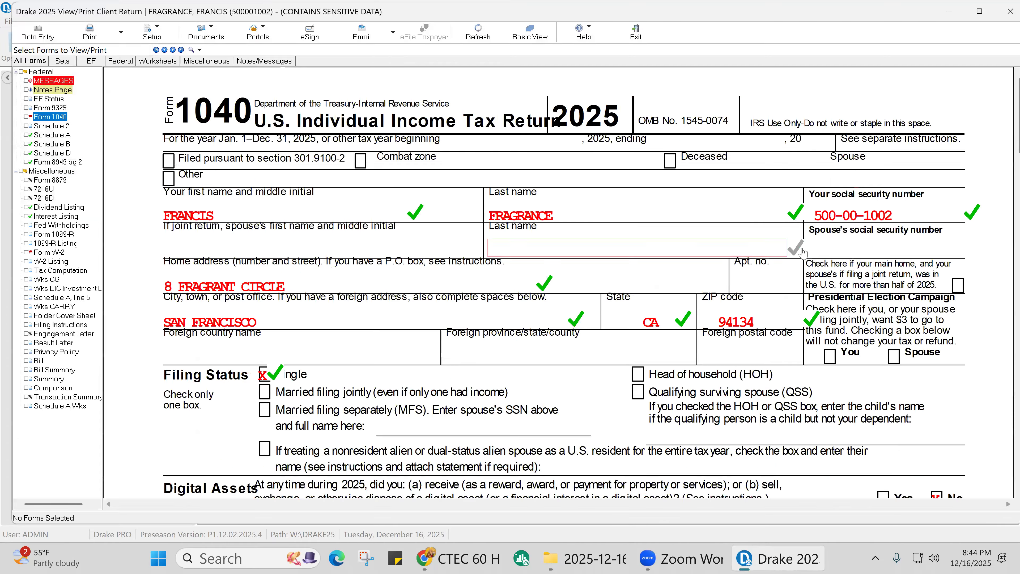
pyautogui.scroll(-5, 850, 263)
pyautogui.scroll(-15, 850, 263)
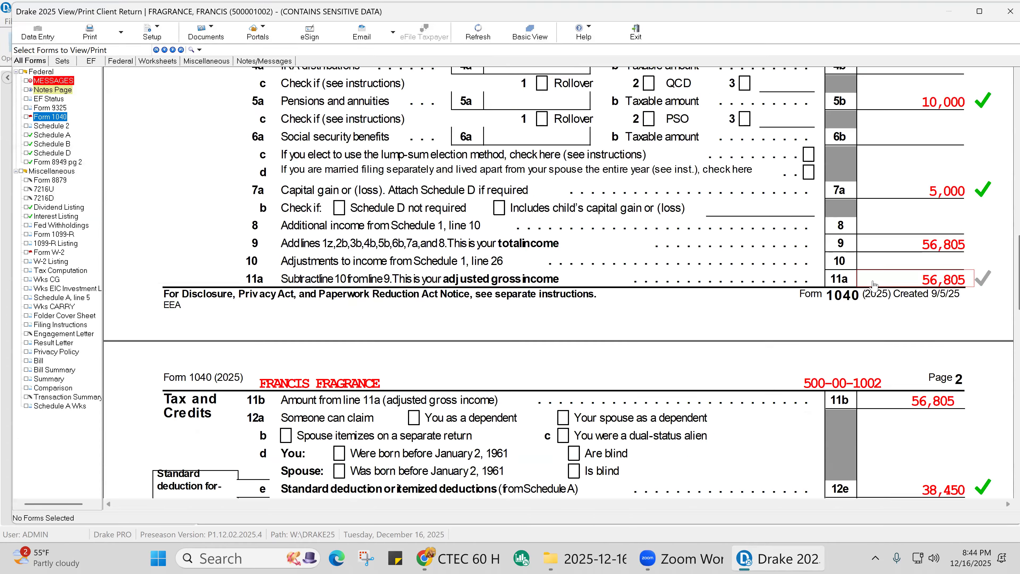
pyautogui.scroll(-4, 874, 286)
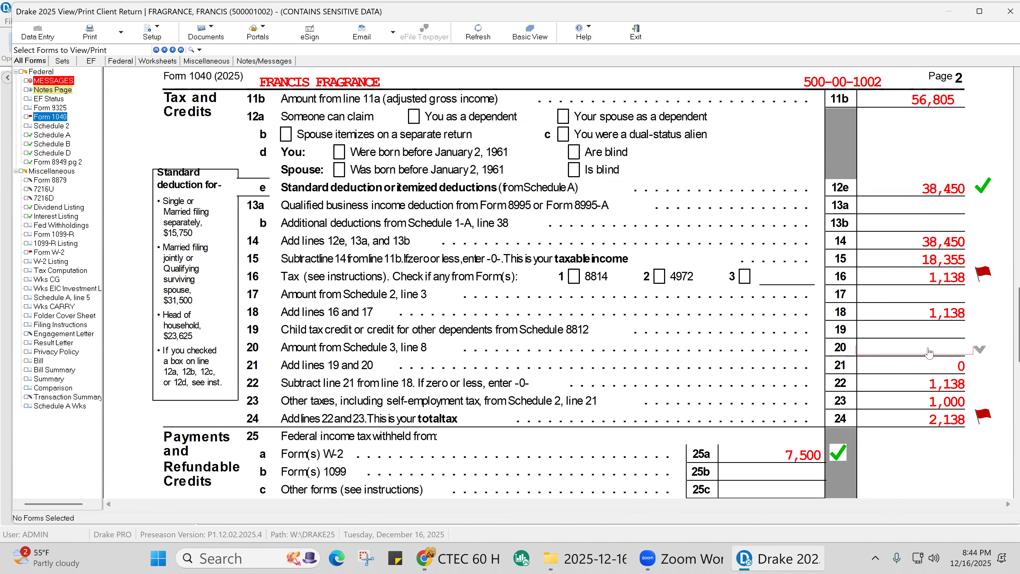
pyautogui.scroll(-2, 962, 401)
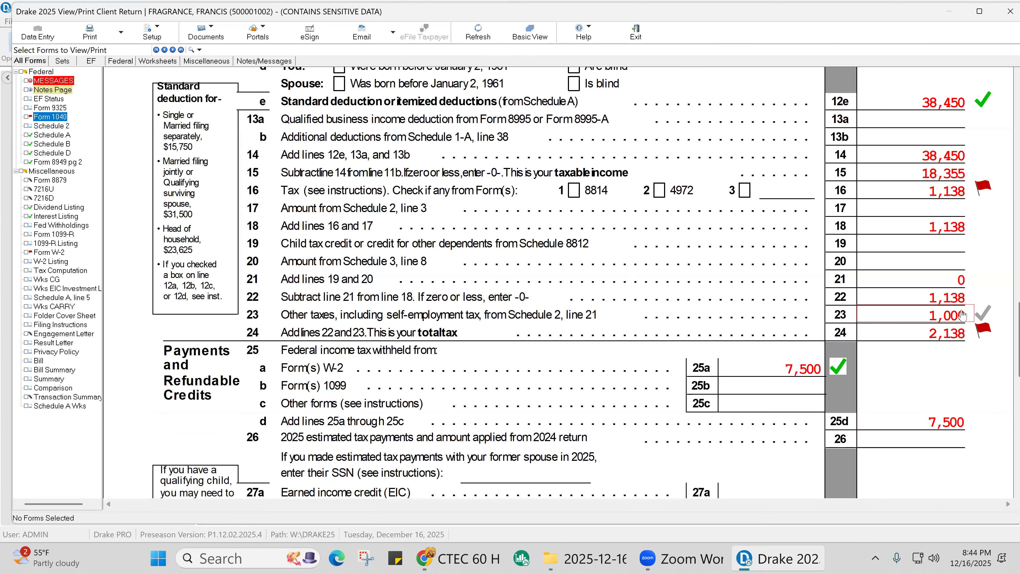
pyautogui.click(974, 317)
pyautogui.click(977, 317)
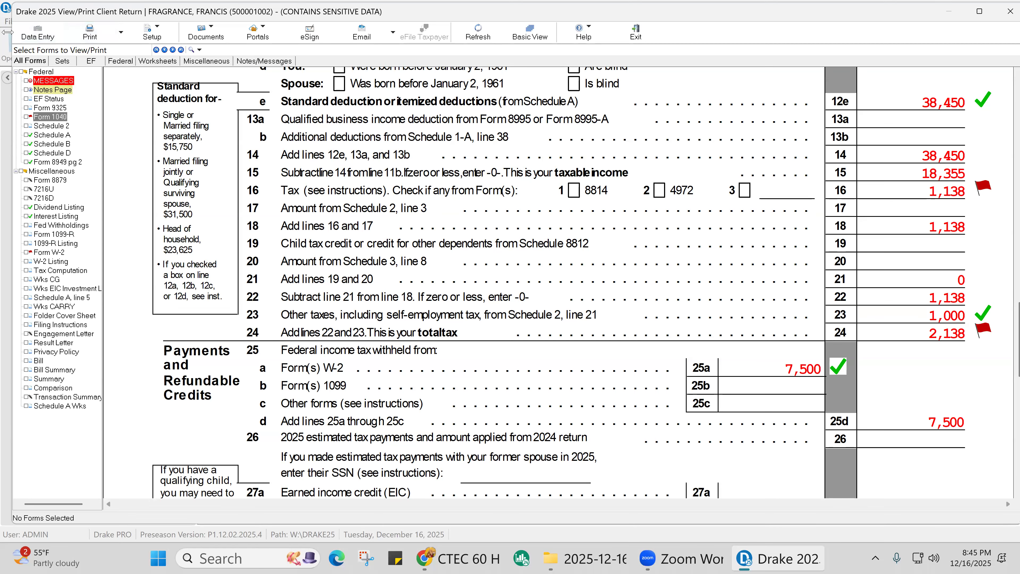
# Examine the 1099-DIV dividend, 1099-INT interest, and capital gains entries in data entry without changing them
pyautogui.click(39, 32)
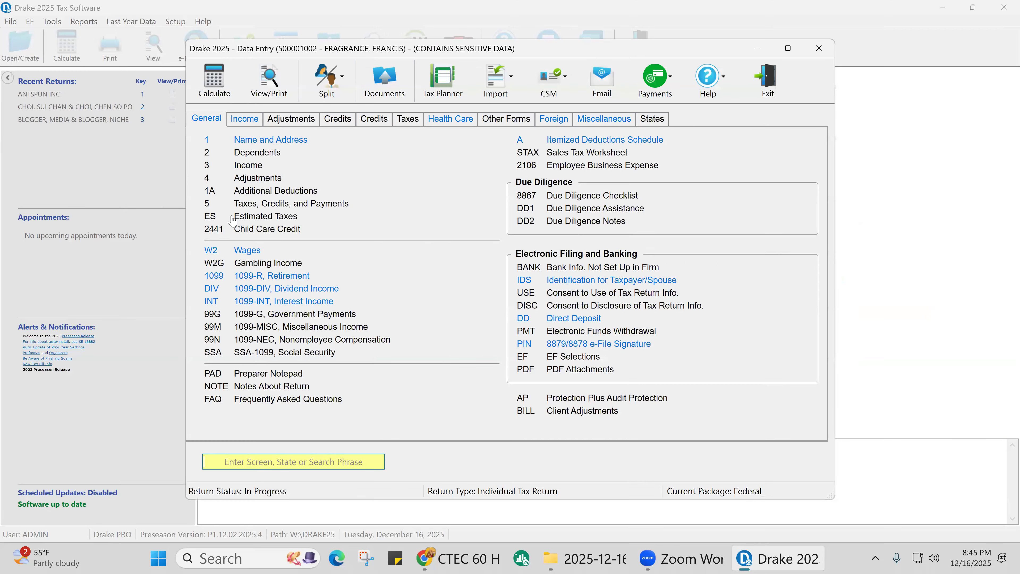
pyautogui.click(287, 292)
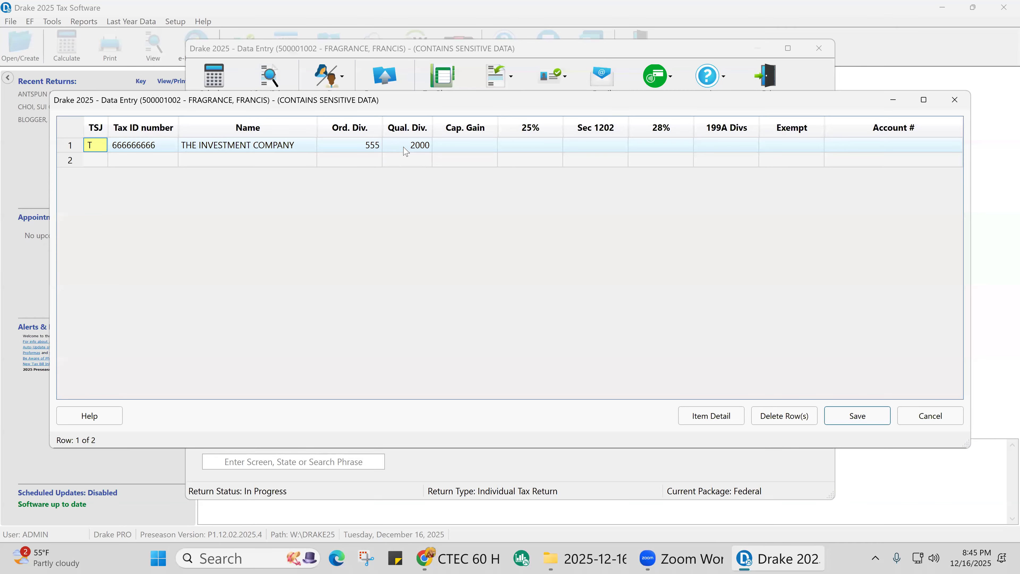
pyautogui.click(955, 100)
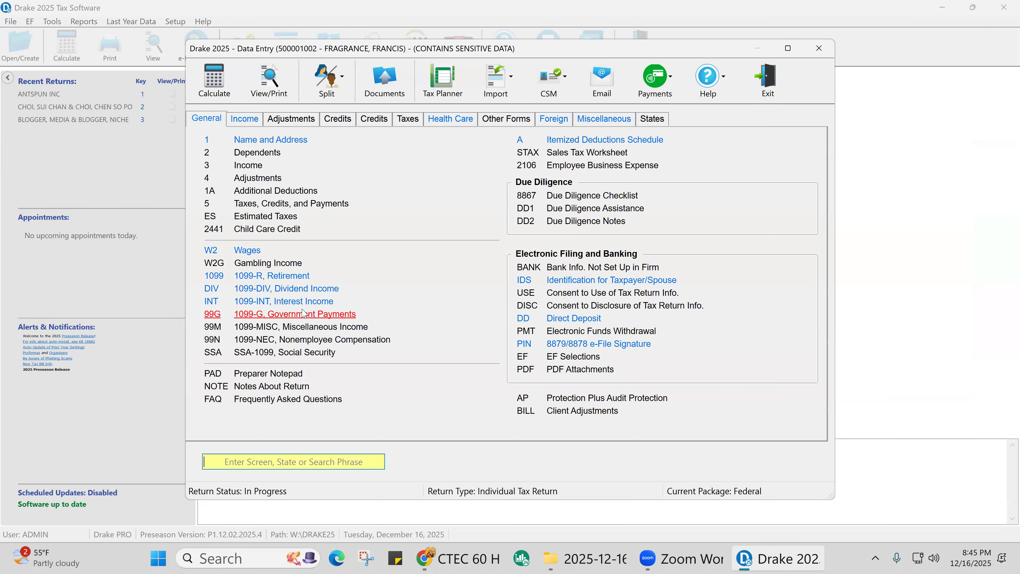
pyautogui.click(306, 301)
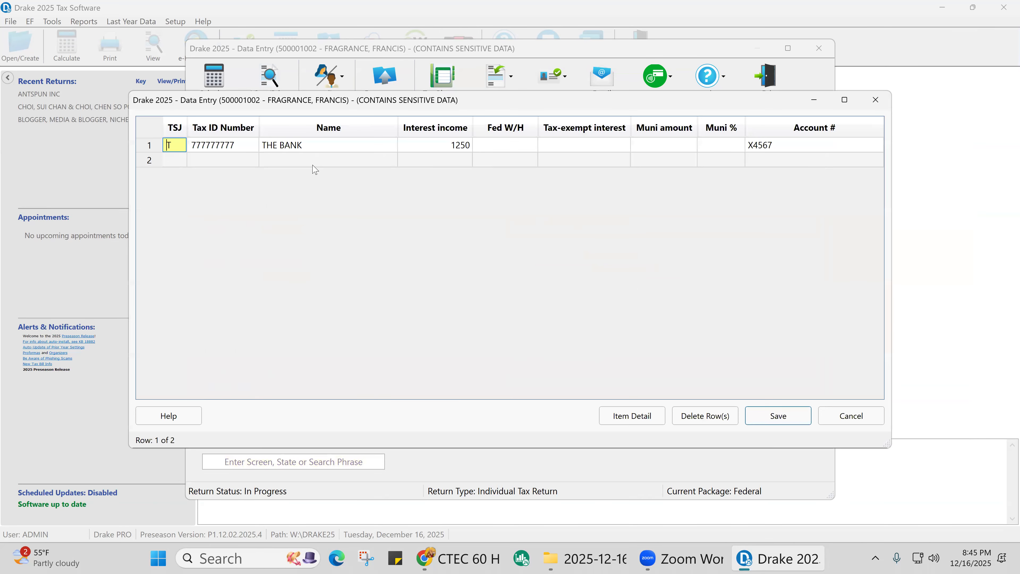
pyautogui.click(876, 100)
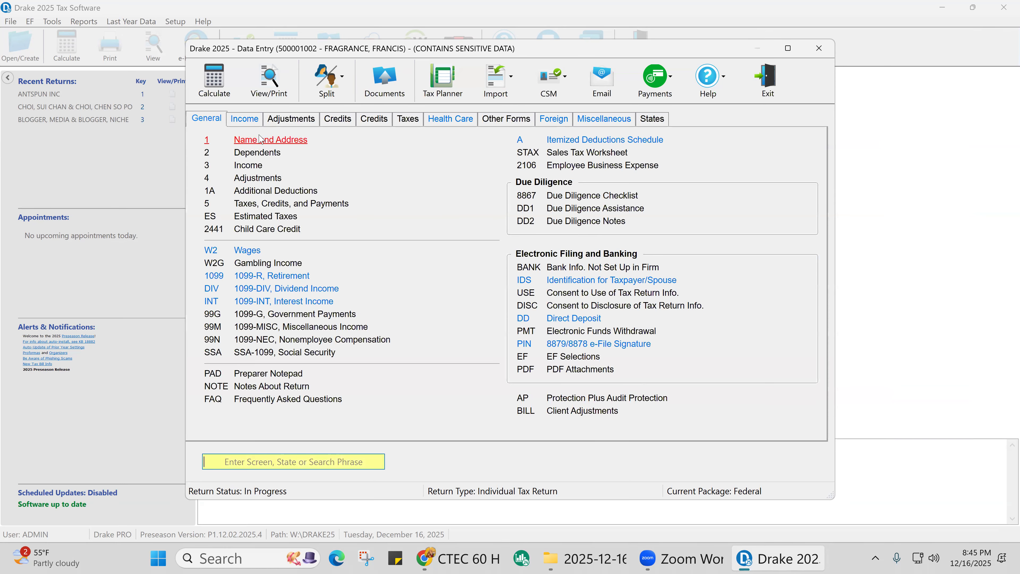
pyautogui.click(248, 121)
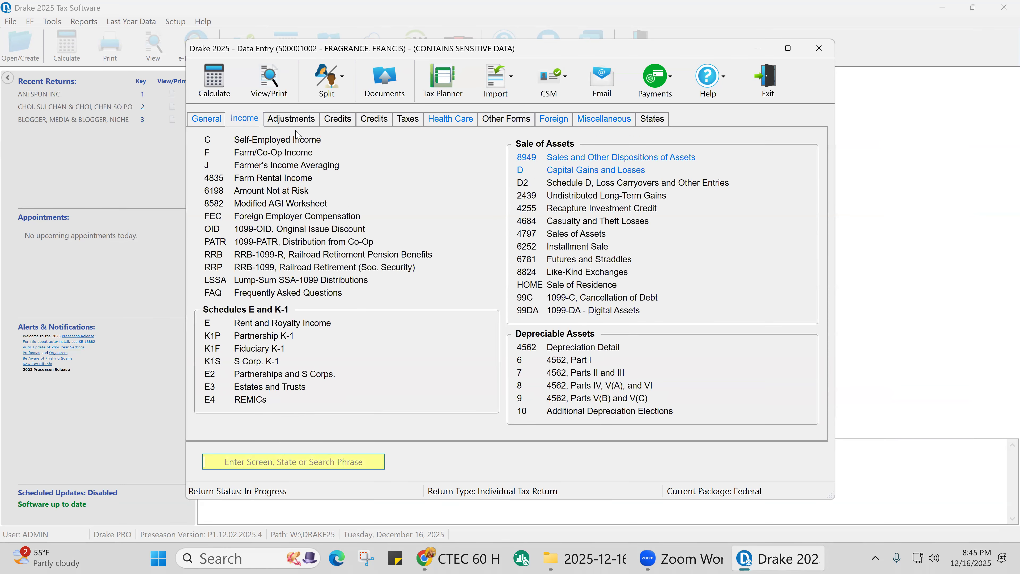
pyautogui.click(613, 171)
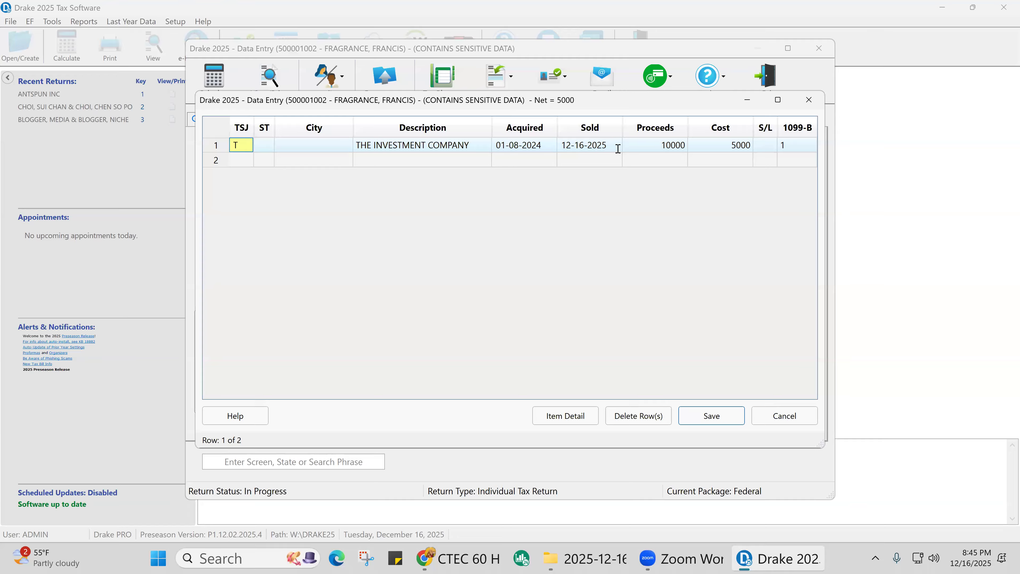
pyautogui.click(809, 99)
# Recalculate the return and open Schedule B to check the interest reported in Part I
pyautogui.click(258, 87)
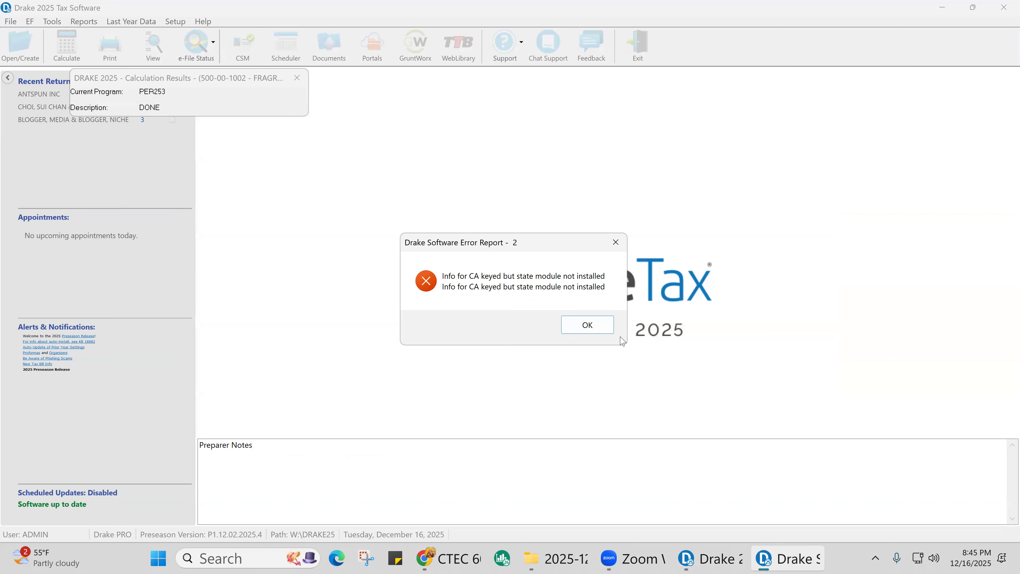
pyautogui.click(596, 330)
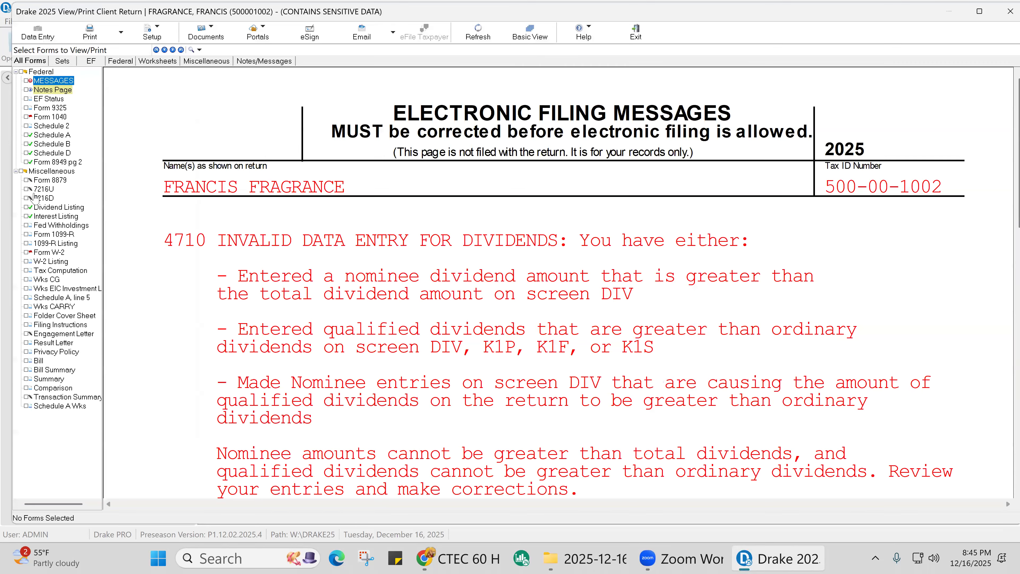
pyautogui.click(52, 143)
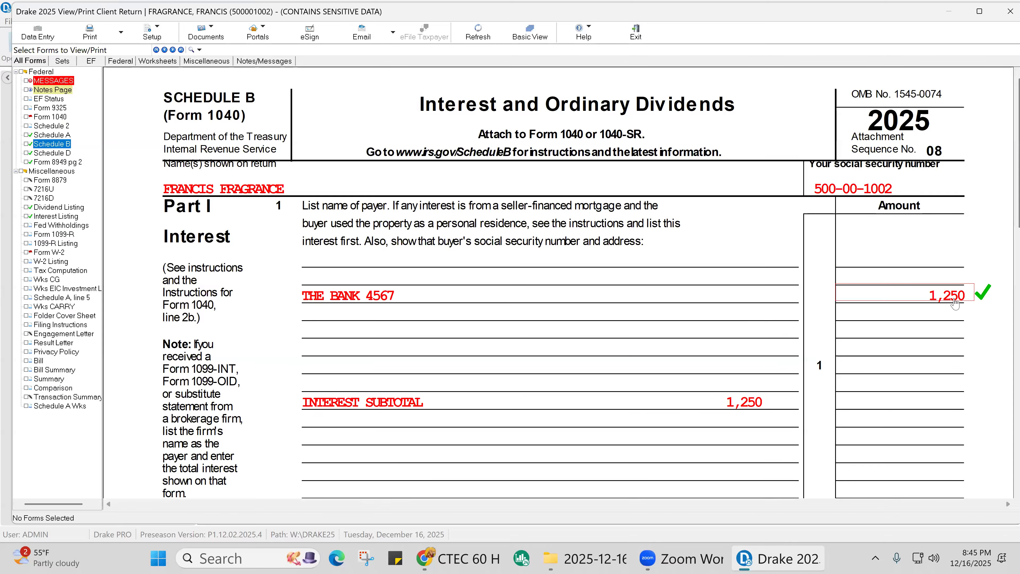
# Review the ordinary dividends in Schedule B Part II and the investment sale listed on Form 8949 page 2
pyautogui.scroll(-10, 955, 304)
pyautogui.click(964, 292)
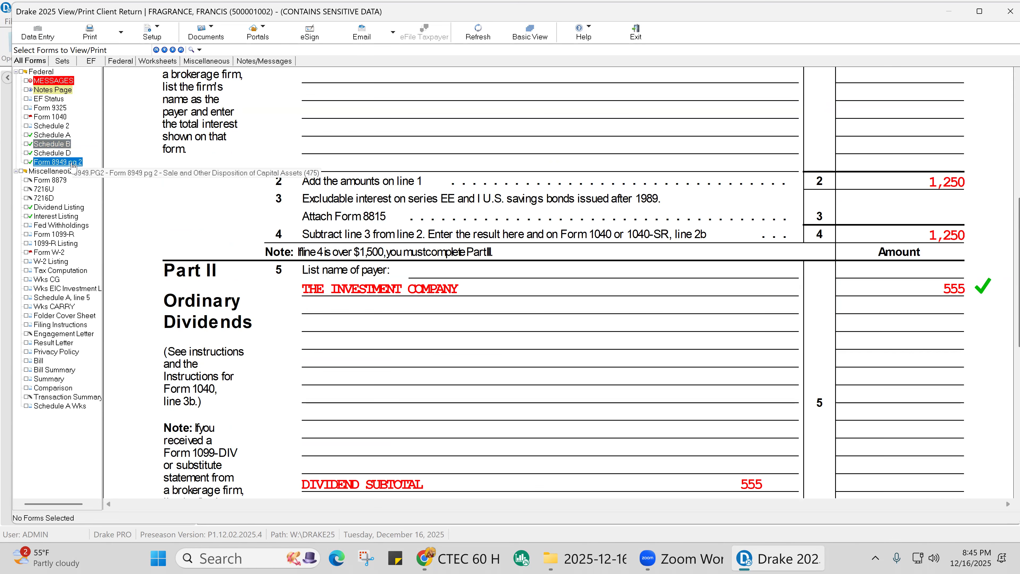
pyautogui.click(58, 161)
pyautogui.scroll(-10, 931, 350)
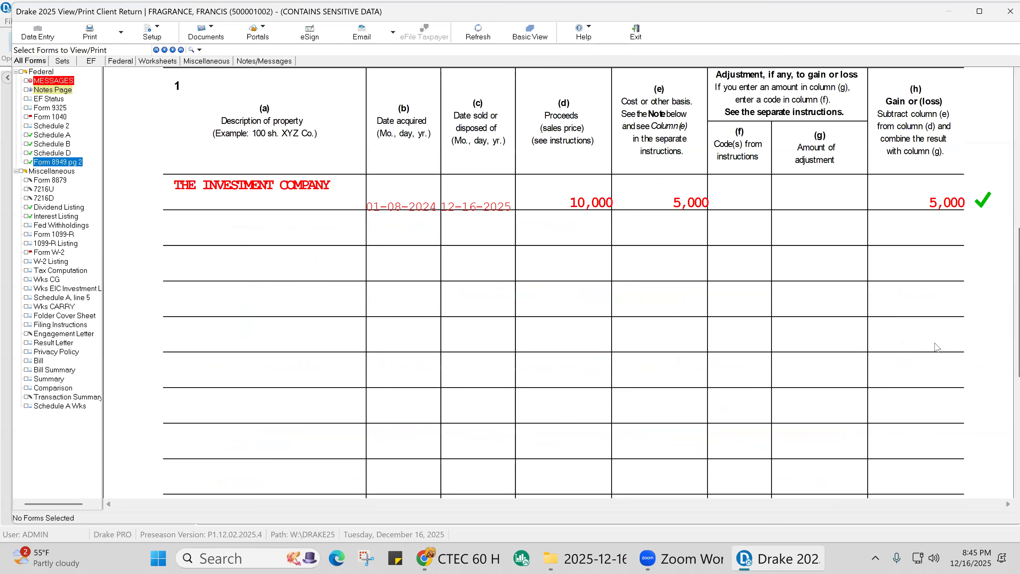
# Mark the line 22 and line 18 tax amounts on Form 1040 page 2 as verified
pyautogui.click(60, 118)
pyautogui.scroll(-6, 889, 288)
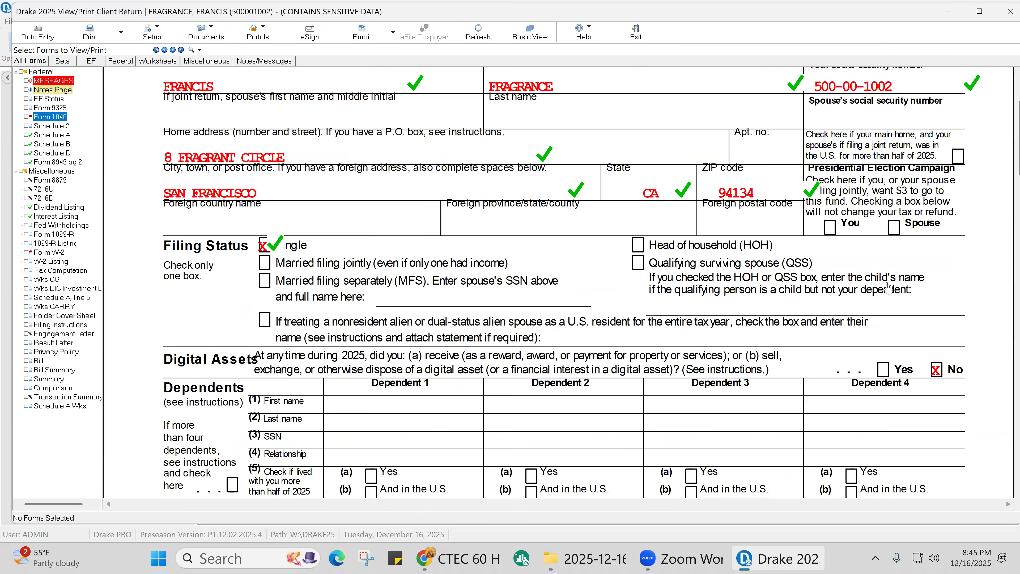
pyautogui.scroll(-10, 890, 288)
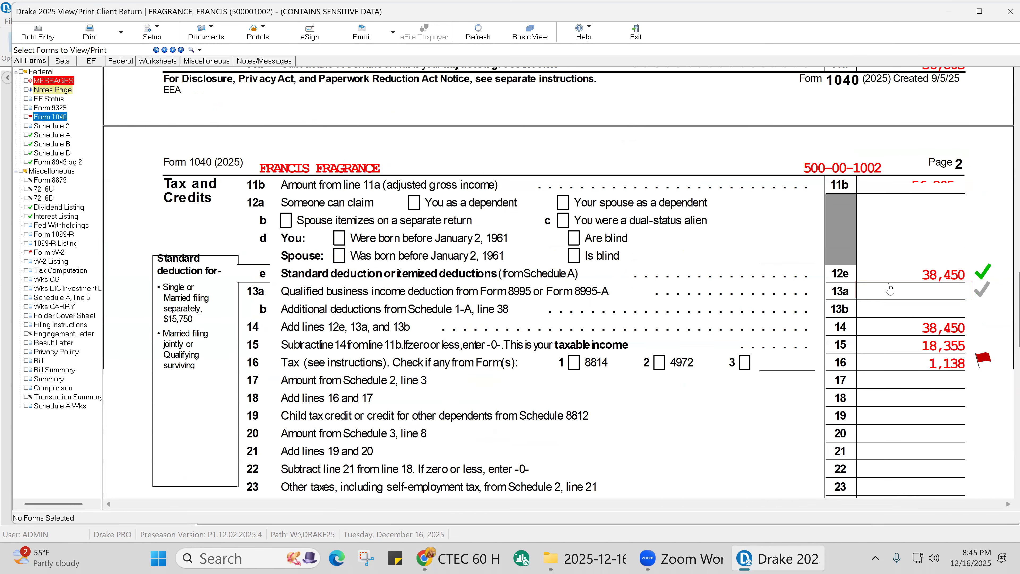
pyautogui.scroll(-3, 890, 289)
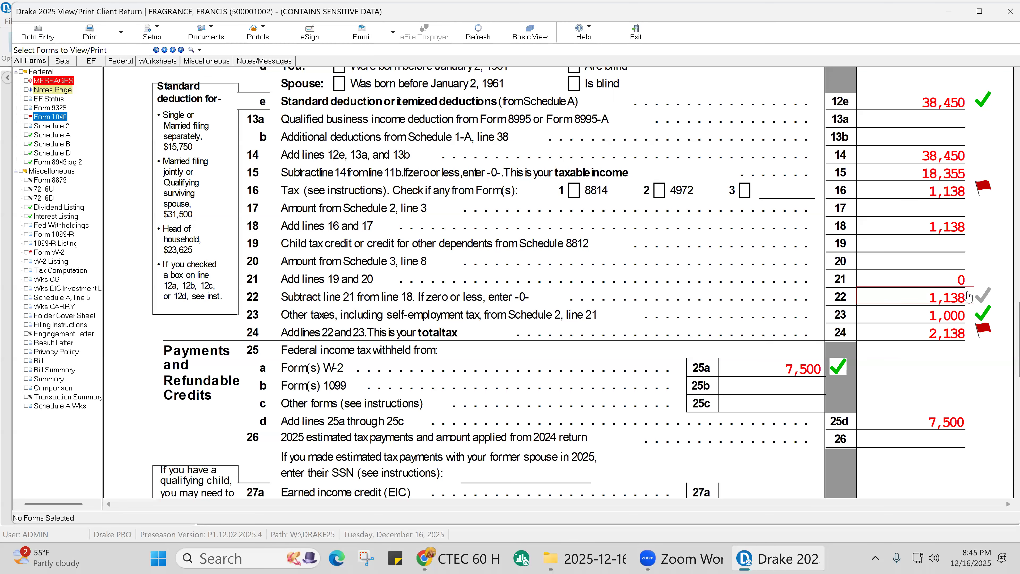
pyautogui.click(982, 296)
pyautogui.click(983, 224)
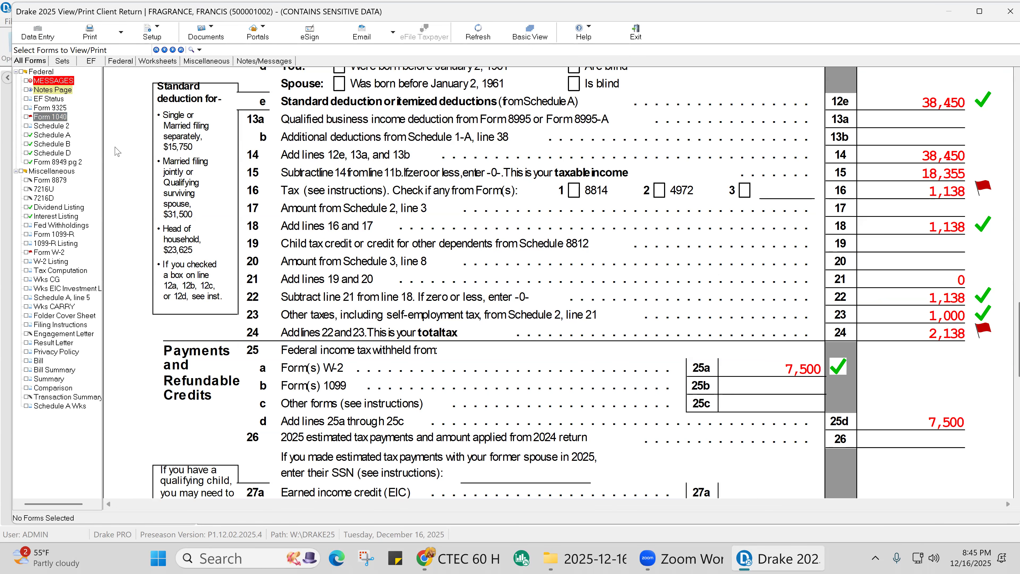
# Review Schedule A and examine its real estate tax and home mortgage interest entries in data entry without changing them
pyautogui.click(60, 134)
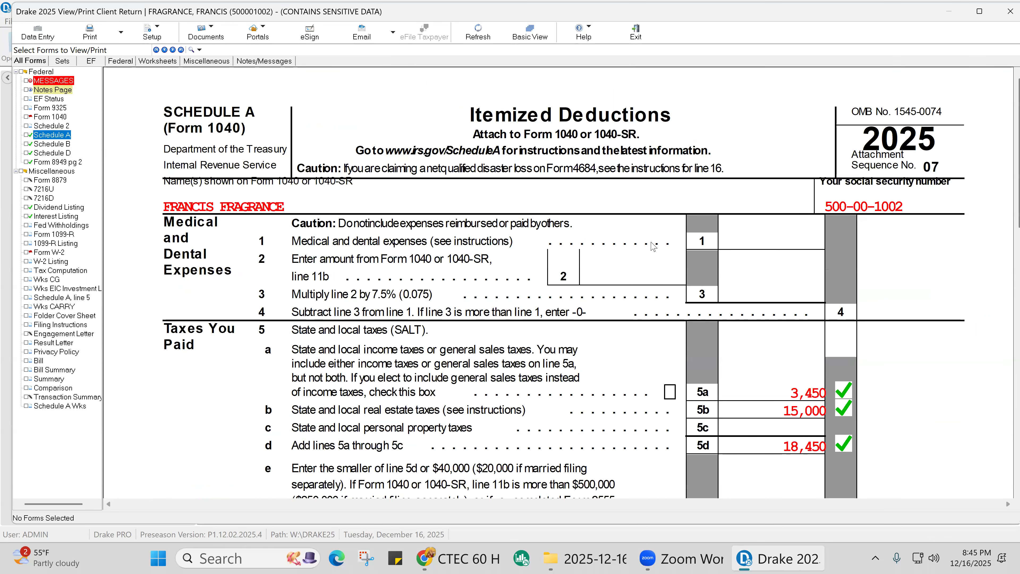
pyautogui.scroll(-3, 654, 255)
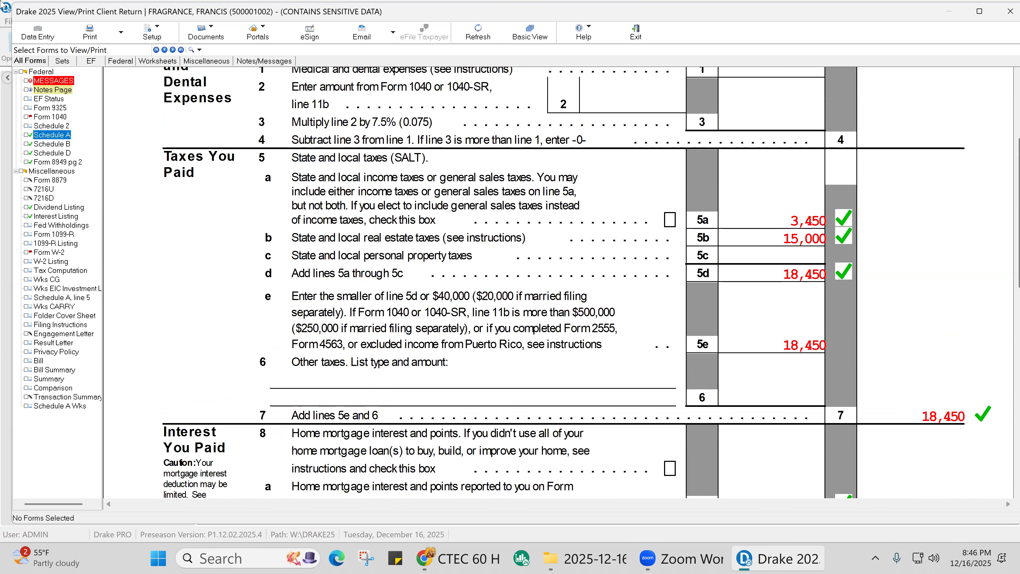
pyautogui.click(40, 33)
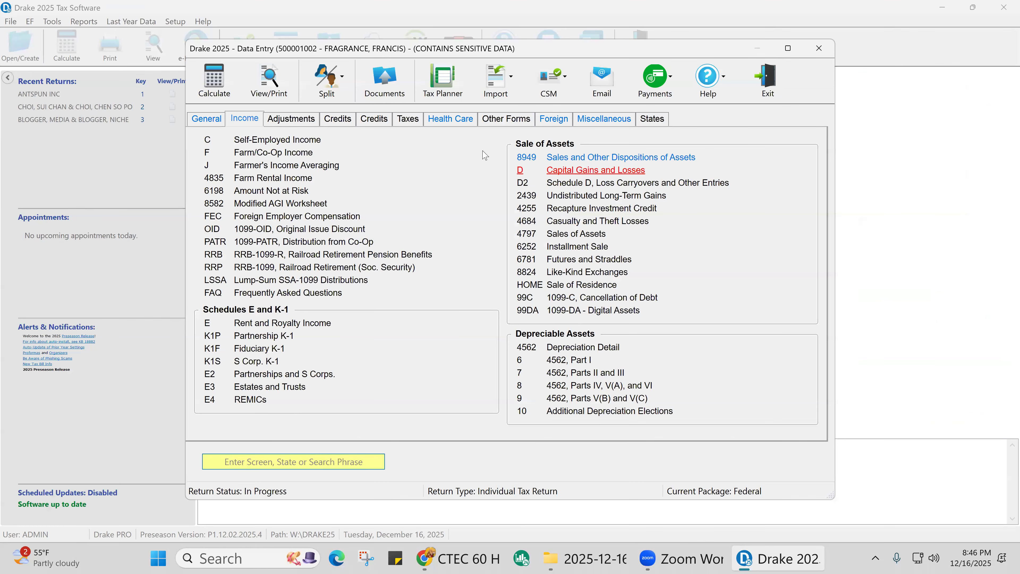
pyautogui.click(206, 121)
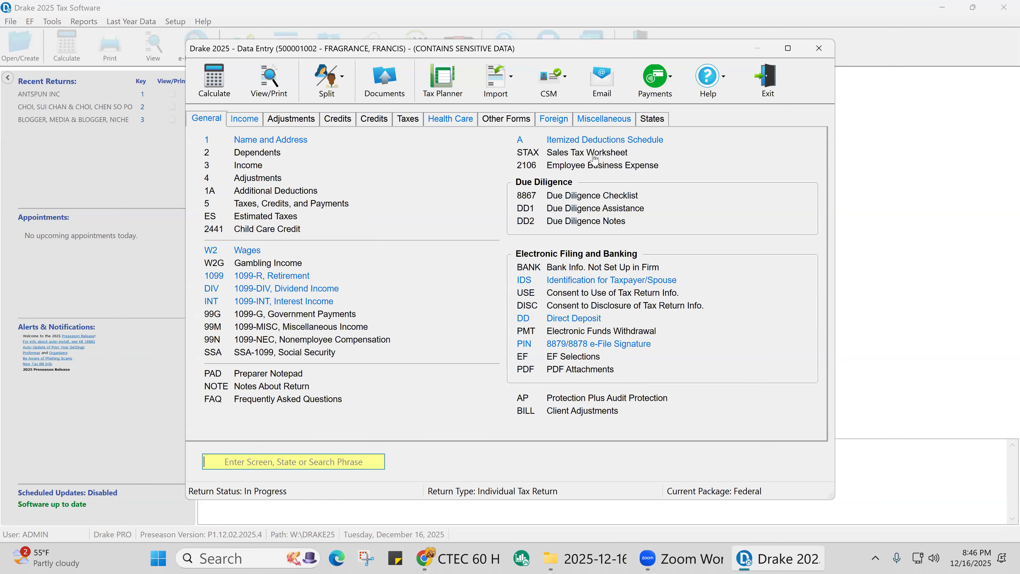
pyautogui.click(580, 140)
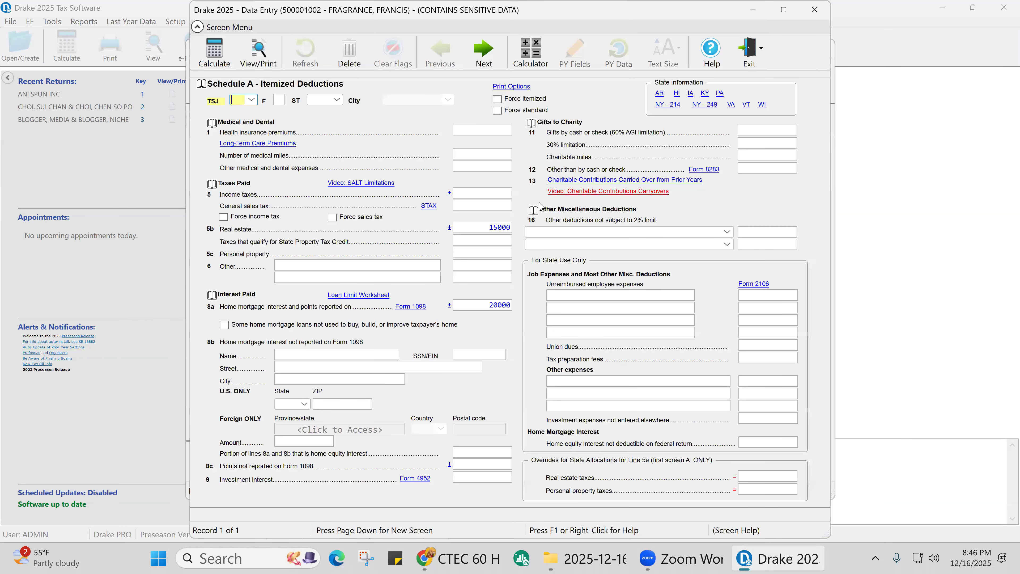
pyautogui.click(485, 228)
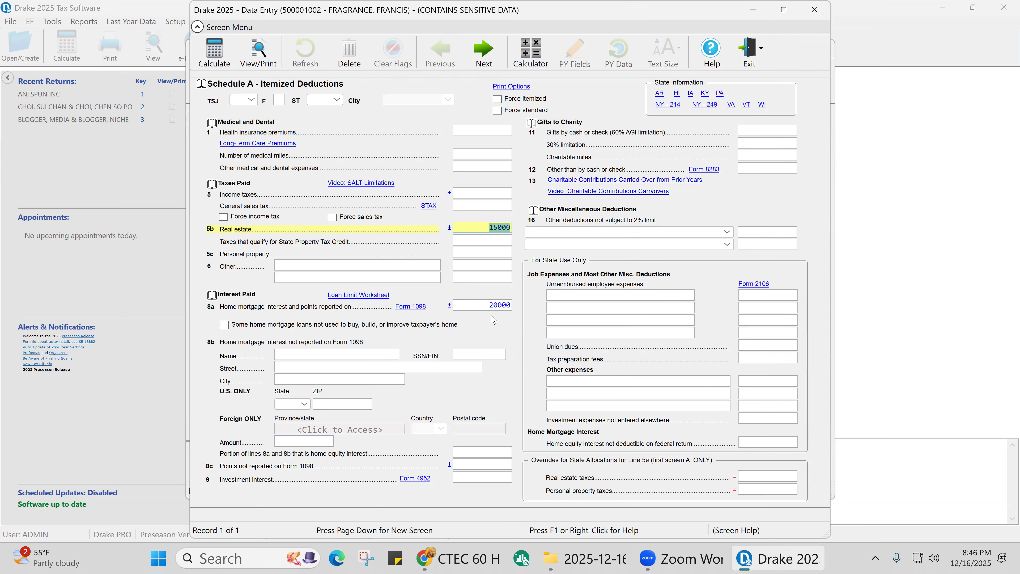
pyautogui.click(478, 308)
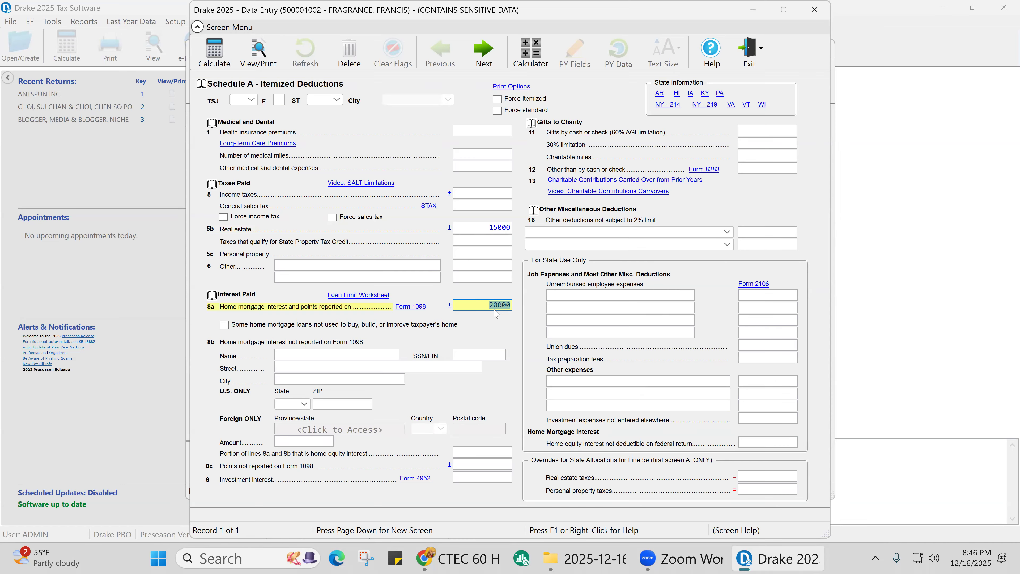
pyautogui.click(815, 12)
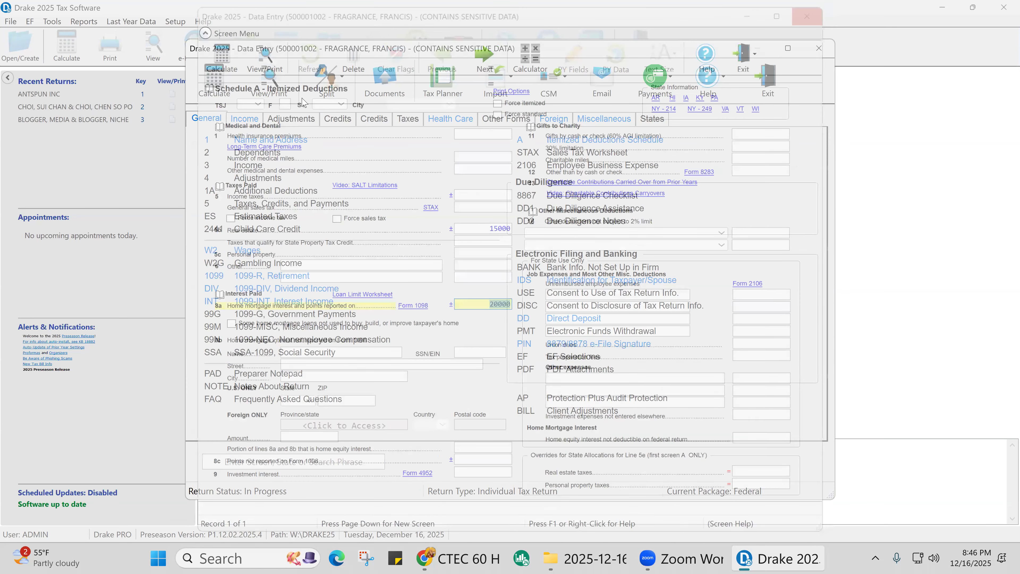
# Recalculate the return and mark the line 5e state and local tax amount on Schedule A as verified
pyautogui.click(268, 84)
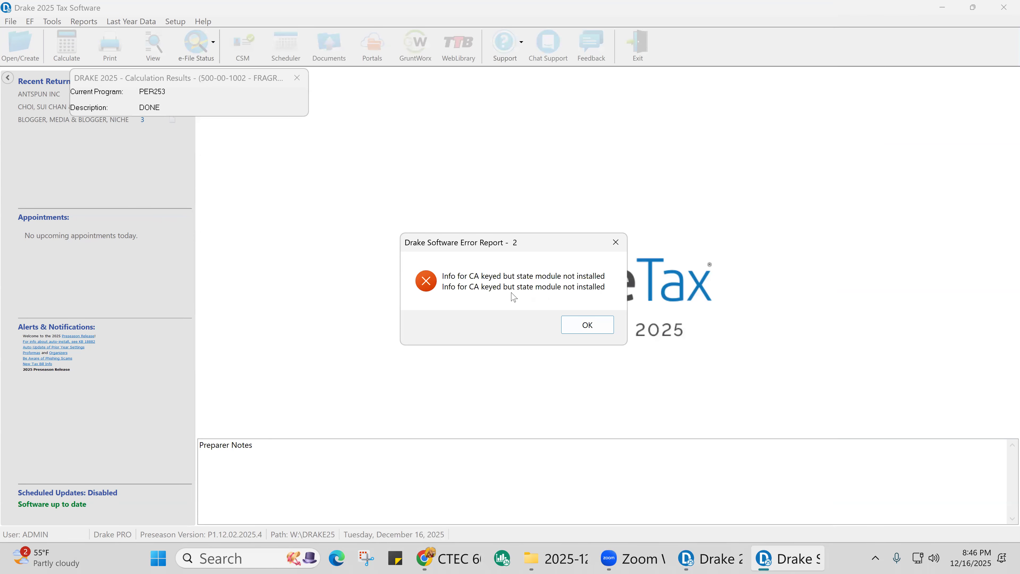
pyautogui.click(586, 324)
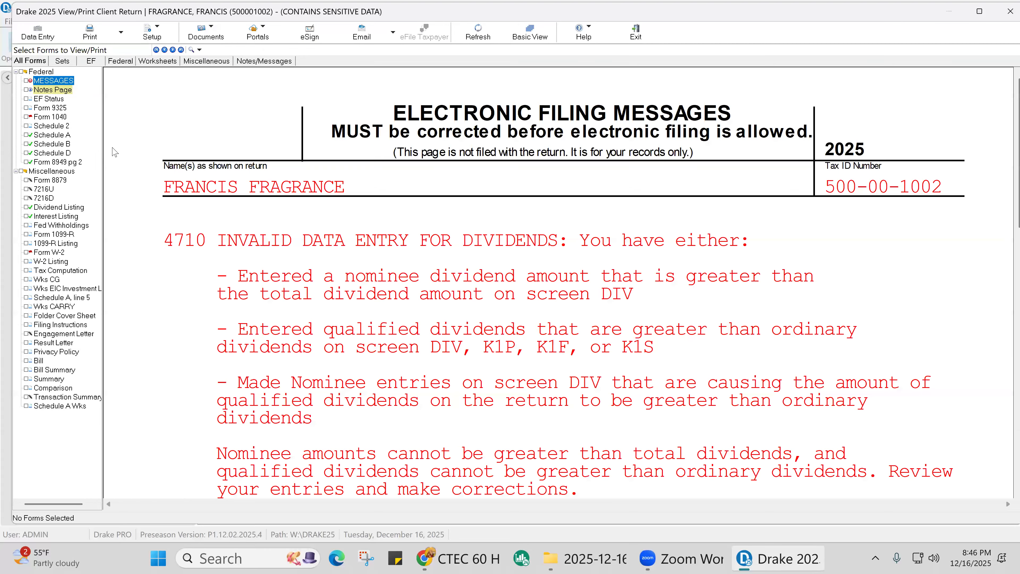
pyautogui.click(67, 136)
pyautogui.scroll(-5, 820, 321)
pyautogui.click(819, 302)
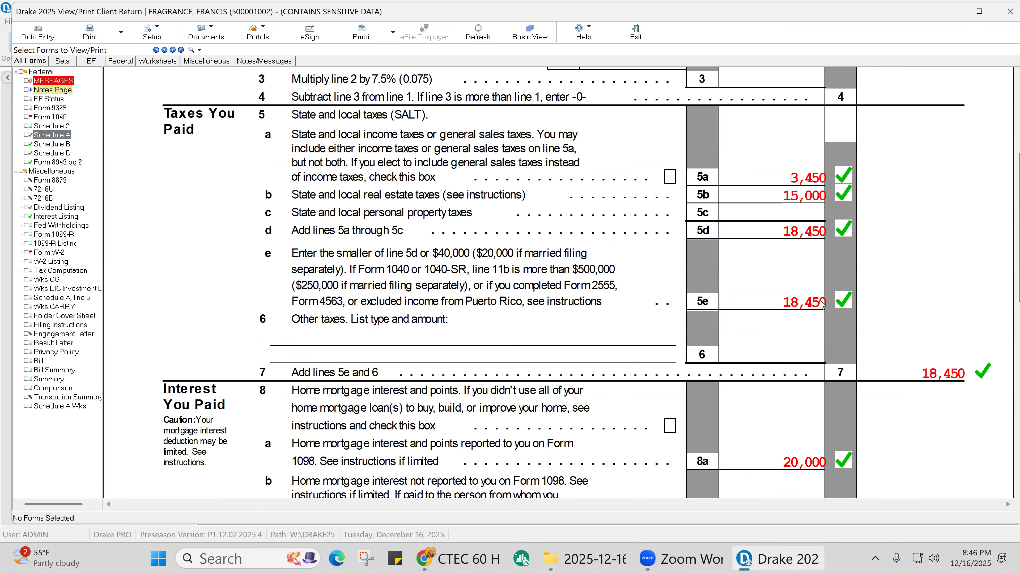
pyautogui.scroll(-5, 954, 386)
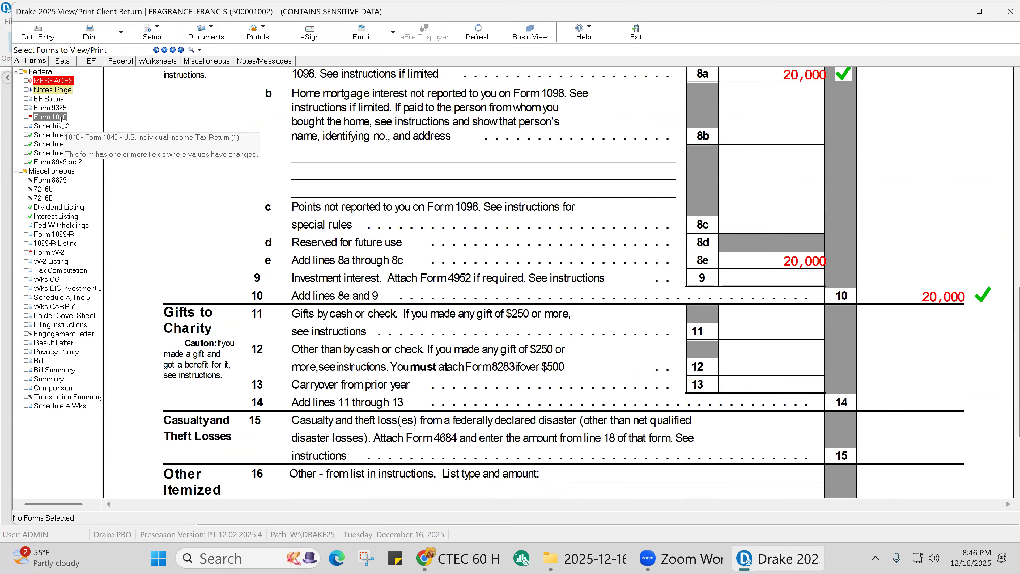
# Review Form 1040 through page 2, mark the line 24 total tax as verified, and clear the verification mark on line 23
pyautogui.click(50, 117)
pyautogui.scroll(-10, 715, 209)
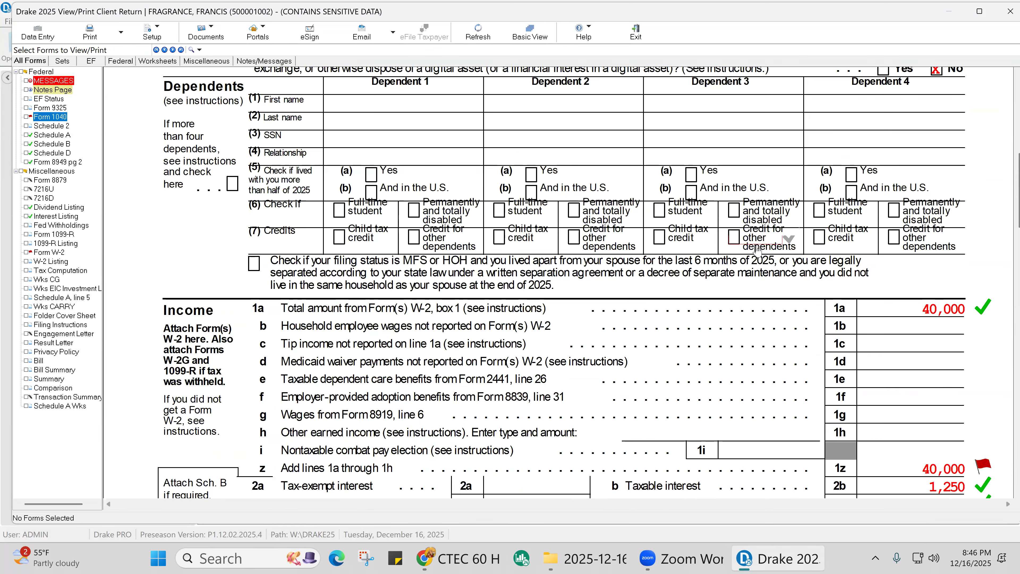
pyautogui.scroll(-1, 757, 252)
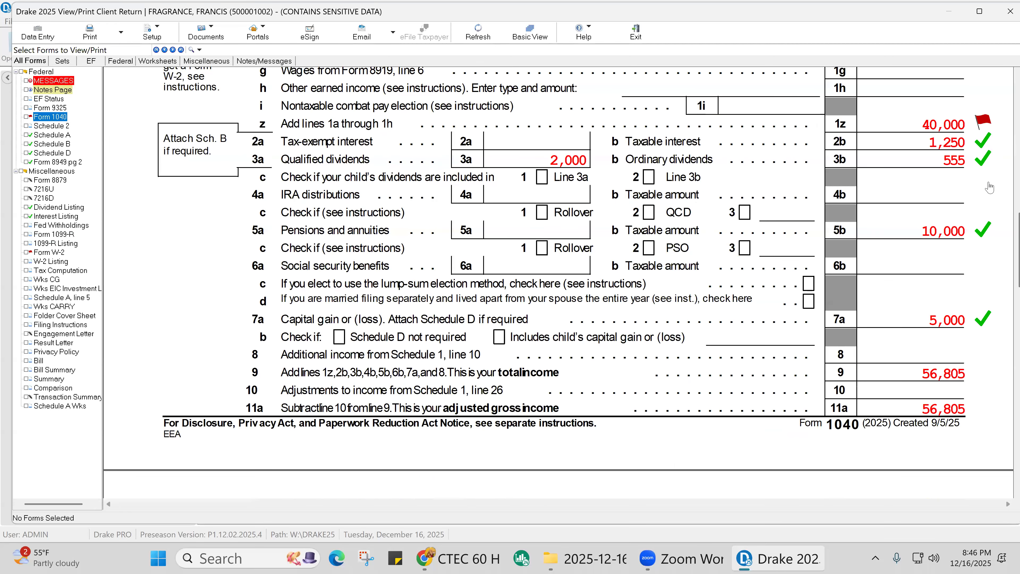
pyautogui.scroll(-4, 970, 237)
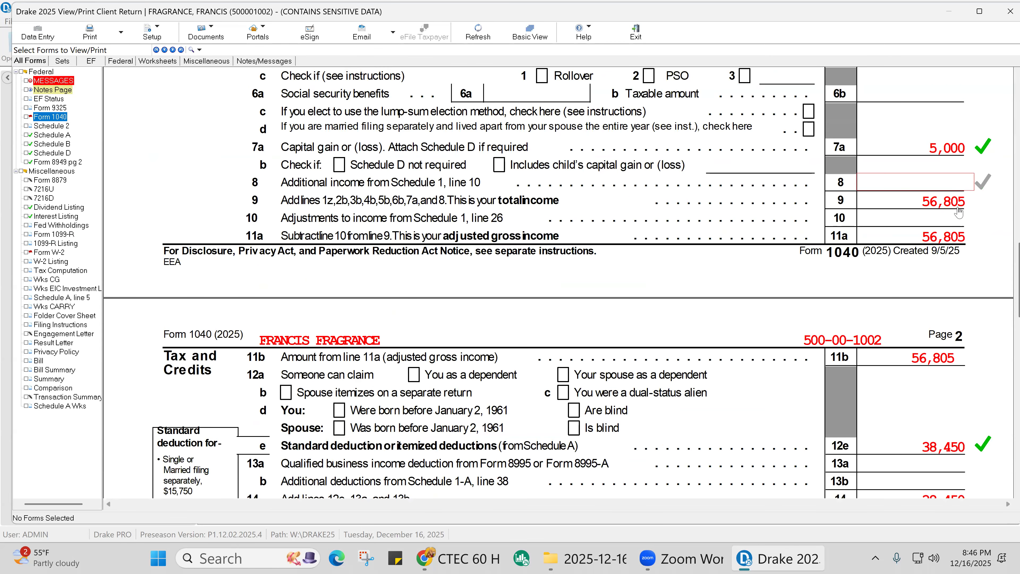
pyautogui.scroll(-6, 960, 149)
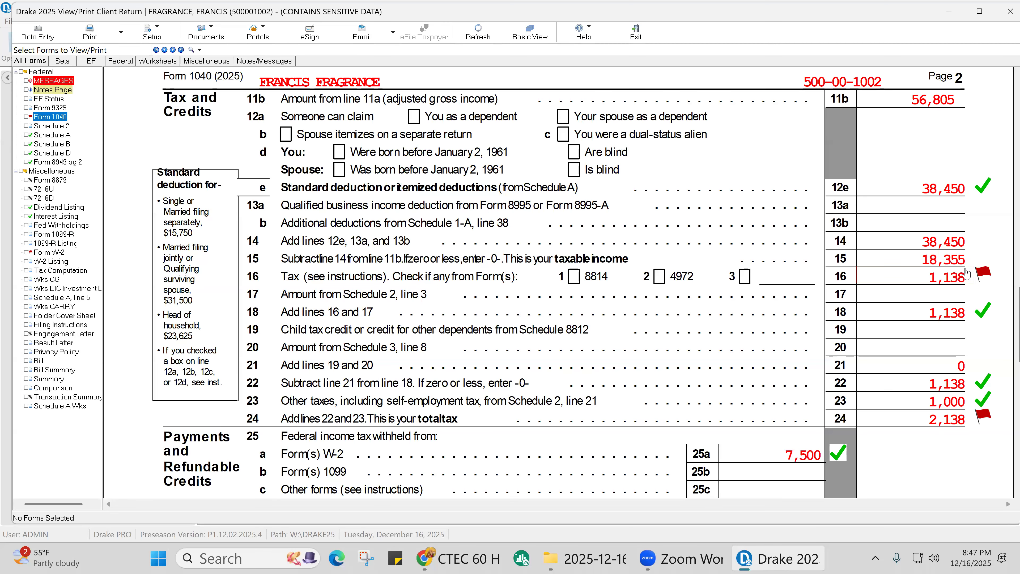
pyautogui.scroll(-1, 964, 299)
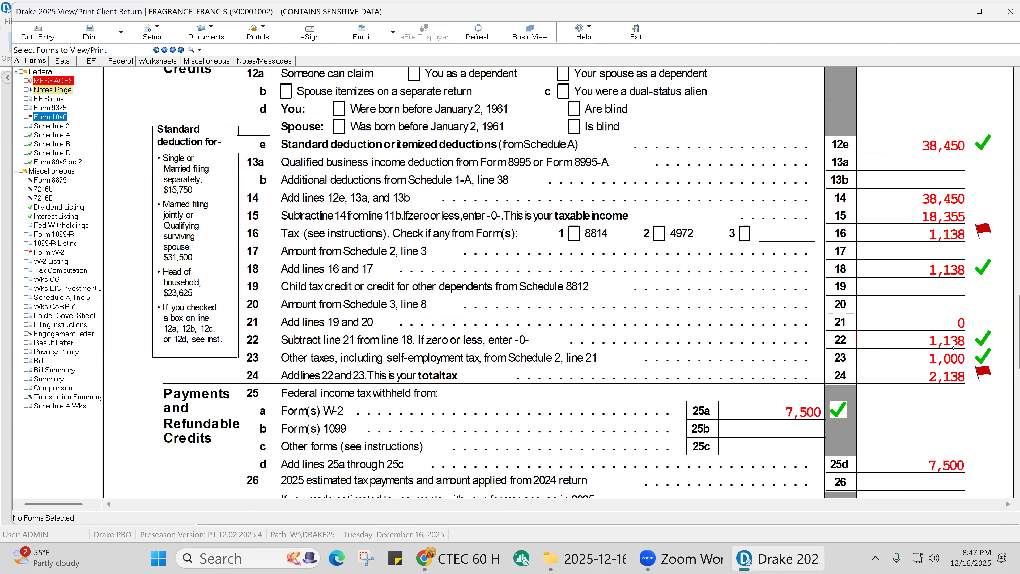
pyautogui.click(983, 356)
pyautogui.click(978, 374)
pyautogui.click(978, 374)
pyautogui.click(978, 355)
# Examine the payments, refund, and direct deposit sections of Form 1040 page 2
pyautogui.scroll(-4, 979, 358)
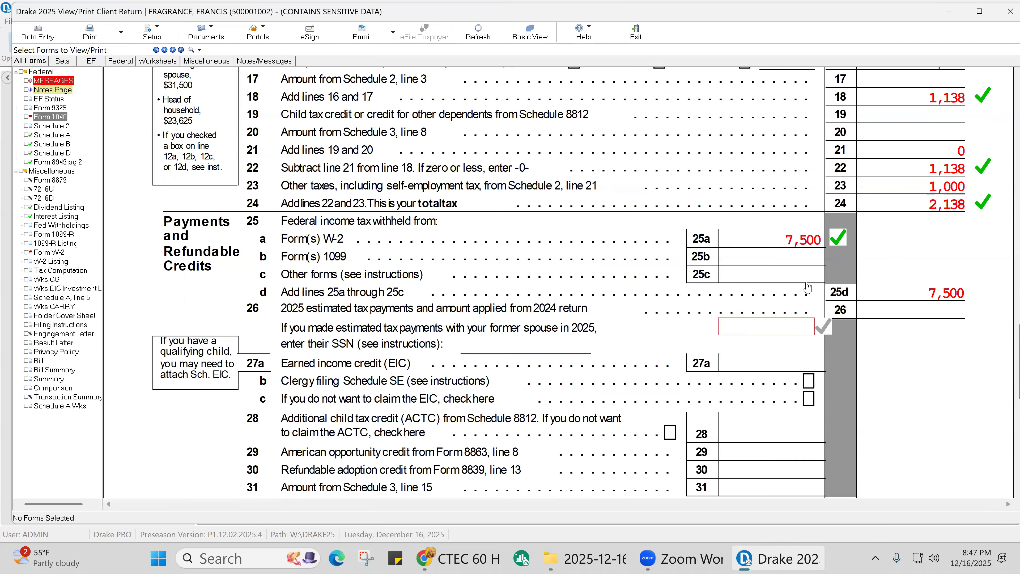
pyautogui.scroll(-3, 873, 305)
pyautogui.scroll(-3, 873, 305)
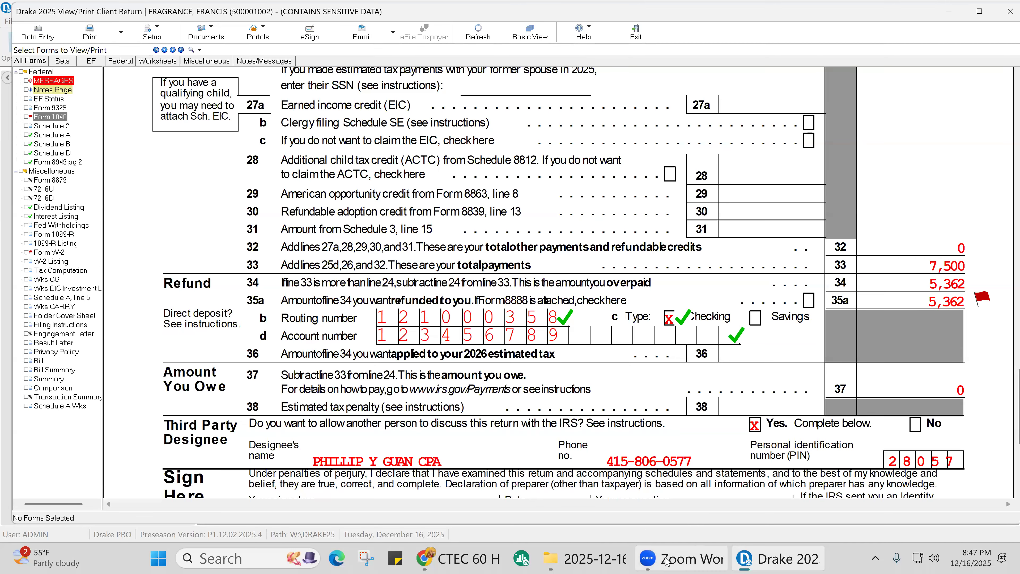
pyautogui.moveTo(613, 548)
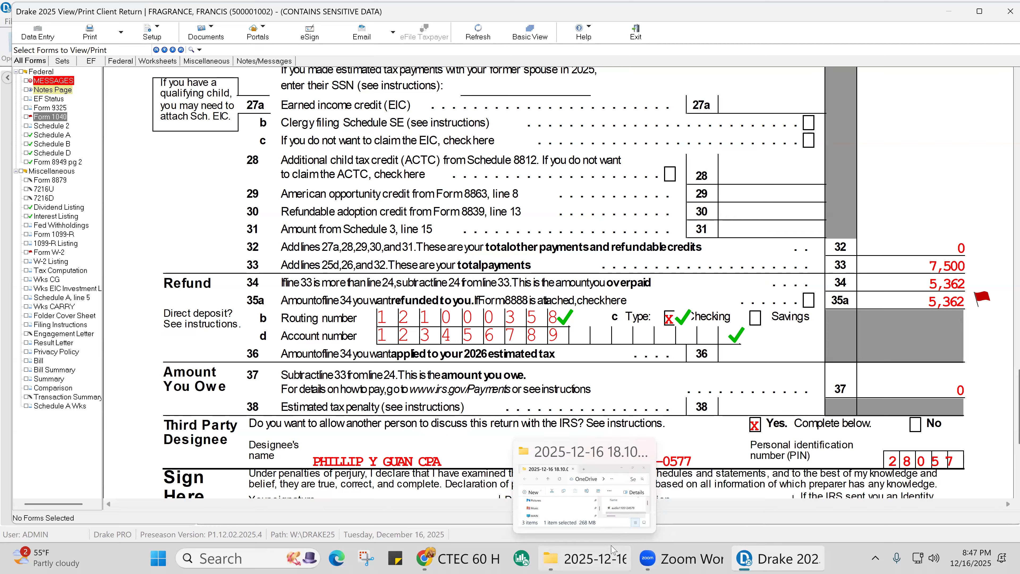